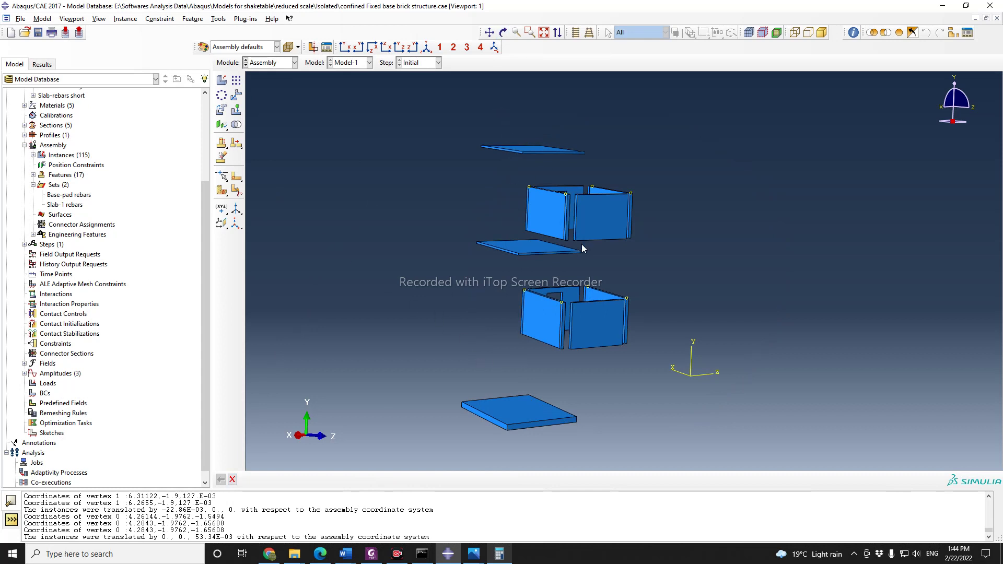
{"action": "scroll", "coordinate": [581, 244], "scroll_direction": "up", "scroll_amount": 2}
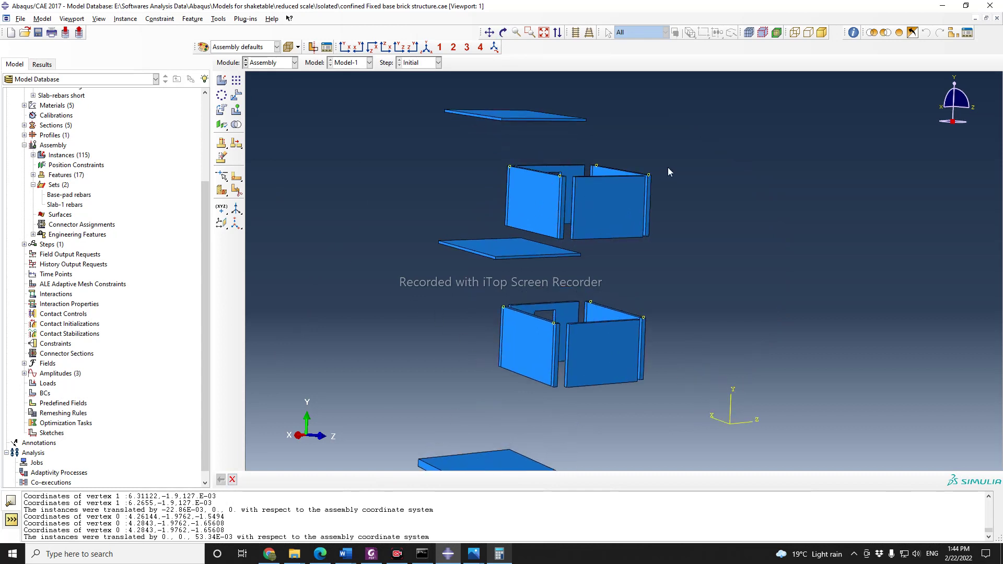
{"action": "scroll", "coordinate": [695, 270], "scroll_direction": "down", "scroll_amount": 1}
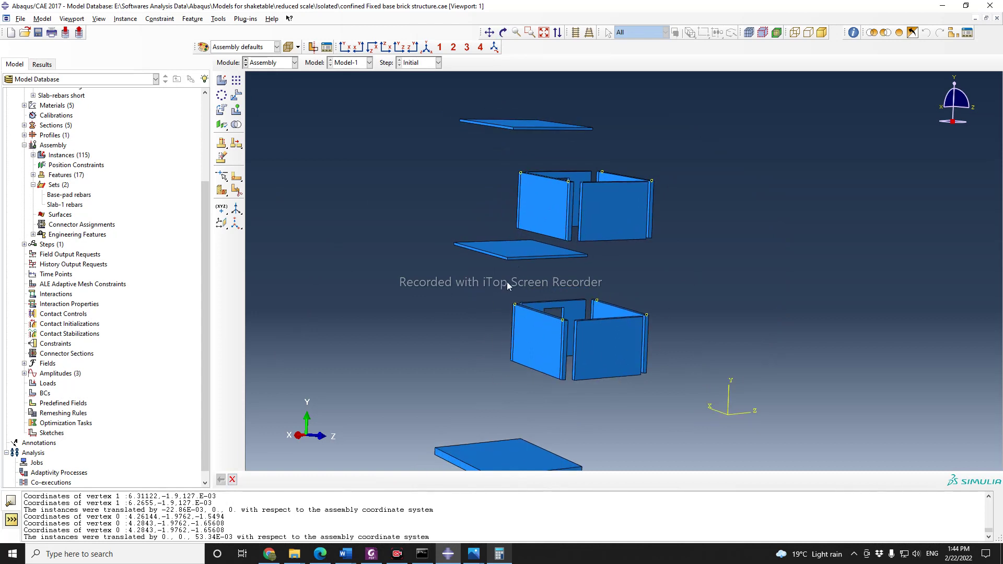
{"action": "scroll", "coordinate": [497, 310], "scroll_direction": "down", "scroll_amount": 1}
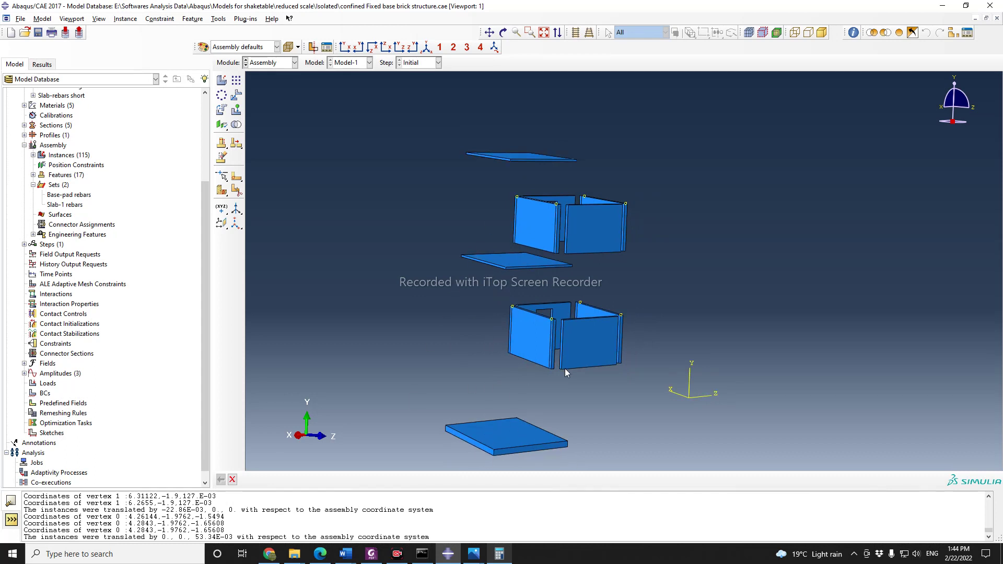
{"action": "scroll", "coordinate": [635, 311], "scroll_direction": "down", "scroll_amount": 1}
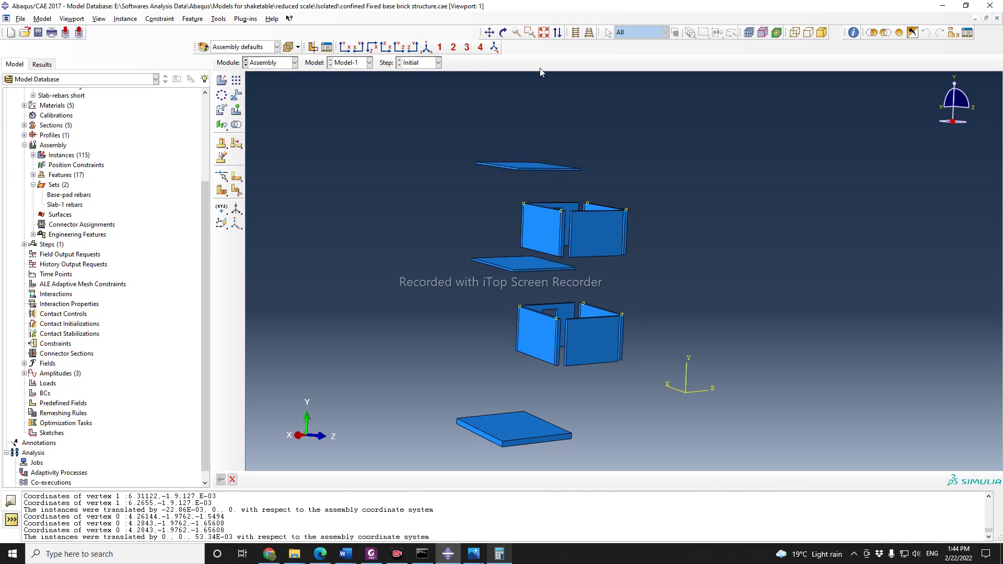
{"action": "left_click", "coordinate": [504, 32]}
{"action": "left_click_drag", "start_coordinate": [556, 229], "coordinate": [552, 267]}
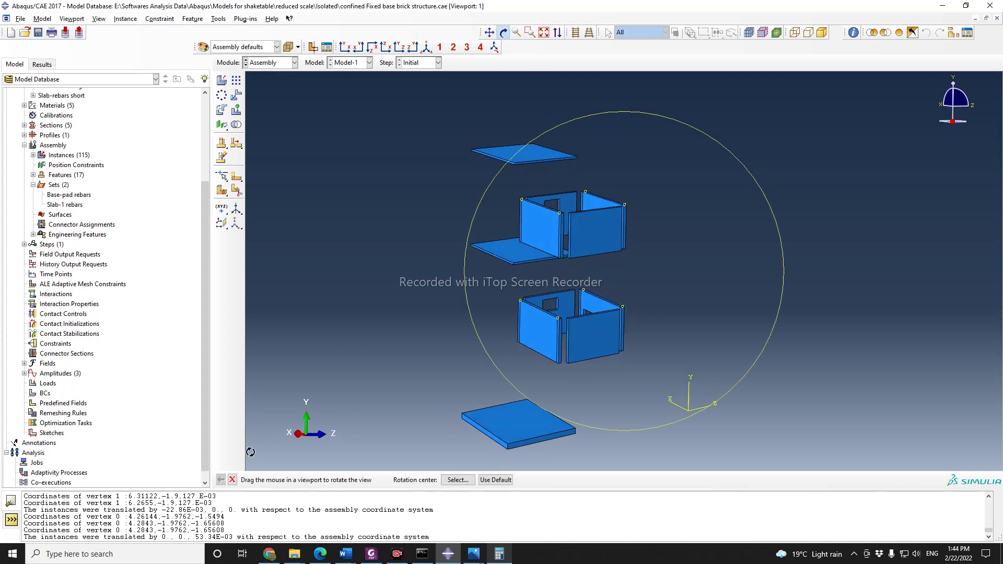
{"action": "key", "text": "Escape"}
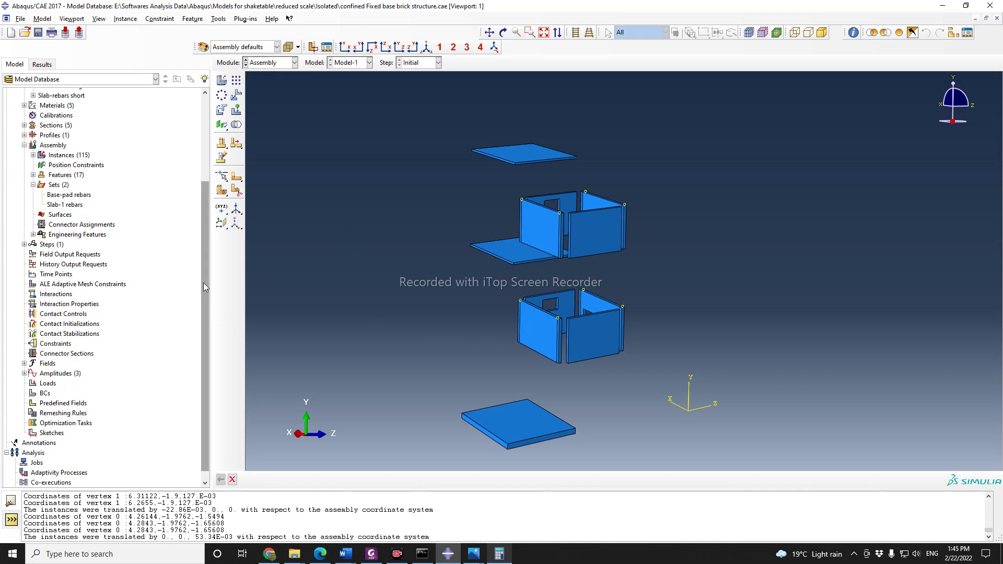
Step: Highlight the existing Base-pad rebars and Slab-1 rebars sets in the assembly to check what they contain
{"action": "left_click_drag", "start_coordinate": [203, 285], "coordinate": [207, 272]}
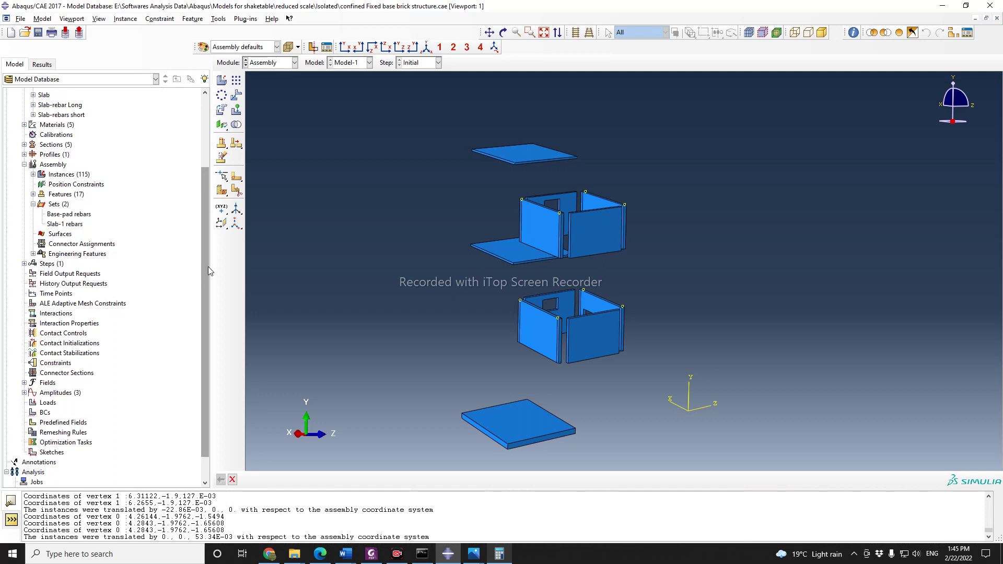
{"action": "left_click", "coordinate": [58, 214]}
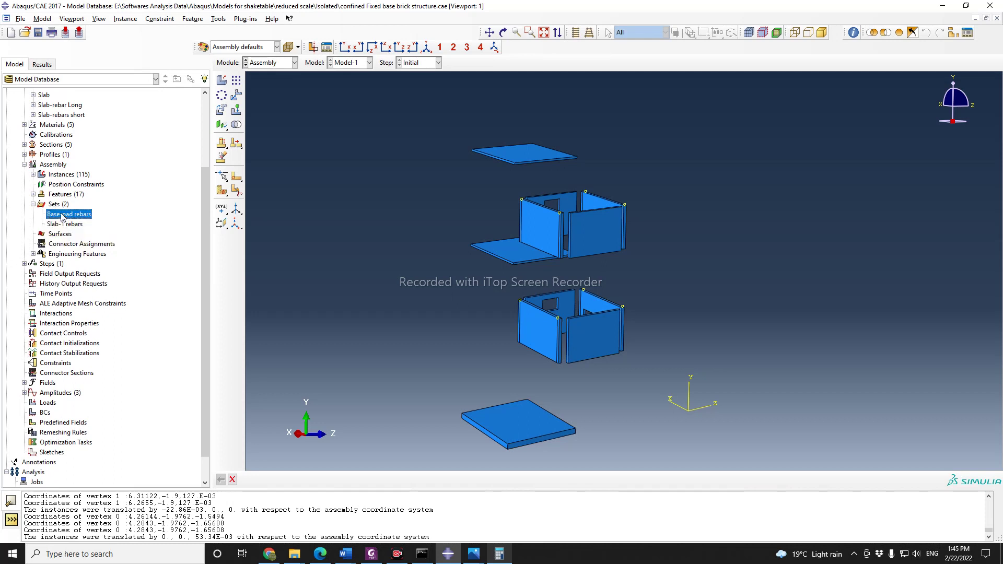
{"action": "left_click", "coordinate": [63, 224]}
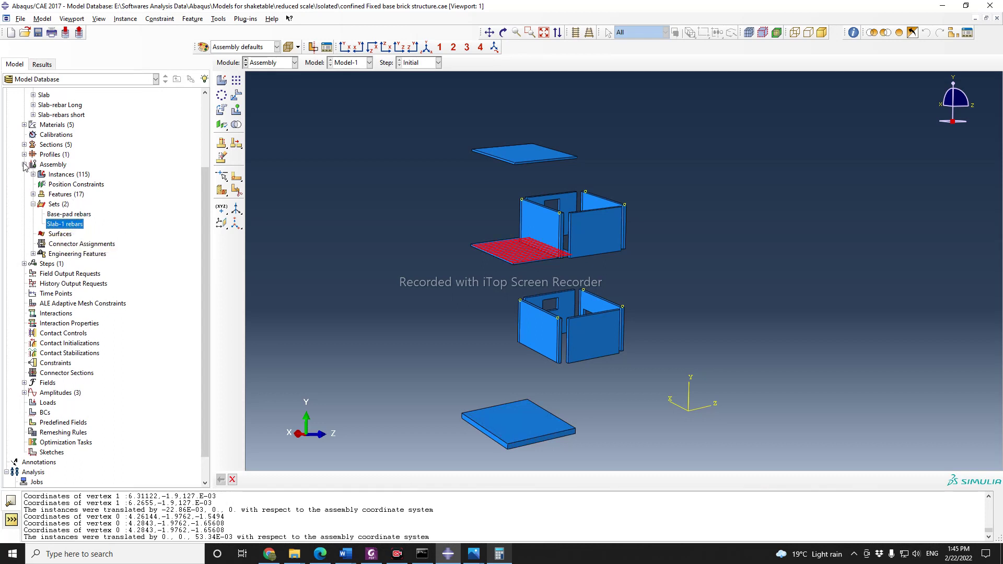
Step: Suppress the top slab instance Slab-1-lin-1-2 in the assembly, leaving its rebars exposed
{"action": "left_click", "coordinate": [33, 175]}
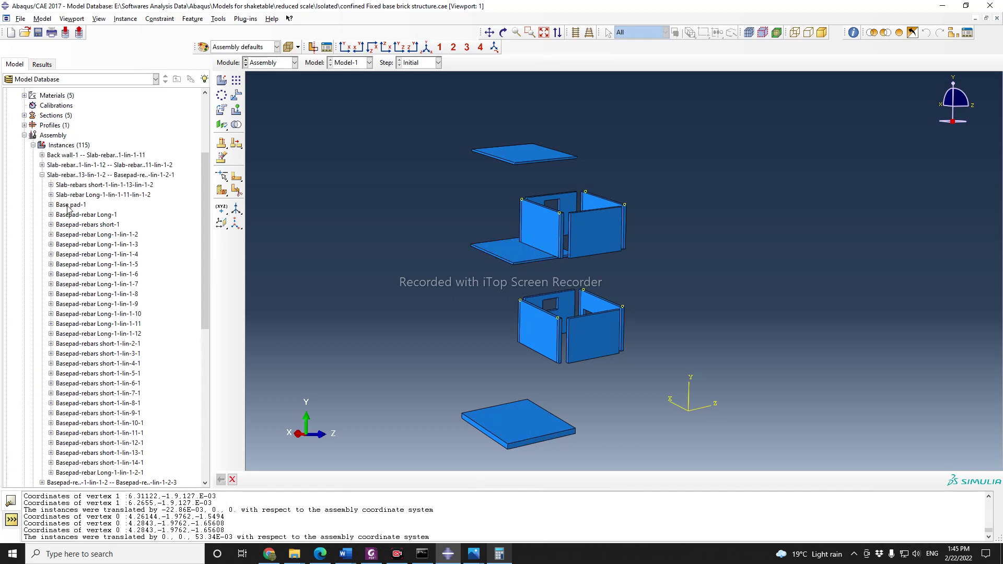
{"action": "left_click", "coordinate": [42, 165]}
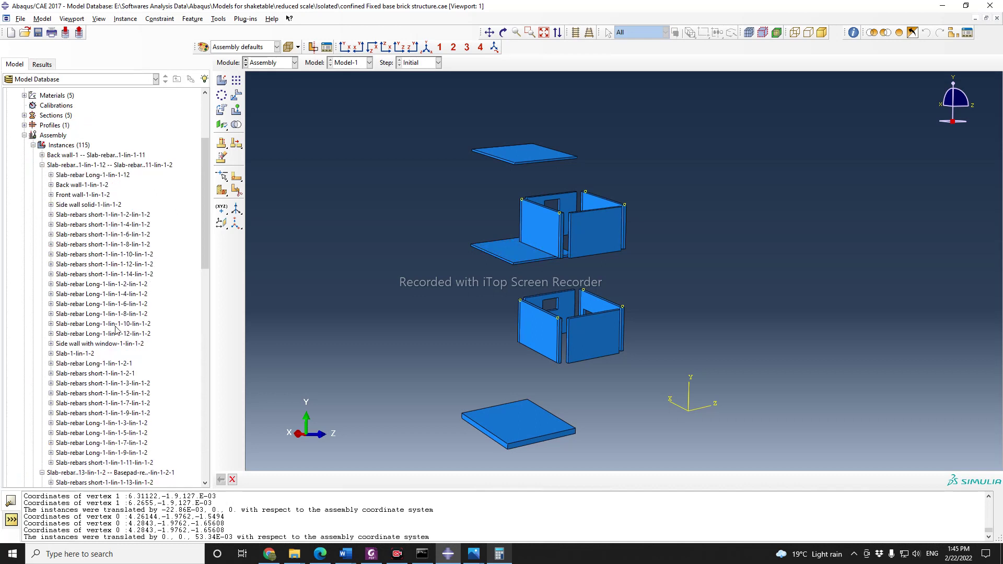
{"action": "left_click", "coordinate": [80, 355]}
{"action": "right_click", "coordinate": [80, 354]}
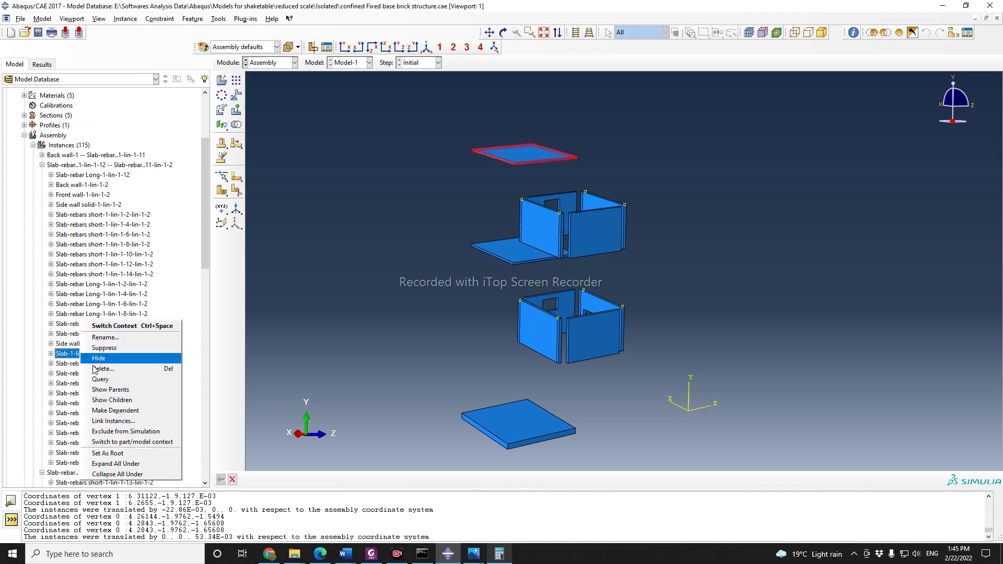
{"action": "left_click", "coordinate": [105, 352]}
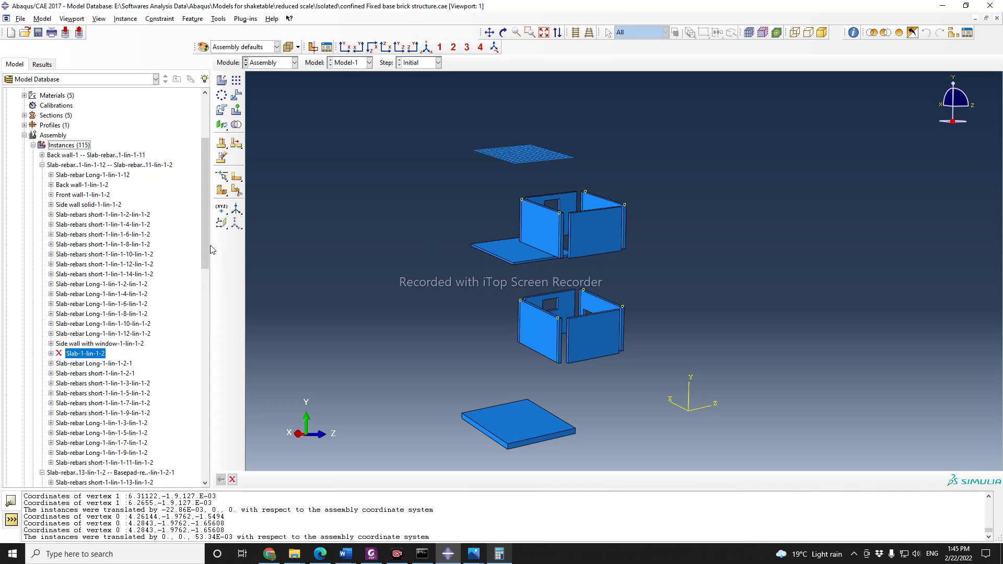
Step: Create an assembly geometry set named Slab-2 rebars containing all the rebars of the top slab
{"action": "left_click_drag", "start_coordinate": [204, 240], "coordinate": [205, 420]}
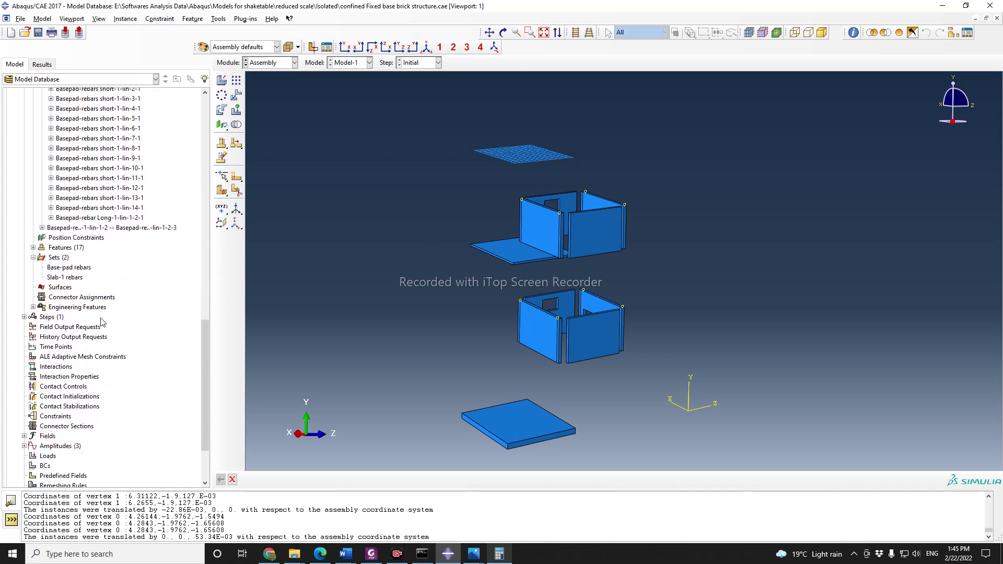
{"action": "double_click", "coordinate": [58, 257]}
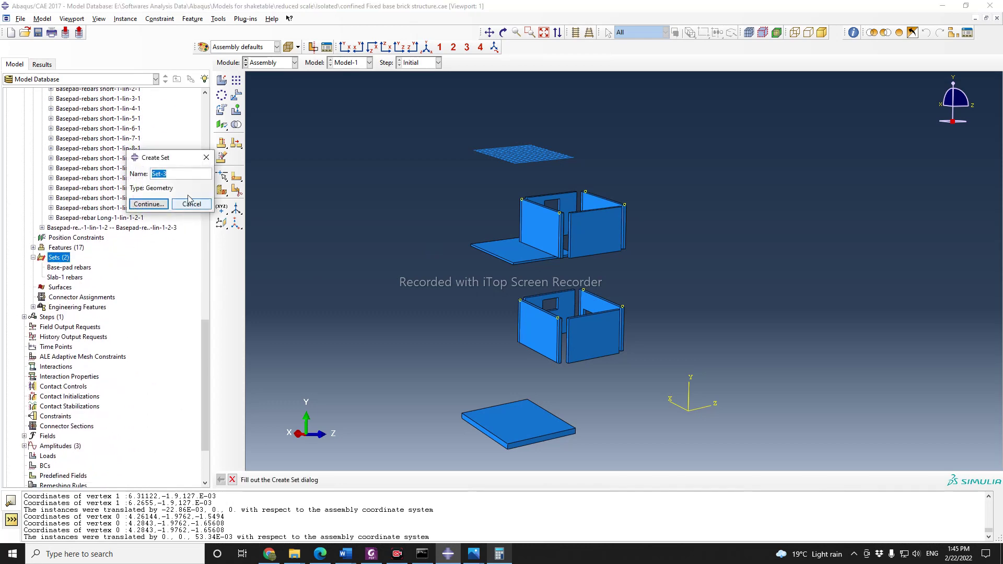
{"action": "type", "text": "Slab"}
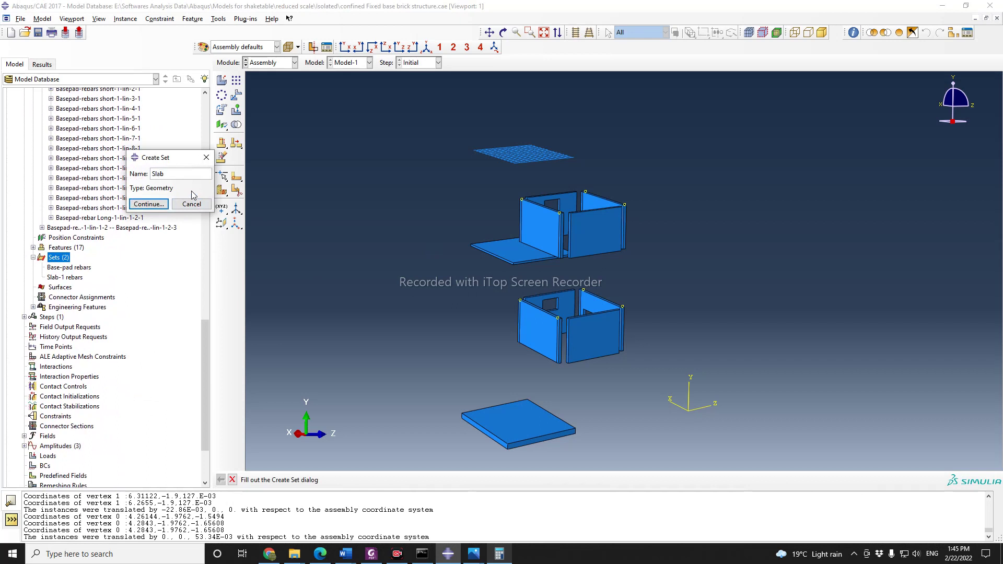
{"action": "type", "text": "-2 rebars"}
{"action": "left_click", "coordinate": [149, 204]}
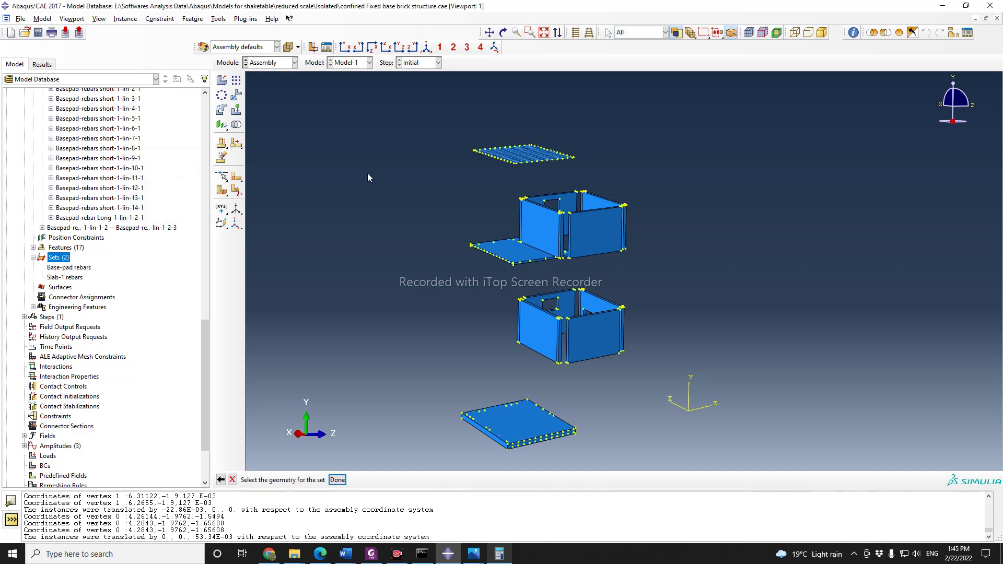
{"action": "scroll", "coordinate": [486, 183], "scroll_direction": "up", "scroll_amount": 2}
{"action": "scroll", "coordinate": [645, 168], "scroll_direction": "up", "scroll_amount": 1}
{"action": "left_click_drag", "start_coordinate": [423, 114], "coordinate": [615, 174]}
{"action": "left_click", "coordinate": [338, 480]}
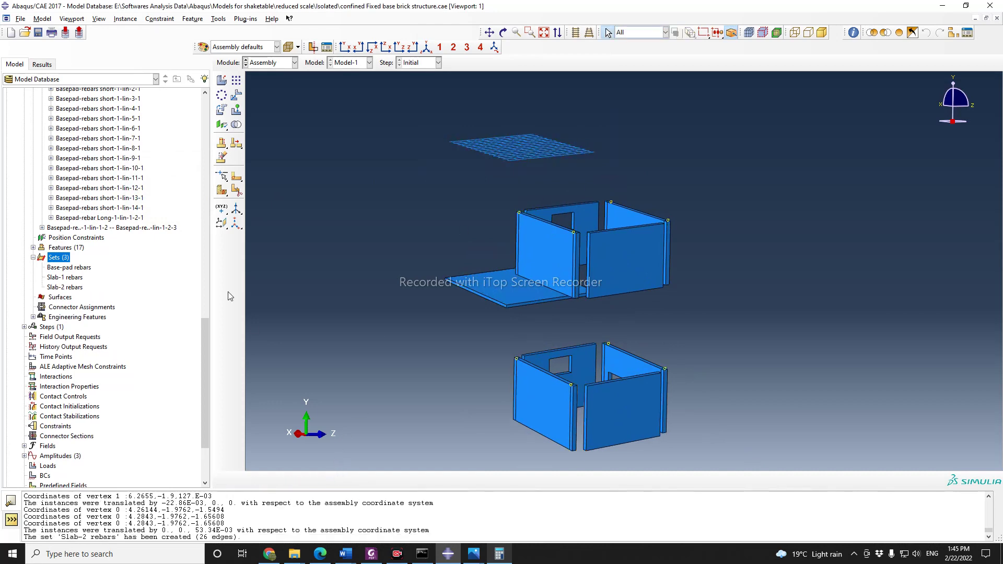
Step: Resume the suppressed top slab instance Slab-1-lin-1-2 and collapse the expanded instance groups in the model tree
{"action": "left_click_drag", "start_coordinate": [209, 355], "coordinate": [205, 219]}
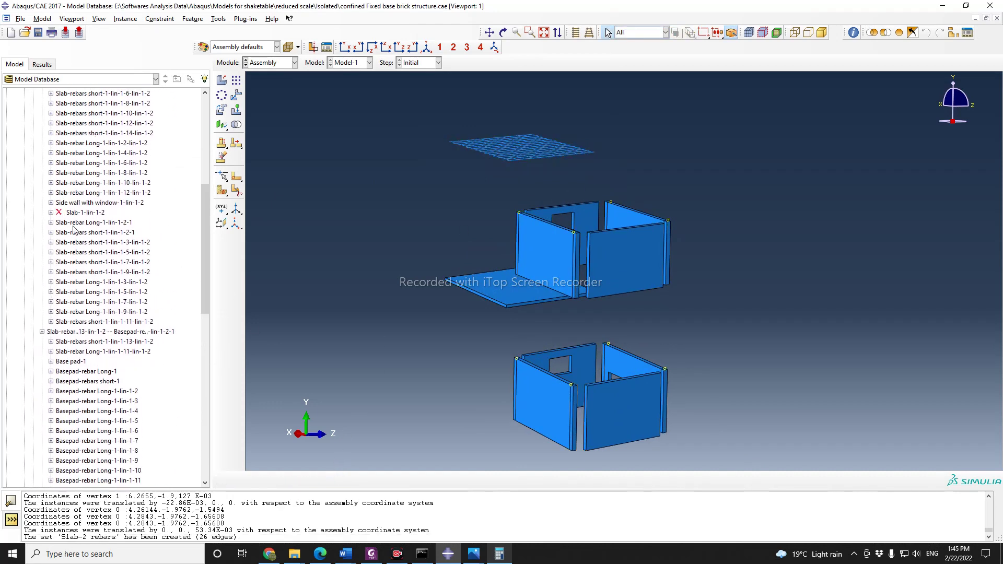
{"action": "left_click", "coordinate": [83, 212]}
{"action": "right_click", "coordinate": [80, 214]}
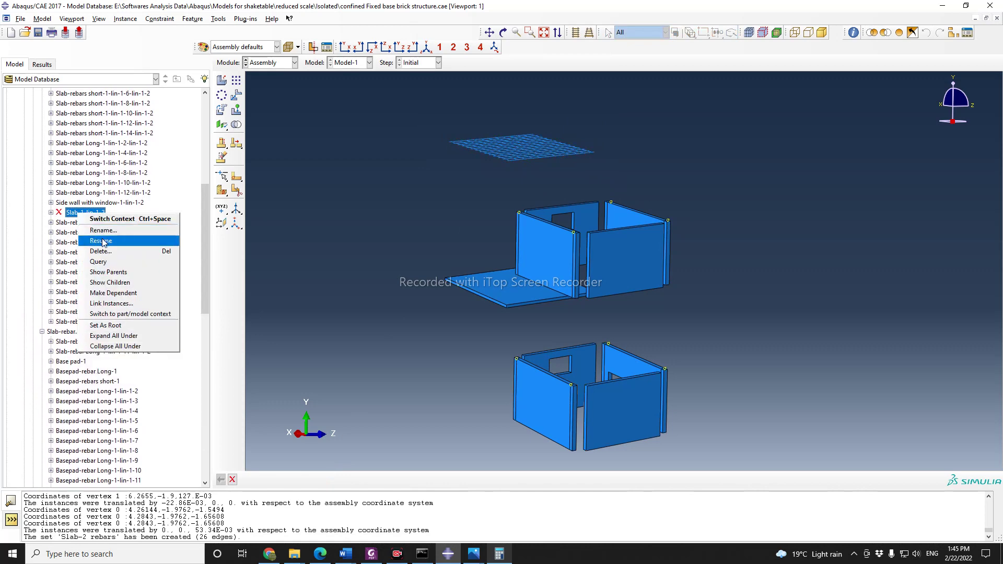
{"action": "left_click", "coordinate": [102, 241]}
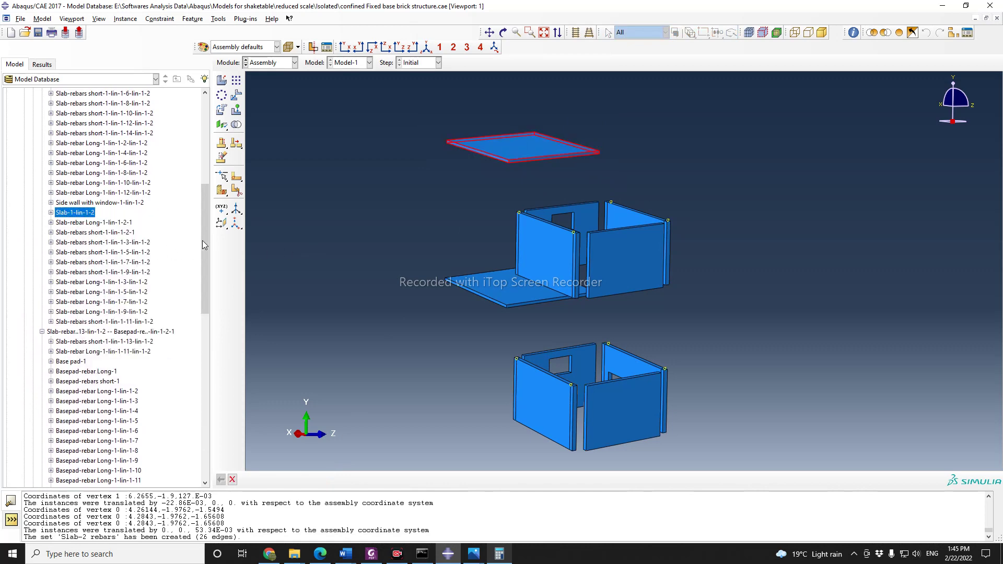
{"action": "left_click_drag", "start_coordinate": [202, 241], "coordinate": [204, 196]}
{"action": "left_click", "coordinate": [42, 189]}
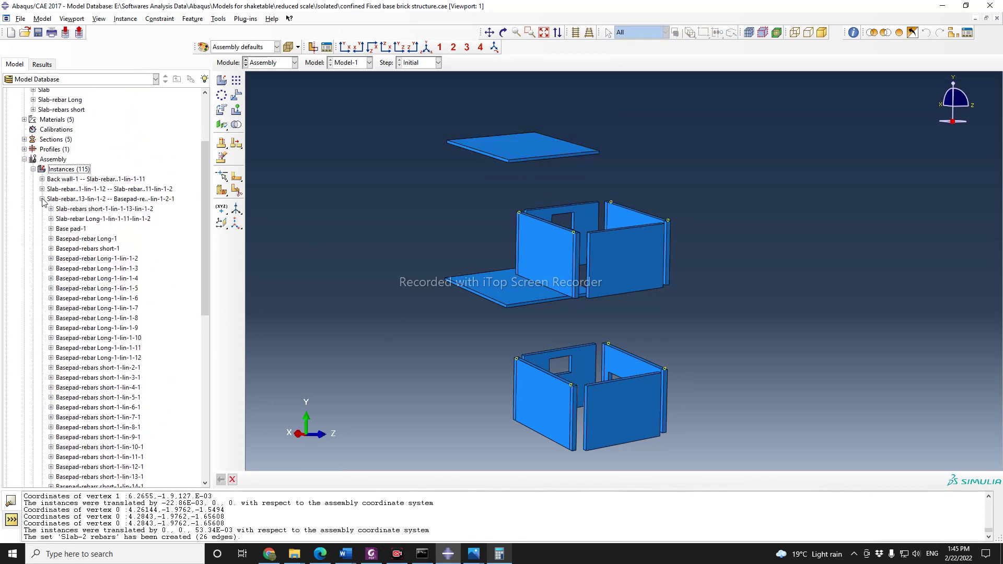
{"action": "left_click", "coordinate": [42, 198]}
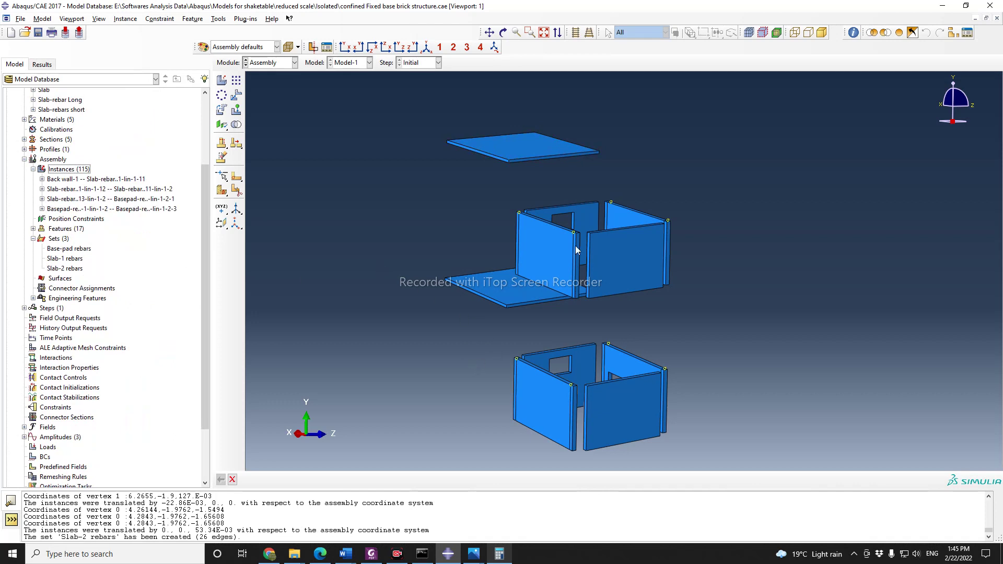
Step: Create an assembly surface named Basepad-top on the upper face of the base pad
{"action": "scroll", "coordinate": [575, 246], "scroll_direction": "up", "scroll_amount": 3}
{"action": "scroll", "coordinate": [576, 455], "scroll_direction": "down", "scroll_amount": 2}
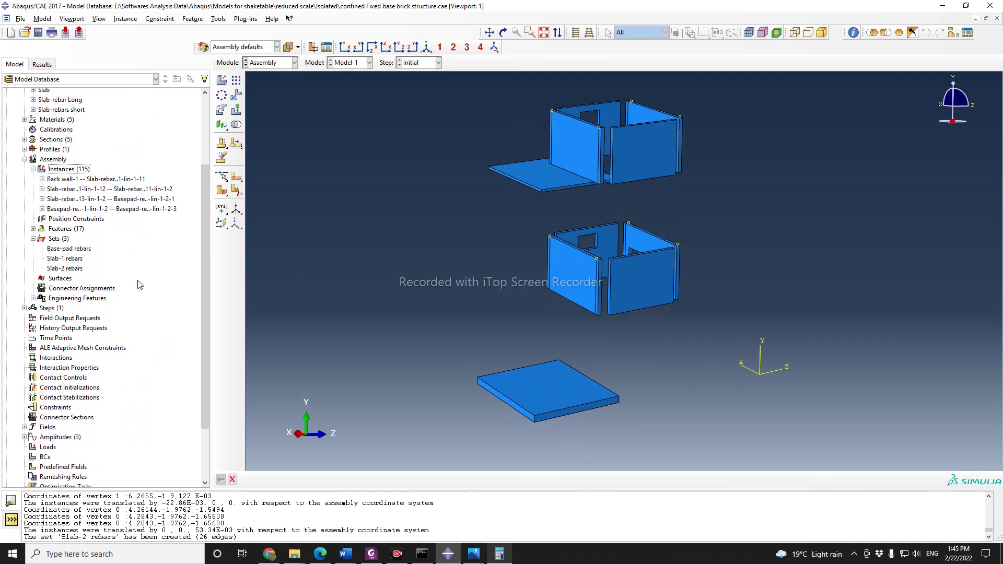
{"action": "double_click", "coordinate": [58, 280]}
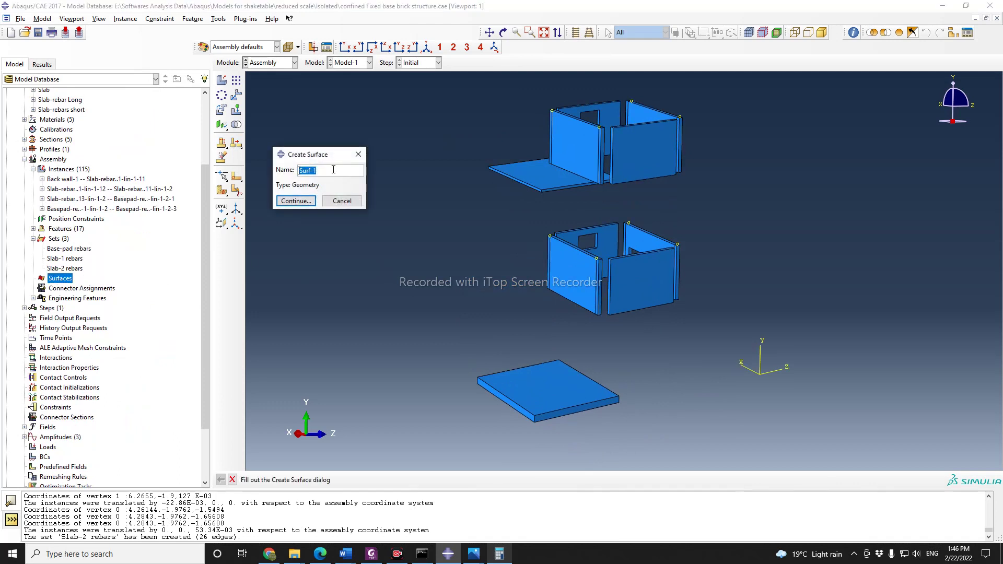
{"action": "type", "text": "Basepad-top"}
{"action": "left_click", "coordinate": [296, 201]}
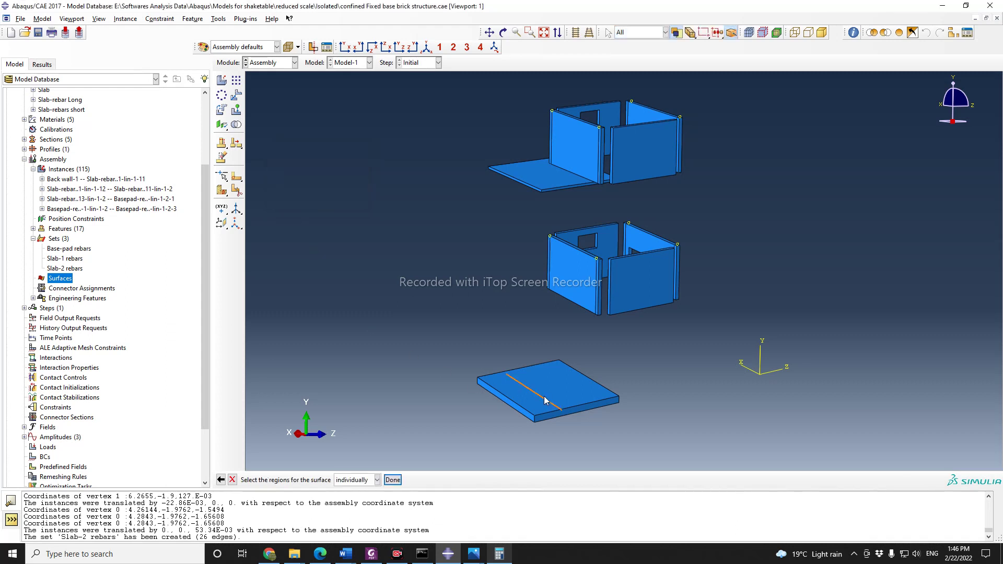
{"action": "scroll", "coordinate": [496, 403], "scroll_direction": "up", "scroll_amount": 2}
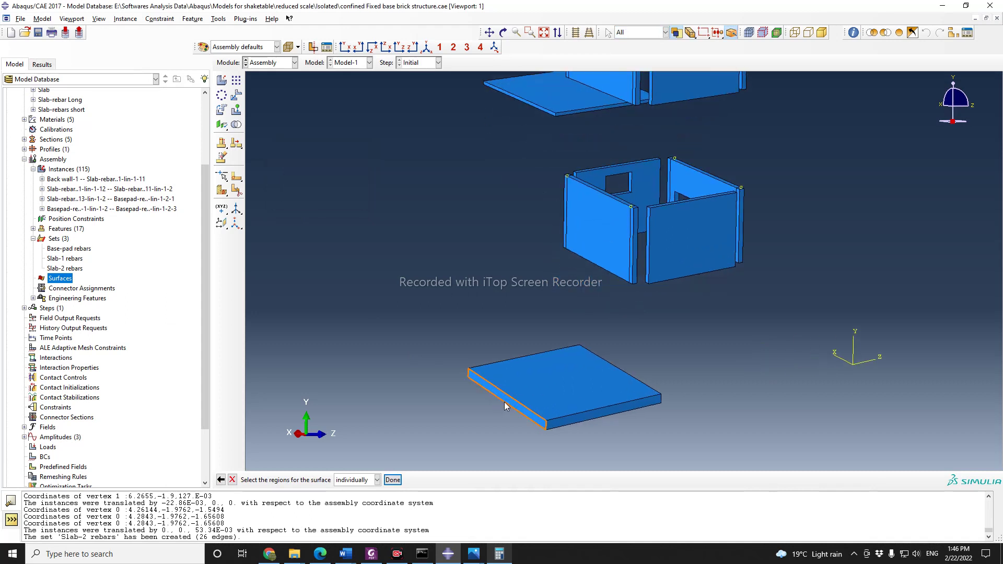
{"action": "left_click", "coordinate": [541, 387]}
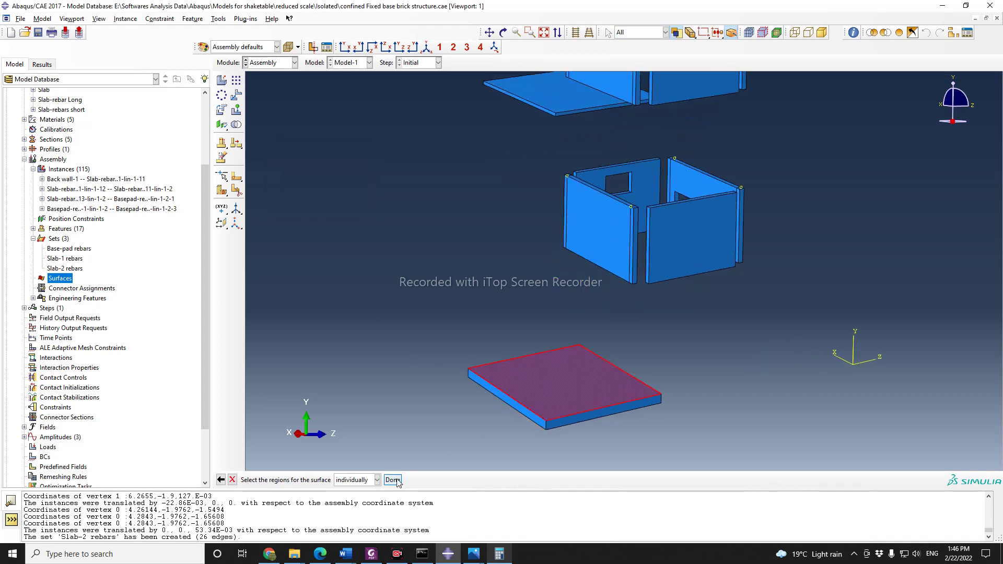
{"action": "left_click", "coordinate": [396, 480]}
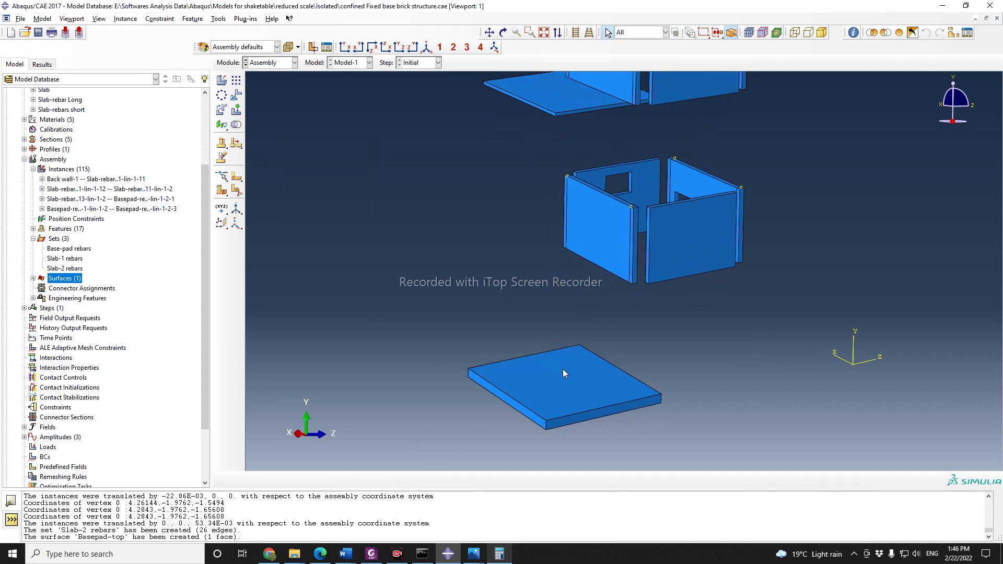
Step: Create an assembly surface named Floor-1-bottom on the bottom faces of the lower storey's walls and corner columns
{"action": "scroll", "coordinate": [563, 369], "scroll_direction": "down", "scroll_amount": 2}
{"action": "double_click", "coordinate": [63, 277]}
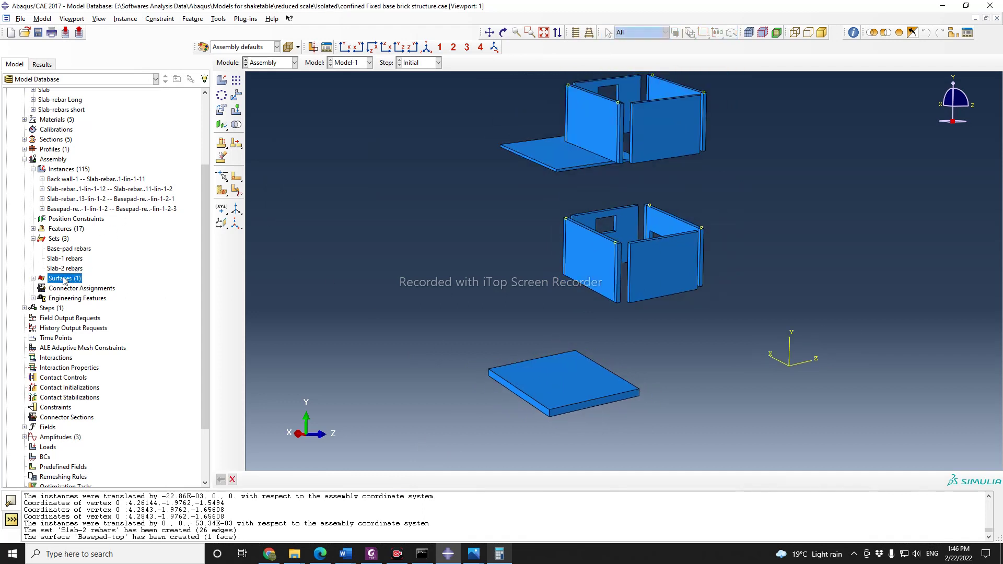
{"action": "type", "text": "Flo"}
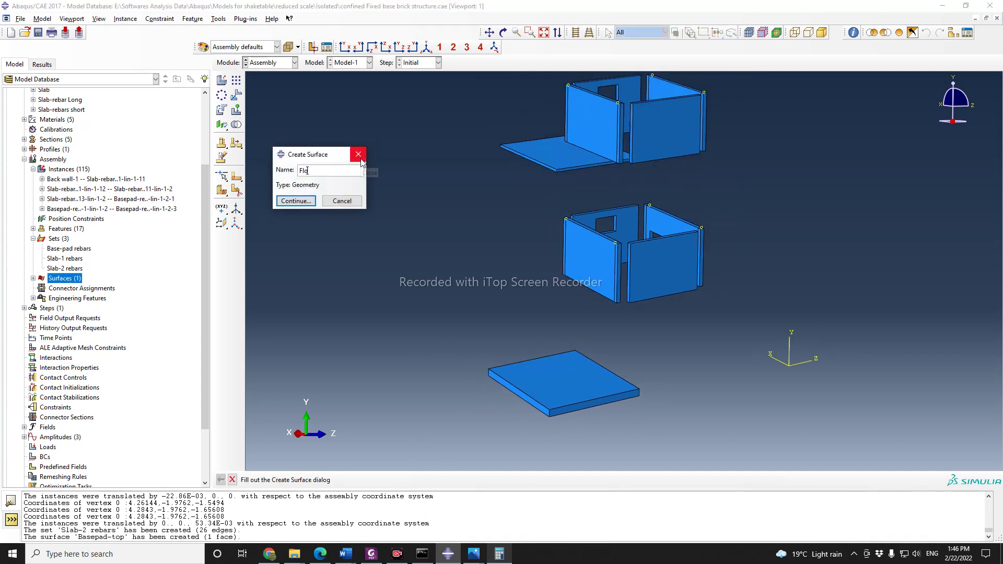
{"action": "type", "text": "or-1-bottom"}
{"action": "left_click", "coordinate": [296, 201]}
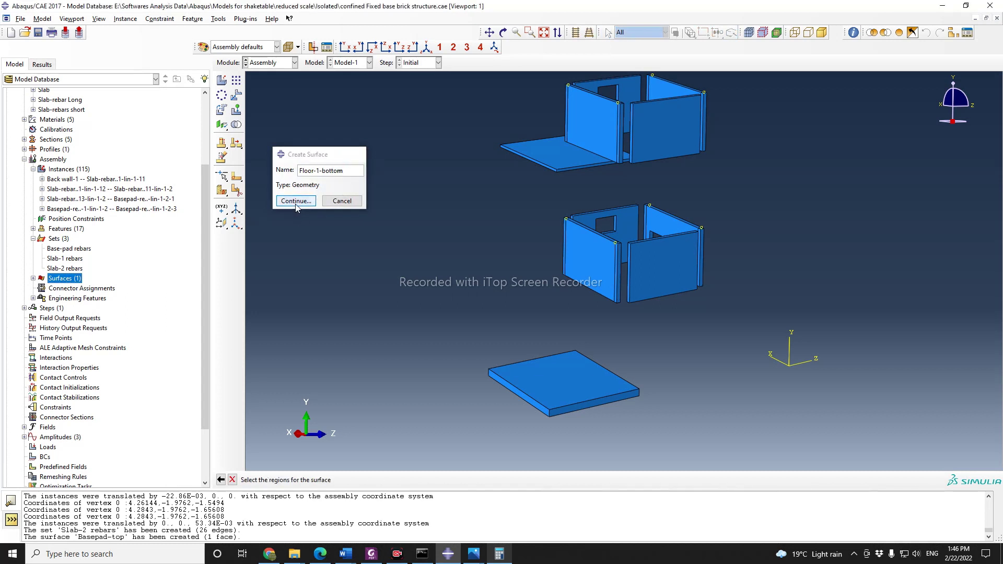
{"action": "scroll", "coordinate": [620, 292], "scroll_direction": "up", "scroll_amount": 3}
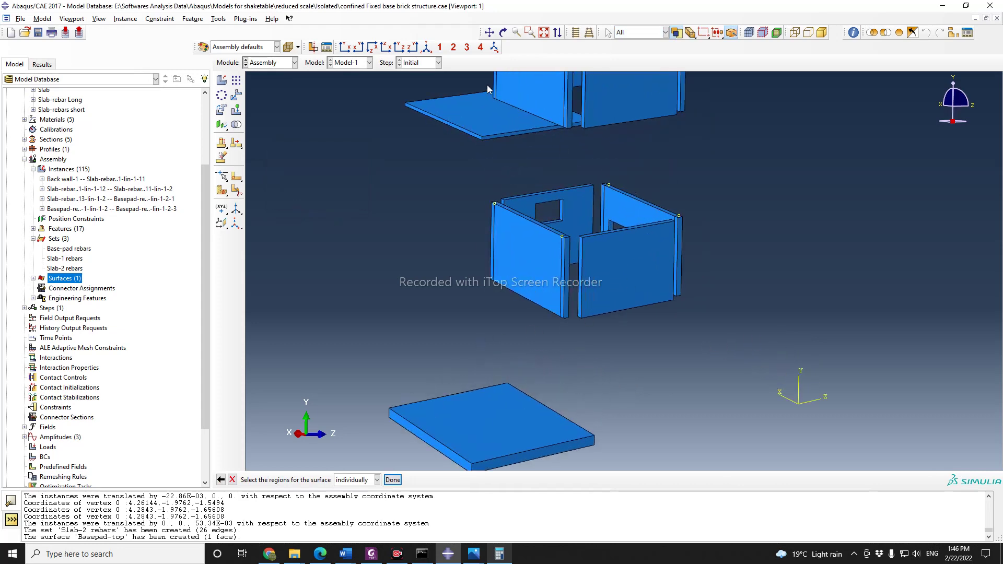
{"action": "left_click", "coordinate": [503, 33]}
{"action": "left_click_drag", "start_coordinate": [634, 281], "coordinate": [617, 317]}
{"action": "scroll", "coordinate": [601, 408], "scroll_direction": "up", "scroll_amount": 5}
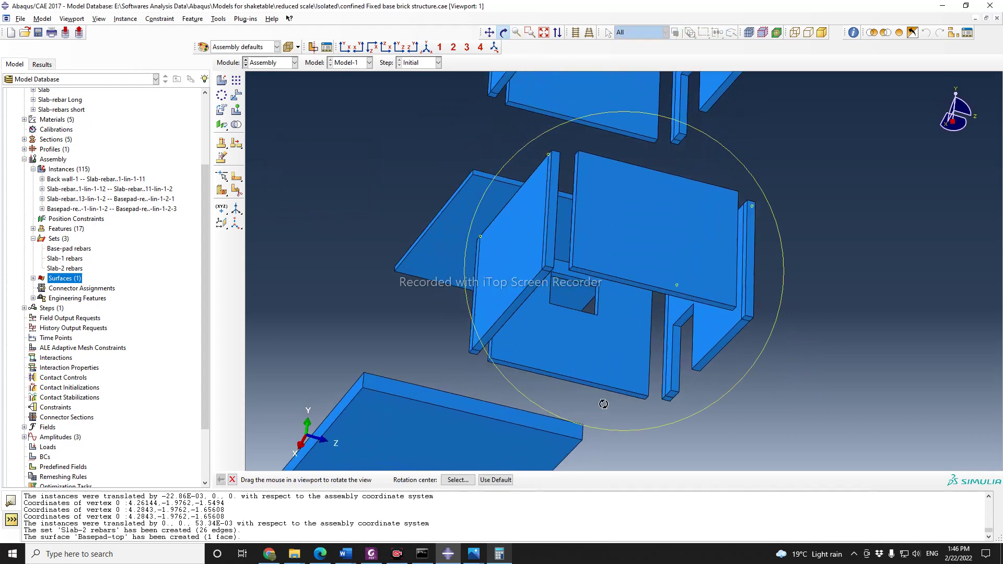
{"action": "left_click", "coordinate": [232, 480]}
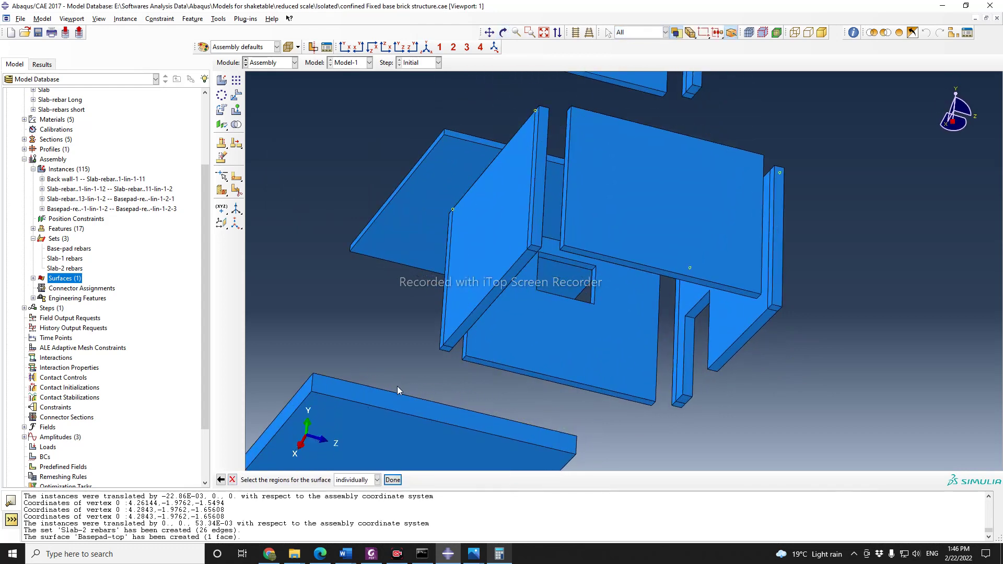
{"action": "scroll", "coordinate": [451, 368], "scroll_direction": "up", "scroll_amount": 3}
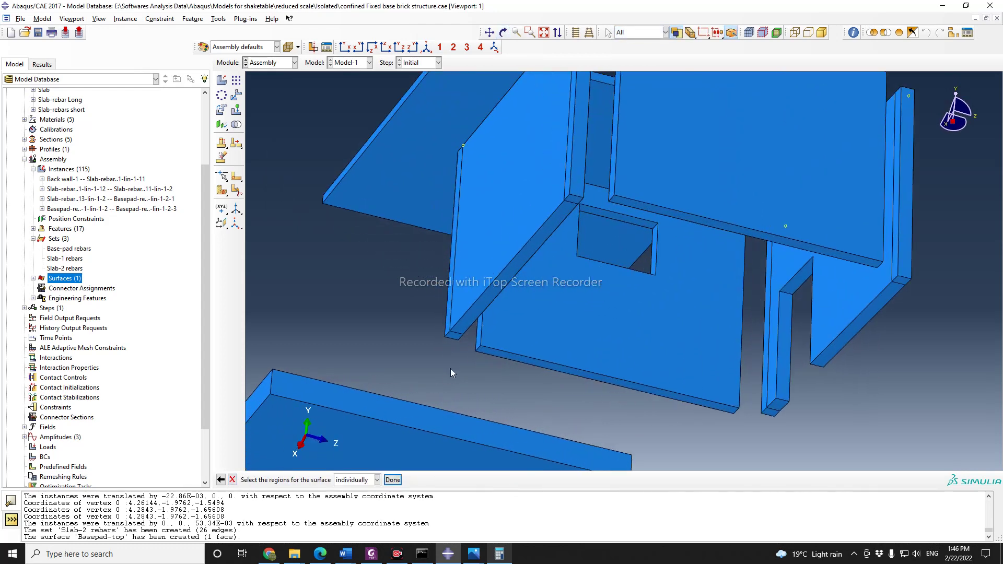
{"action": "left_click", "coordinate": [455, 337]}
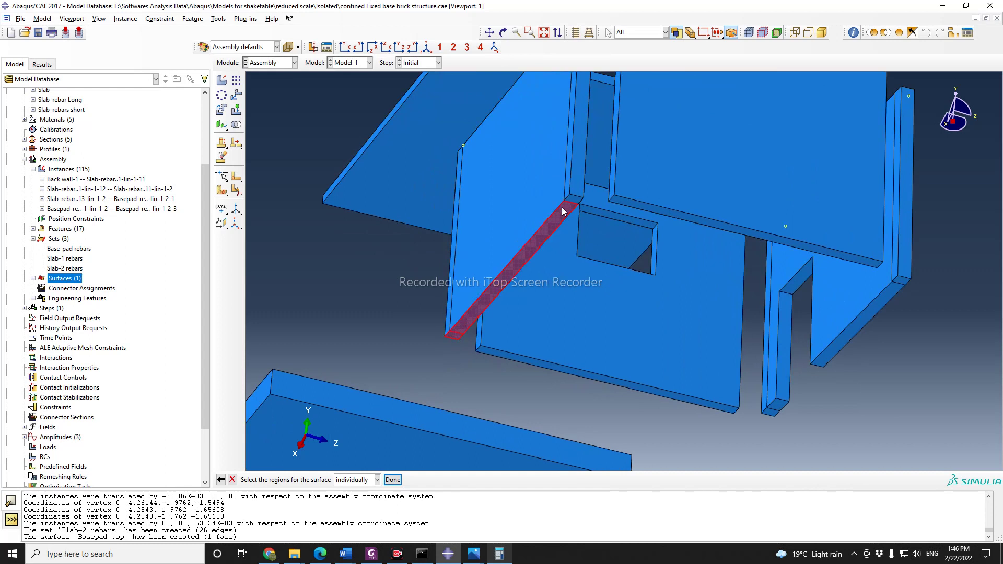
{"action": "left_click", "coordinate": [642, 205]}
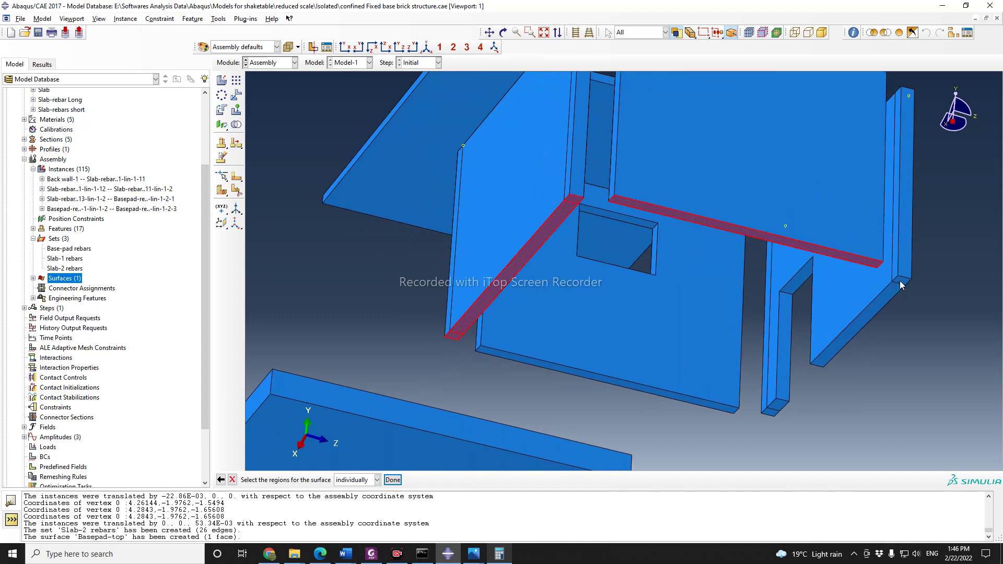
{"action": "left_click", "coordinate": [878, 302], "text": "shift"}
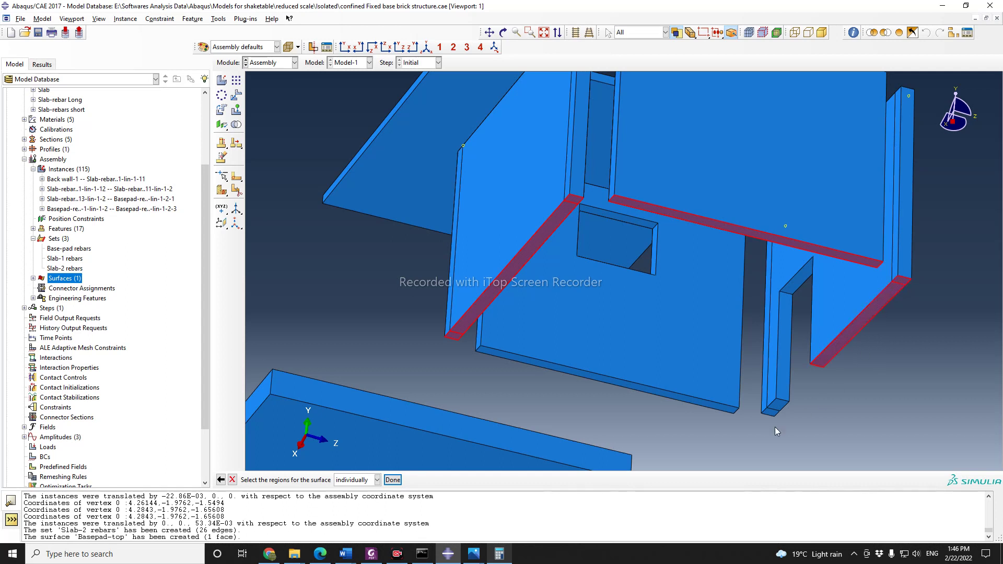
{"action": "left_click", "coordinate": [778, 407], "text": "shift"}
{"action": "left_click", "coordinate": [692, 400], "text": "shift"}
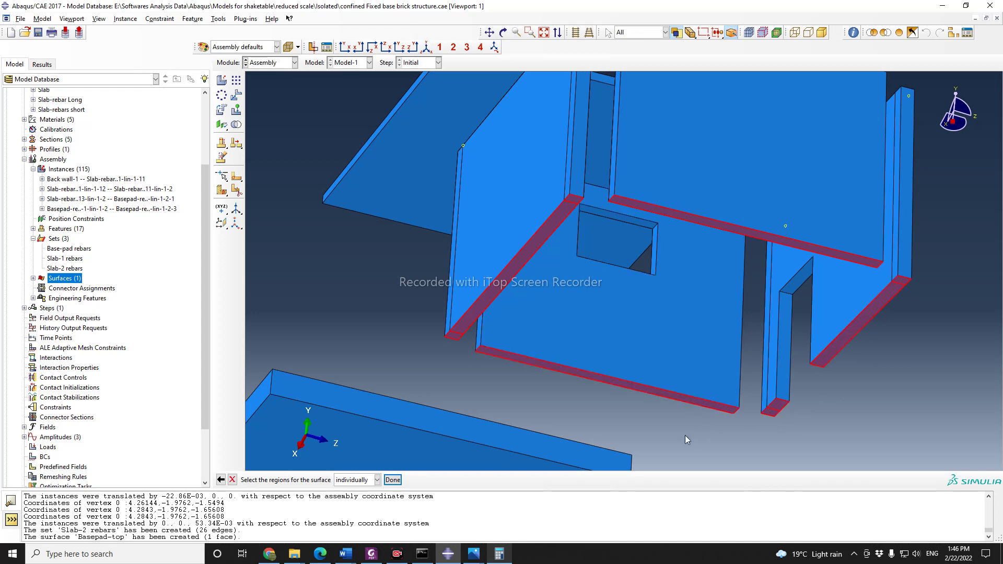
{"action": "left_click", "coordinate": [397, 480]}
Step: Create an assembly surface named Floor-1 top on the upper faces of the lower storey's walls and corner columns
{"action": "scroll", "coordinate": [551, 393], "scroll_direction": "down", "scroll_amount": 3}
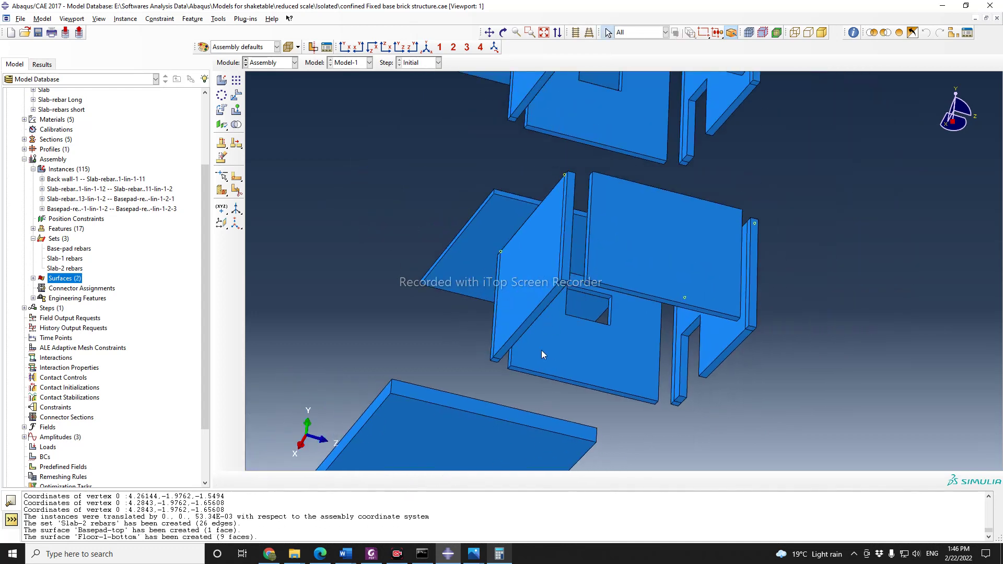
{"action": "scroll", "coordinate": [541, 353], "scroll_direction": "down", "scroll_amount": 2}
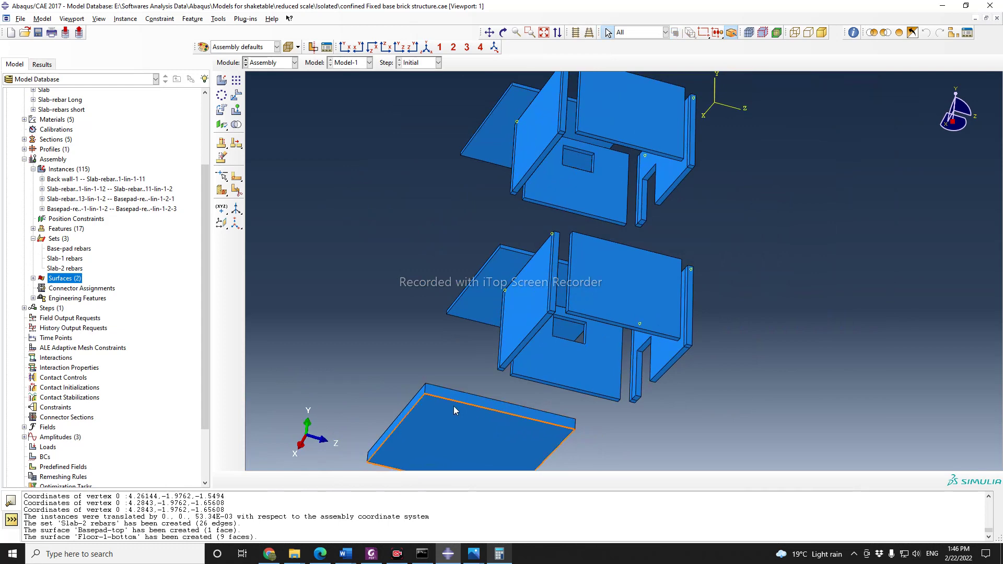
{"action": "left_click", "coordinate": [503, 33]}
{"action": "left_click_drag", "start_coordinate": [600, 264], "coordinate": [630, 444]}
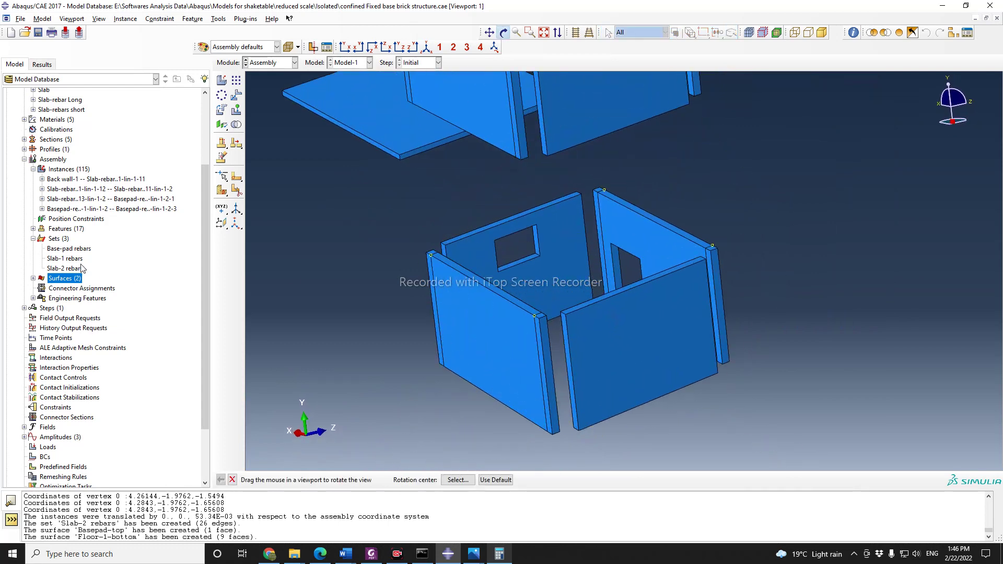
{"action": "double_click", "coordinate": [60, 279]}
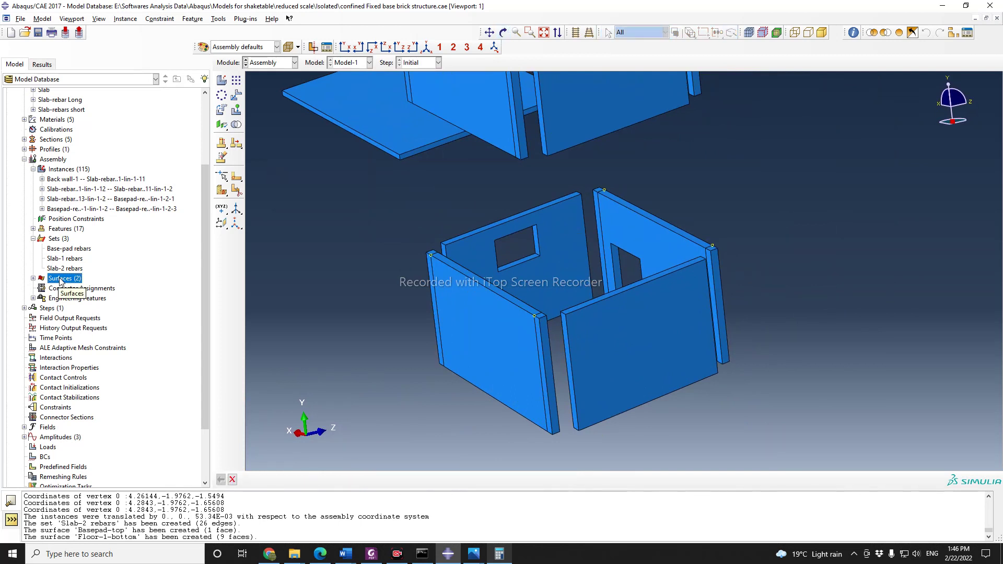
{"action": "double_click", "coordinate": [59, 279]}
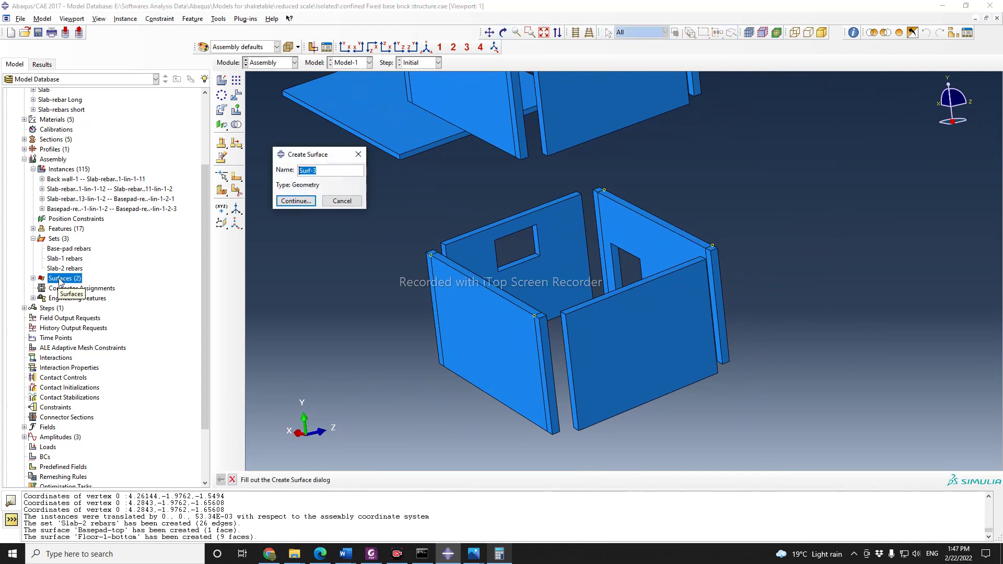
{"action": "type", "text": "Floor-1 top"}
{"action": "left_click", "coordinate": [290, 201]}
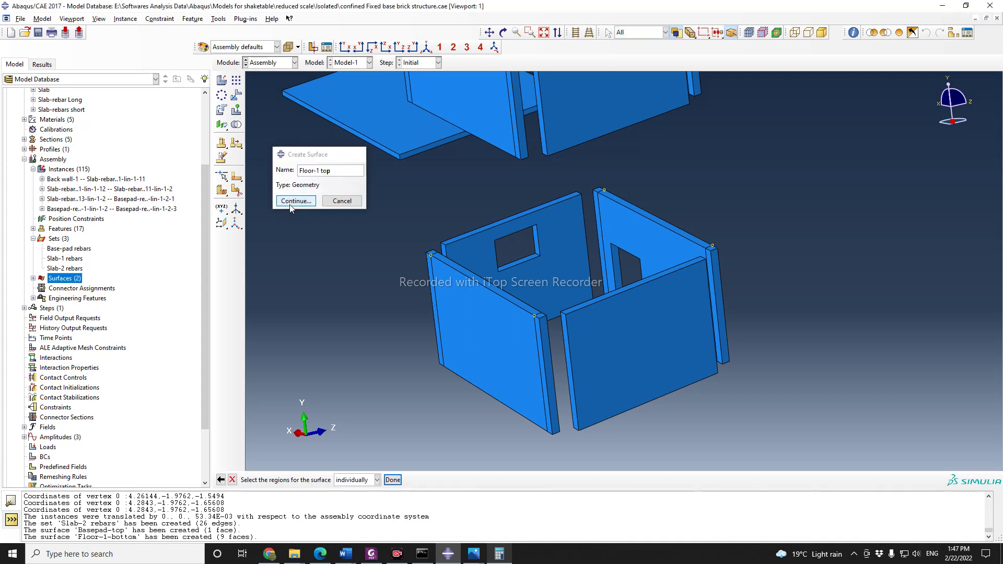
{"action": "scroll", "coordinate": [503, 218], "scroll_direction": "up", "scroll_amount": 3}
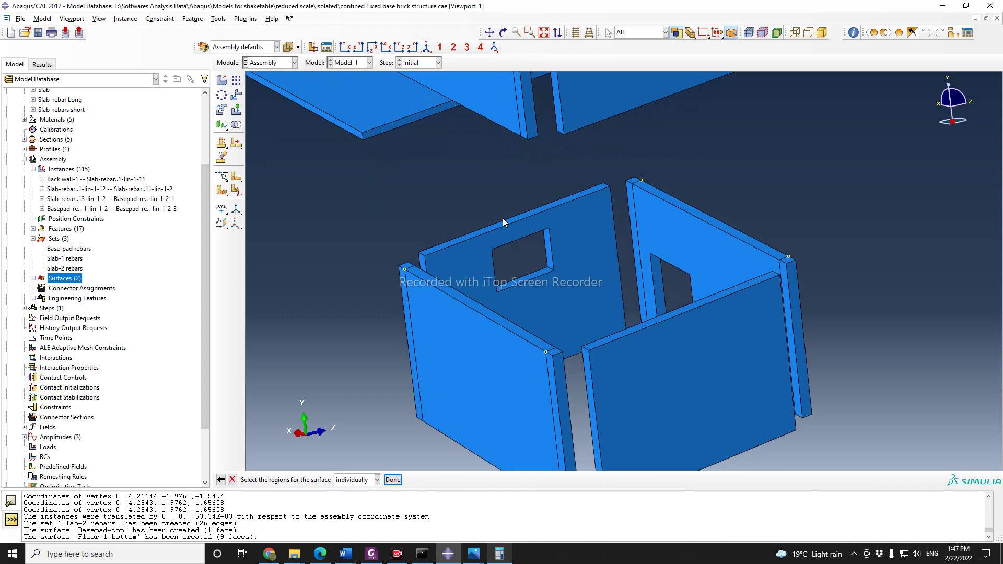
{"action": "left_click", "coordinate": [407, 267]}
{"action": "left_click", "coordinate": [423, 281], "text": "shift"}
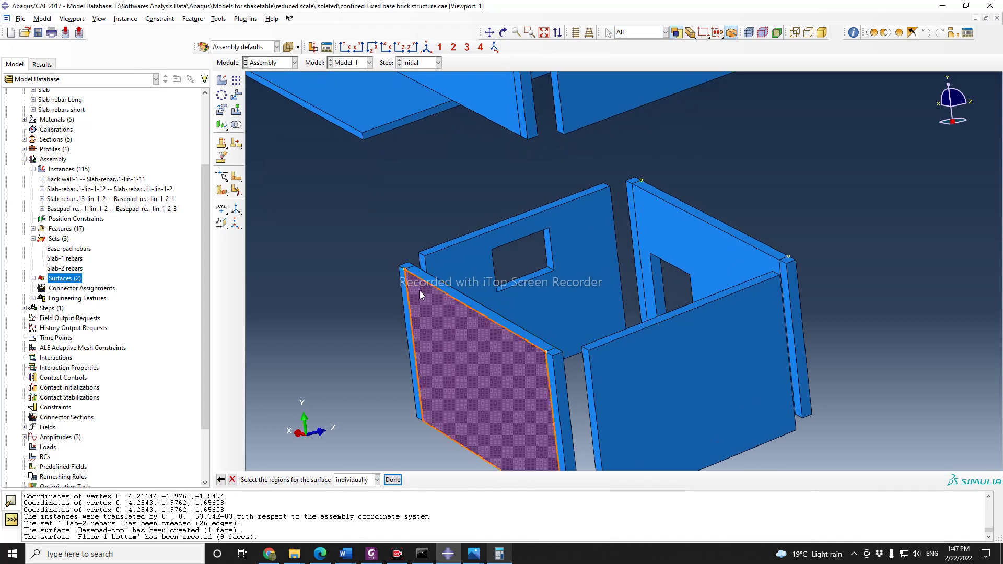
{"action": "left_click", "coordinate": [423, 278], "text": "ctrl"}
{"action": "left_click", "coordinate": [423, 277], "text": "shift"}
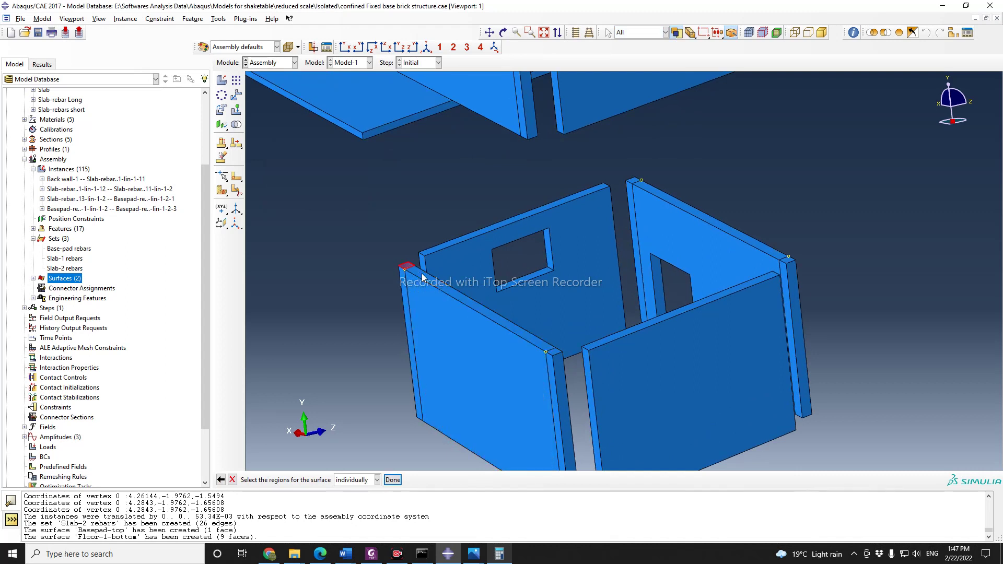
{"action": "left_click", "coordinate": [599, 191], "text": "shift"}
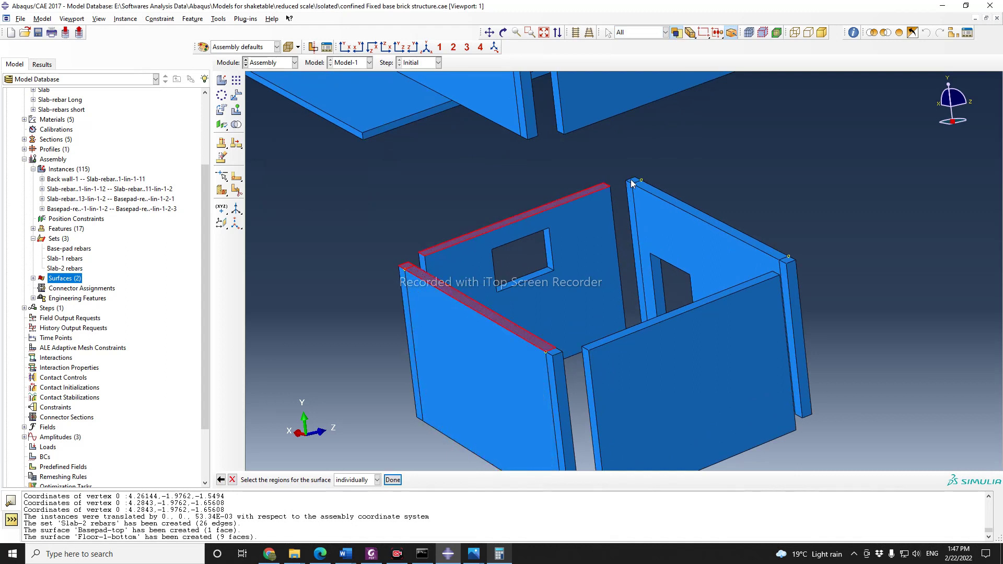
{"action": "left_click", "coordinate": [752, 249], "text": "shift"}
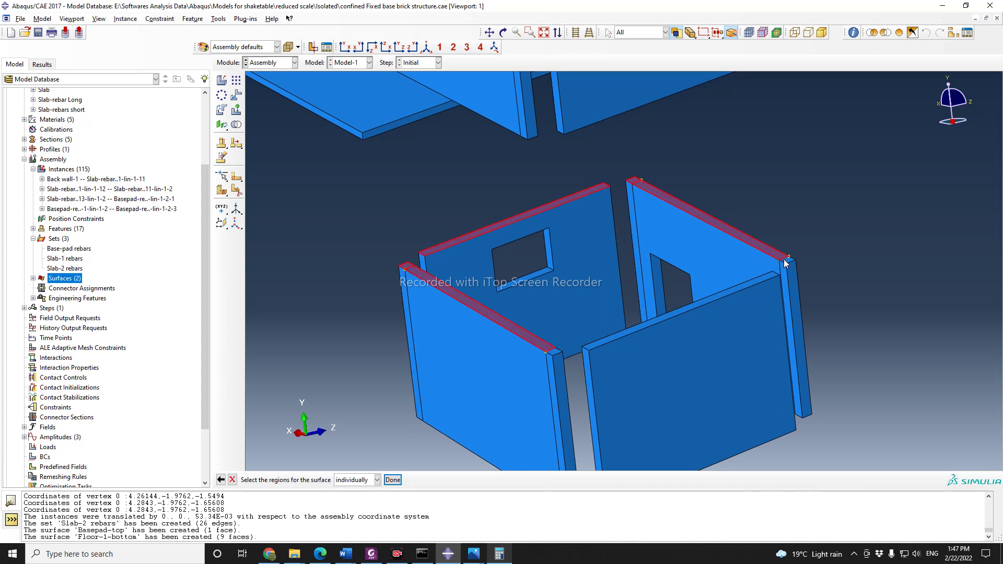
{"action": "left_click", "coordinate": [742, 290], "text": "shift"}
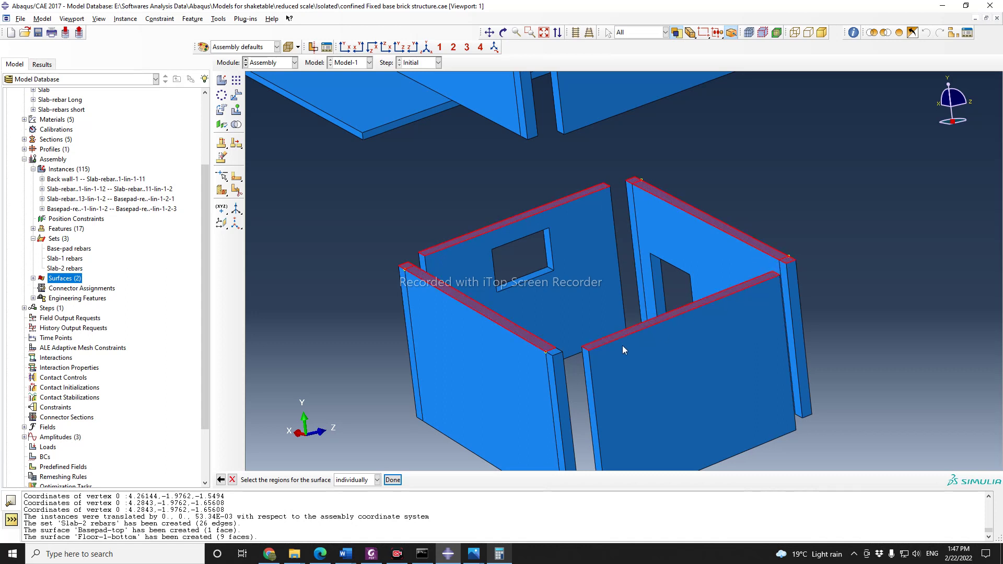
{"action": "left_click", "coordinate": [393, 479]}
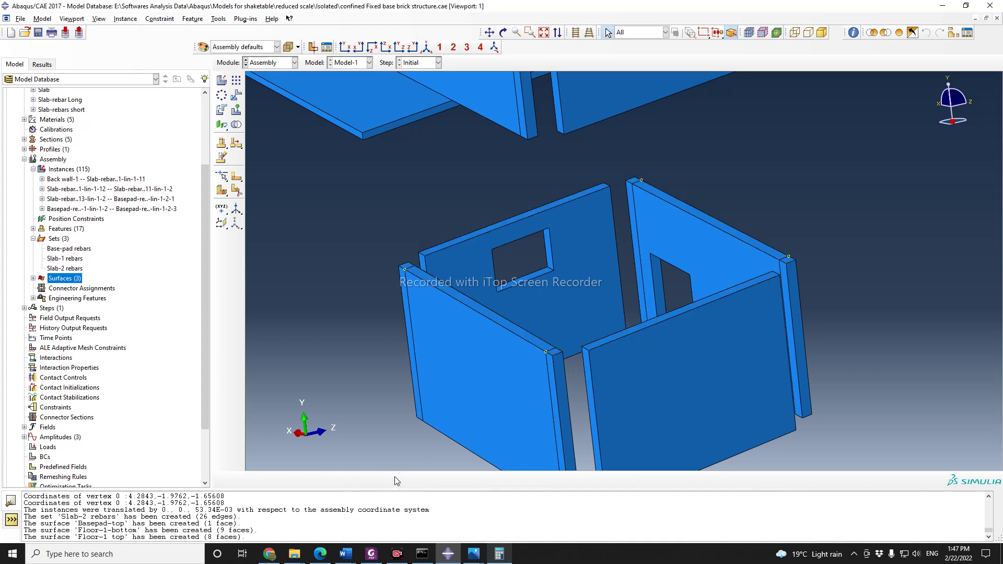
Step: Create an assembly surface named Floor1-wall-Master on the four vertical corner-column faces that face the lower storey's separate walls
{"action": "double_click", "coordinate": [60, 279]}
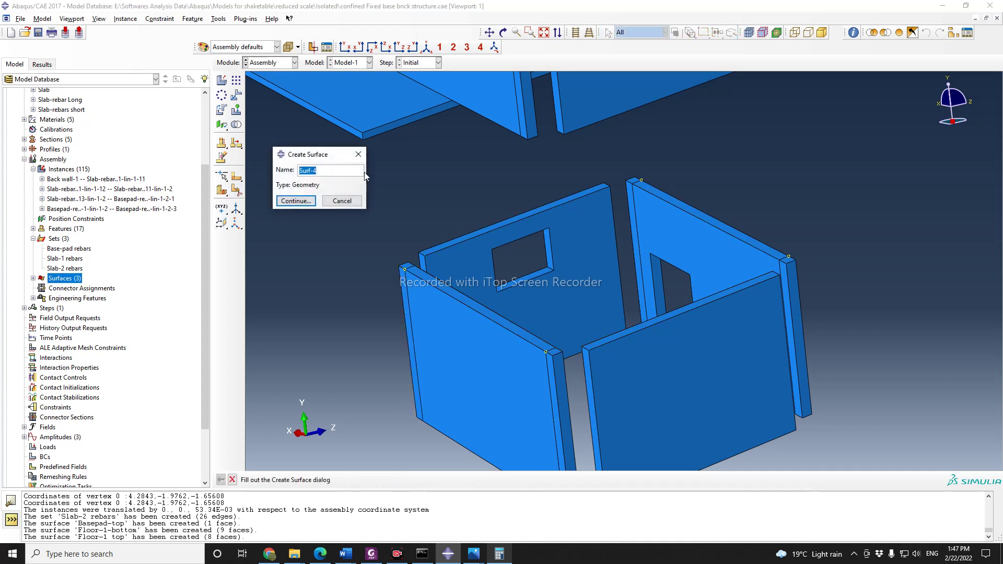
{"action": "type", "text": "Floor1-wall-Master"}
{"action": "scroll", "coordinate": [789, 199], "scroll_direction": "up", "scroll_amount": 1}
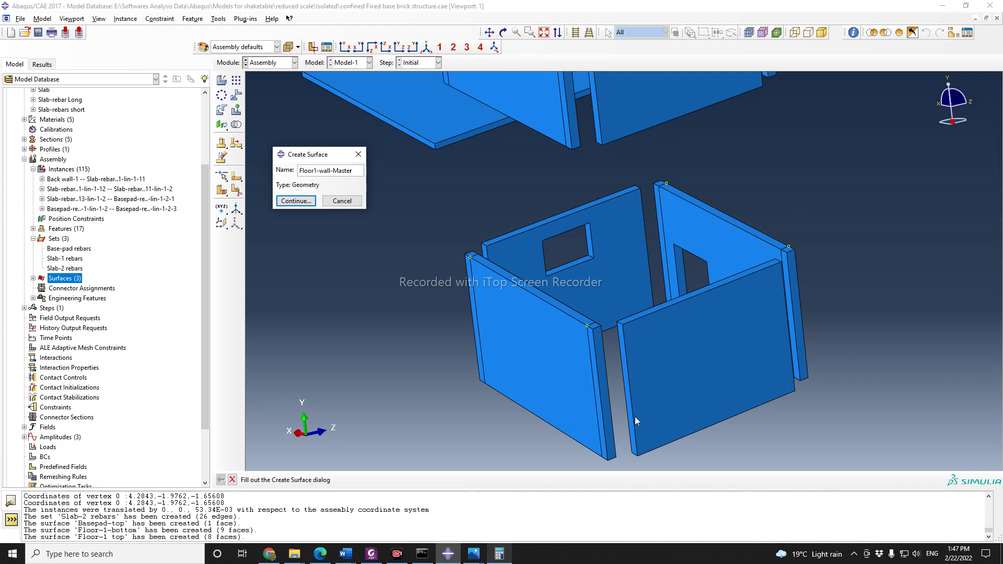
{"action": "left_click", "coordinate": [295, 201]}
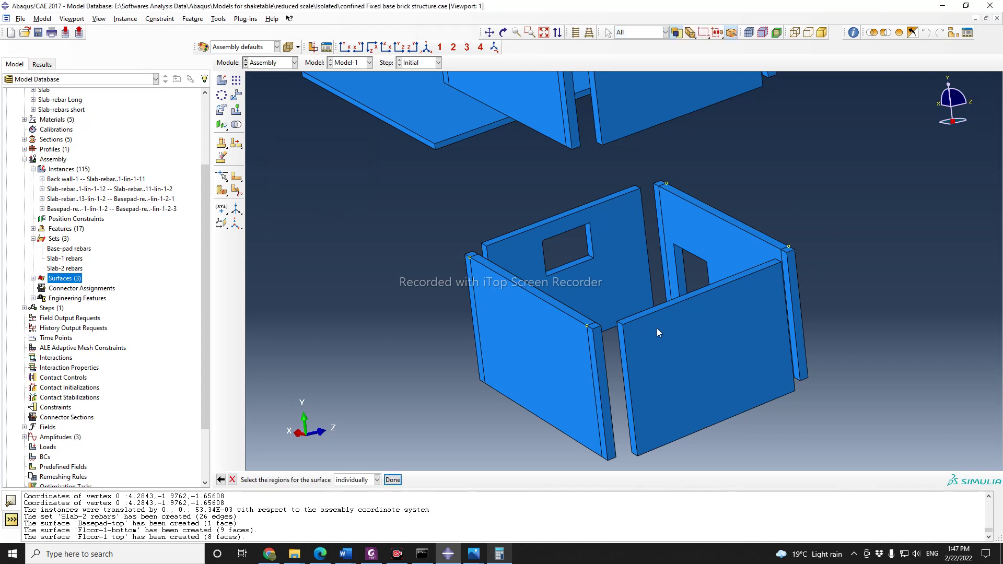
{"action": "scroll", "coordinate": [663, 323], "scroll_direction": "down", "scroll_amount": 2}
{"action": "left_click", "coordinate": [851, 234]}
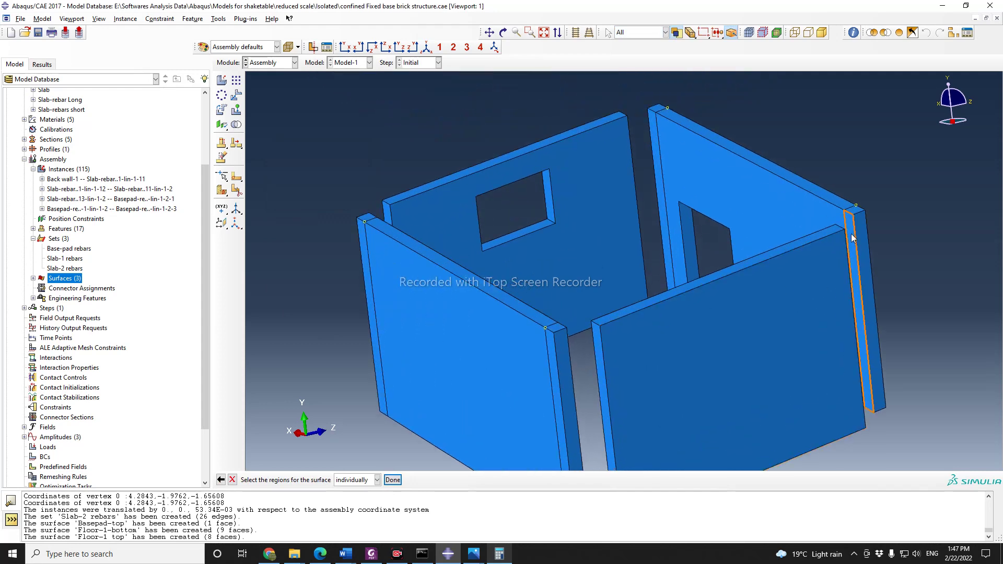
{"action": "left_click", "coordinate": [657, 165], "text": "shift"}
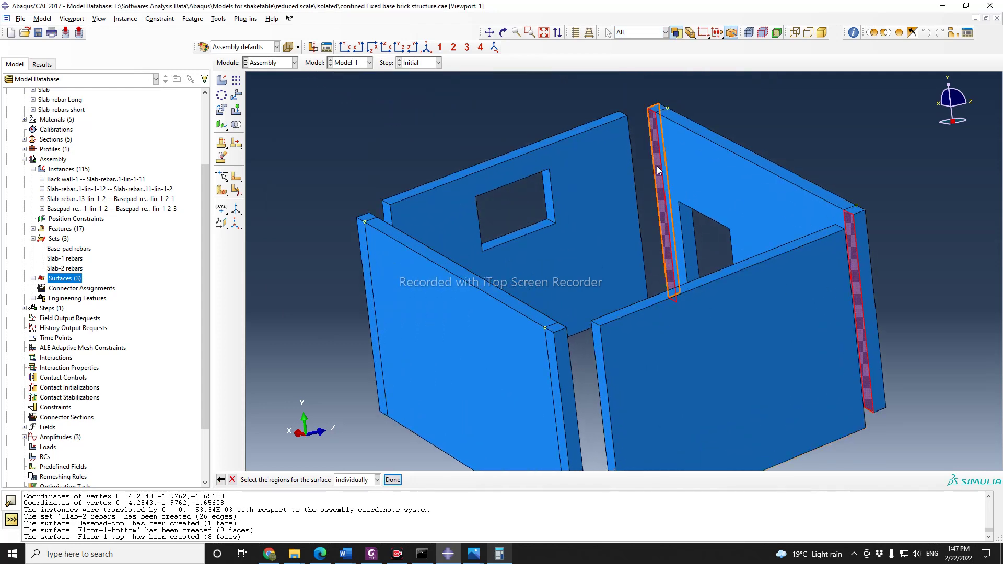
{"action": "left_click", "coordinate": [503, 33]}
{"action": "left_click_drag", "start_coordinate": [514, 81], "coordinate": [667, 339]}
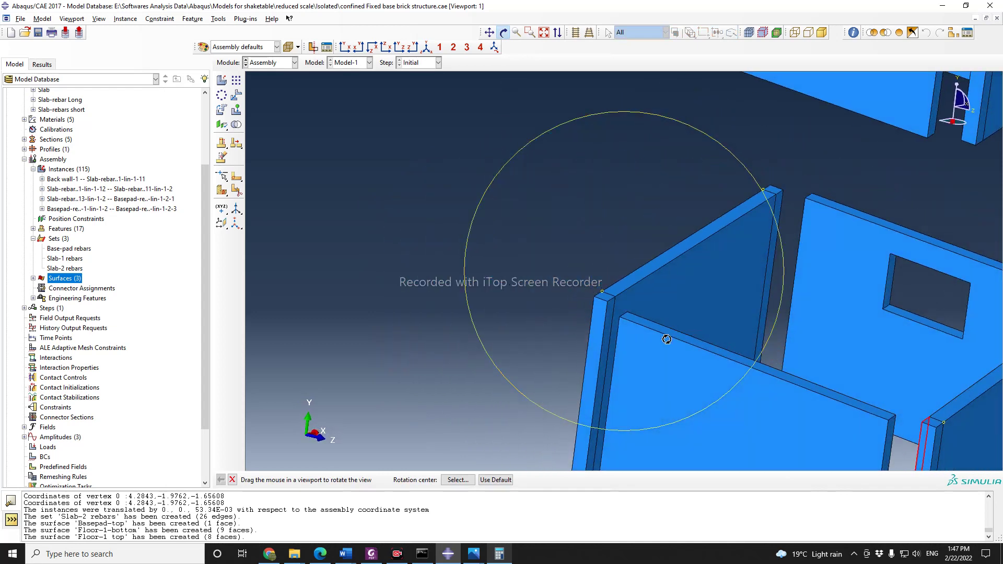
{"action": "left_click", "coordinate": [233, 480]}
{"action": "scroll", "coordinate": [813, 329], "scroll_direction": "down", "scroll_amount": 2}
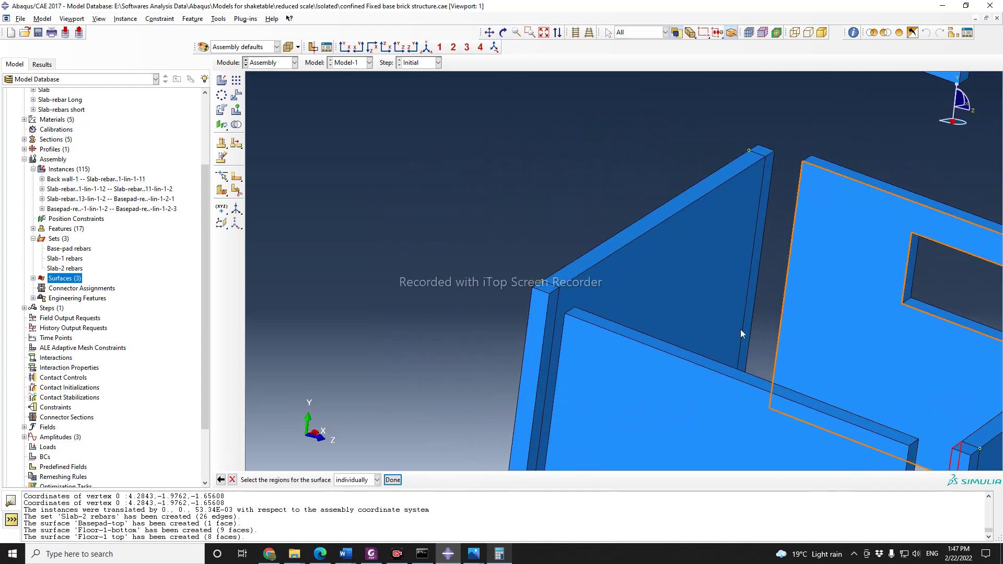
{"action": "left_click", "coordinate": [548, 316]}
{"action": "left_click", "coordinate": [771, 174]}
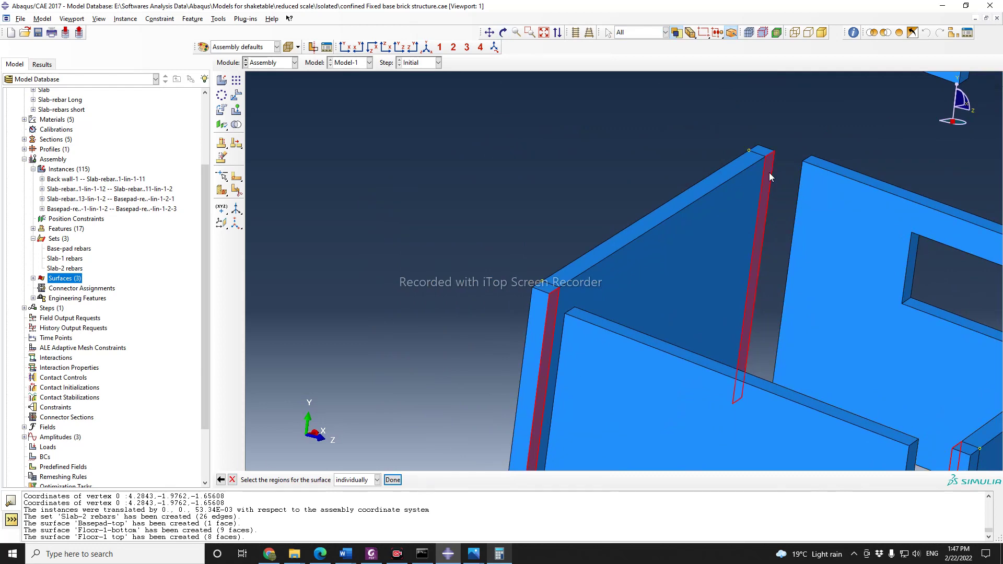
{"action": "scroll", "coordinate": [667, 149], "scroll_direction": "up", "scroll_amount": 2}
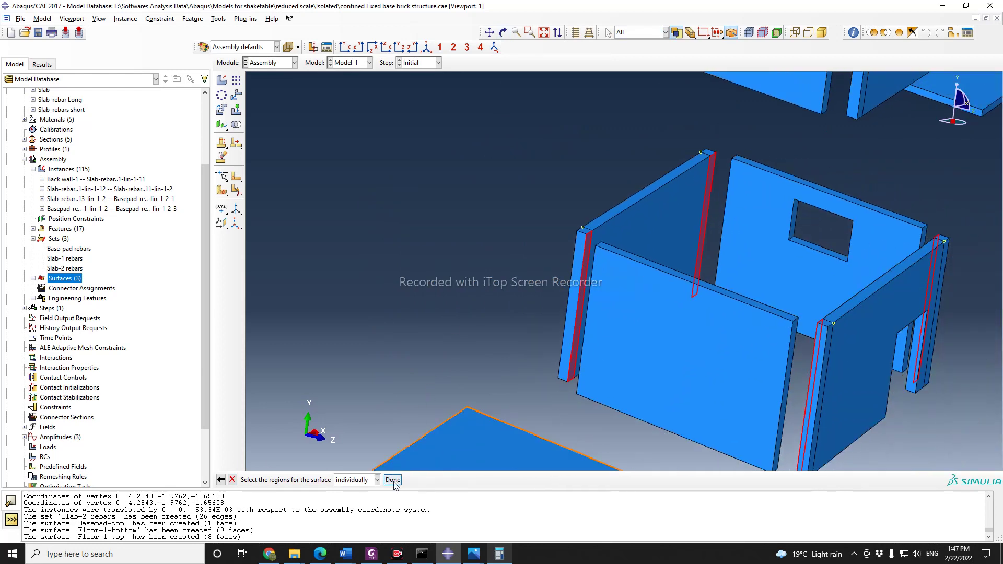
{"action": "left_click", "coordinate": [393, 480]}
Step: Start a new assembly surface named Floor1-wall-slave, matching the naming of the existing master surface
{"action": "double_click", "coordinate": [61, 278]}
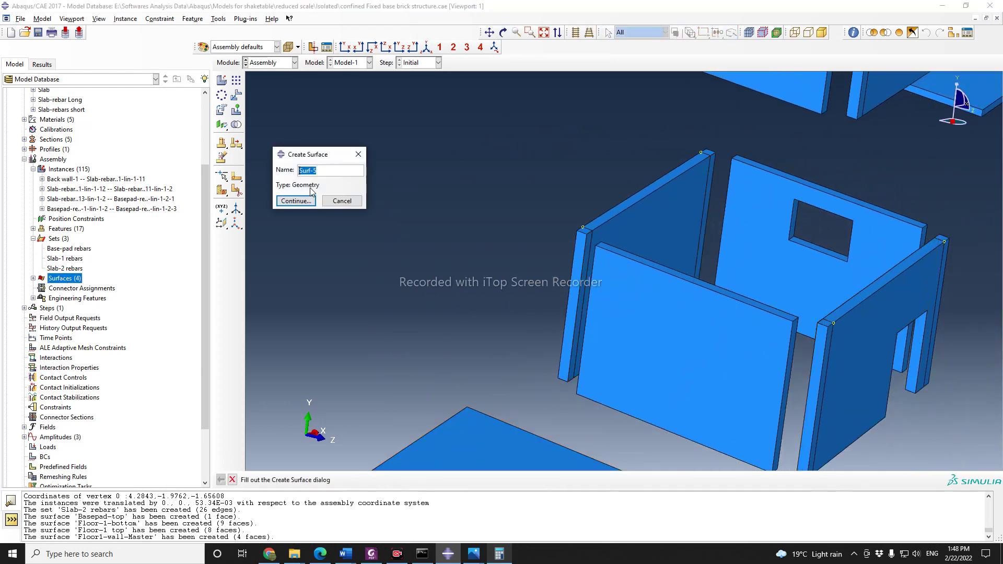
{"action": "type", "text": "Floor-1 walls-slave"}
{"action": "left_click", "coordinate": [33, 279]}
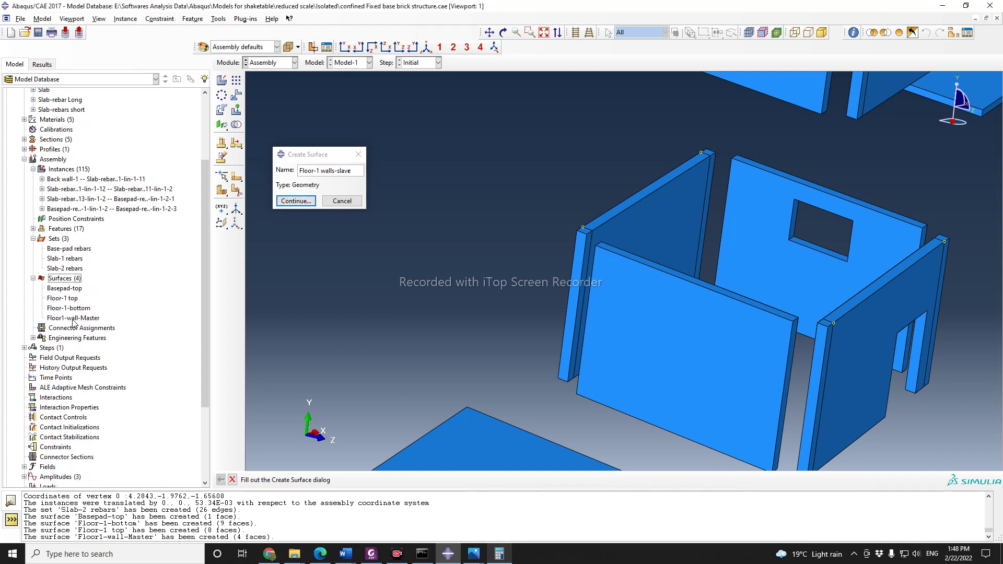
{"action": "left_click", "coordinate": [333, 171]}
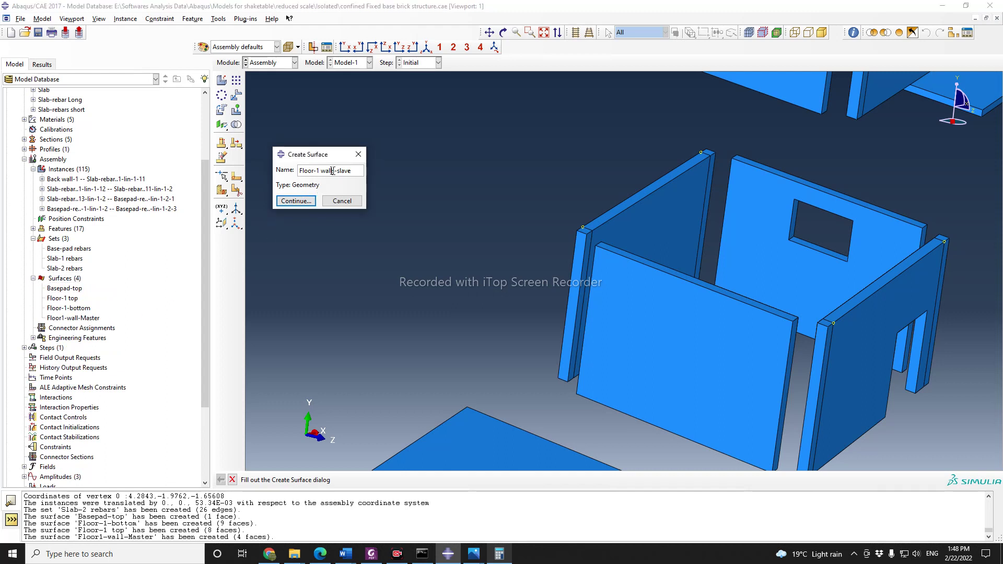
{"action": "key", "text": "BackSpace"}
{"action": "key", "text": "BackSpace"}
{"action": "type", "text": "-"}
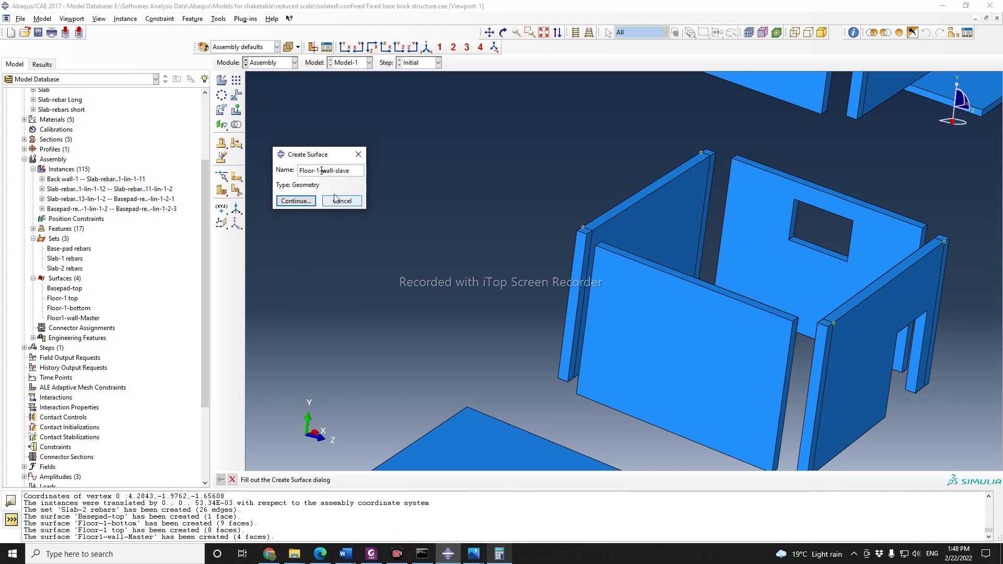
{"action": "key", "text": "BackSpace"}
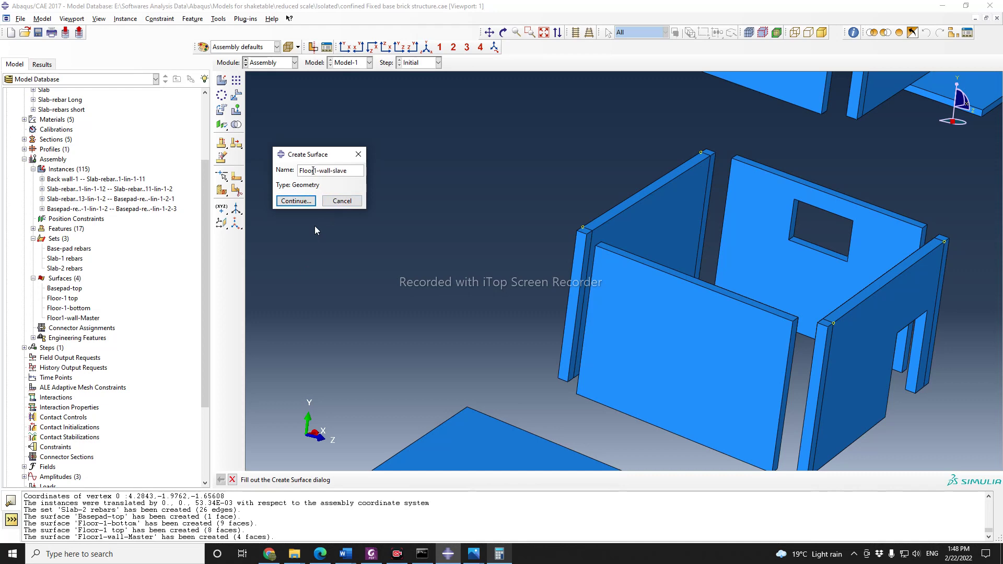
{"action": "left_click", "coordinate": [296, 201]}
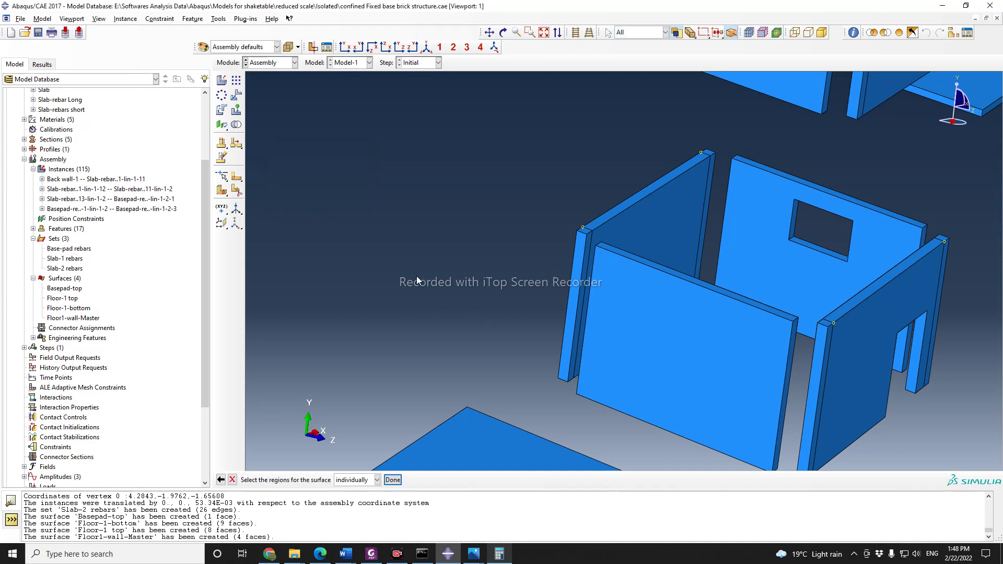
Step: Define Floor1-wall-slave from the four vertical end faces of the lower storey's two separate walls that face the corner columns
{"action": "scroll", "coordinate": [417, 277], "scroll_direction": "up", "scroll_amount": 2}
{"action": "scroll", "coordinate": [649, 391], "scroll_direction": "down", "scroll_amount": 2}
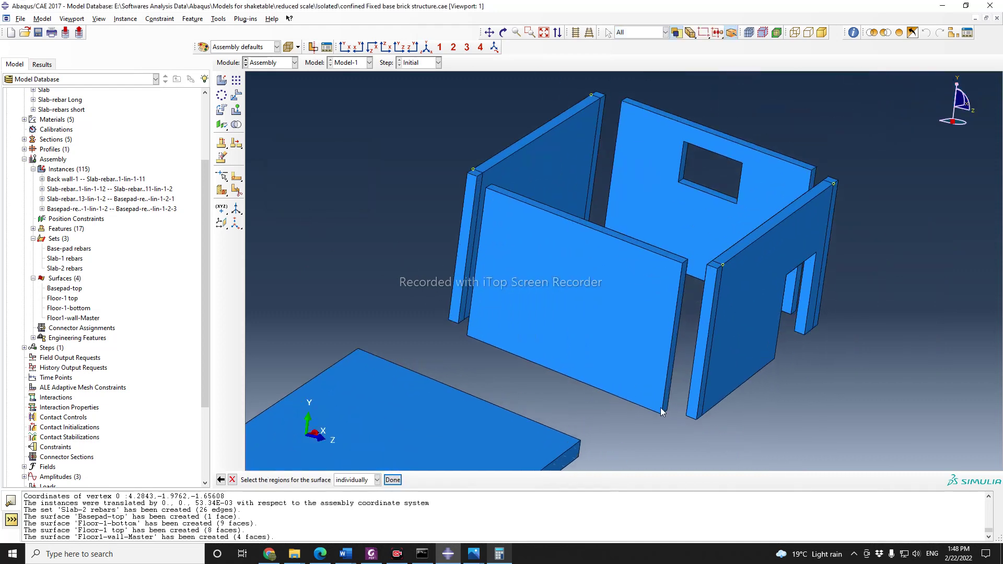
{"action": "left_click", "coordinate": [672, 365]}
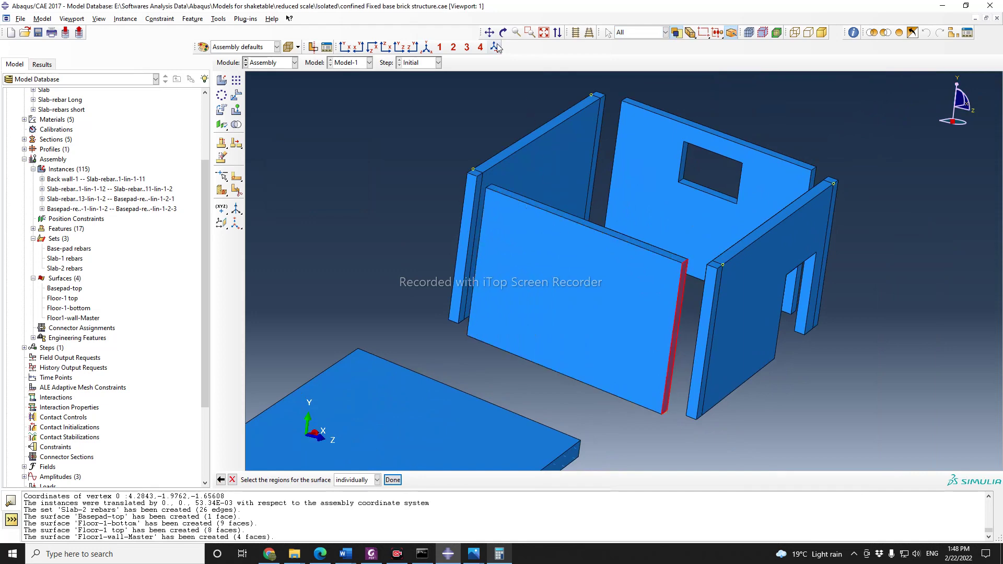
{"action": "scroll", "coordinate": [742, 170], "scroll_direction": "down", "scroll_amount": 2}
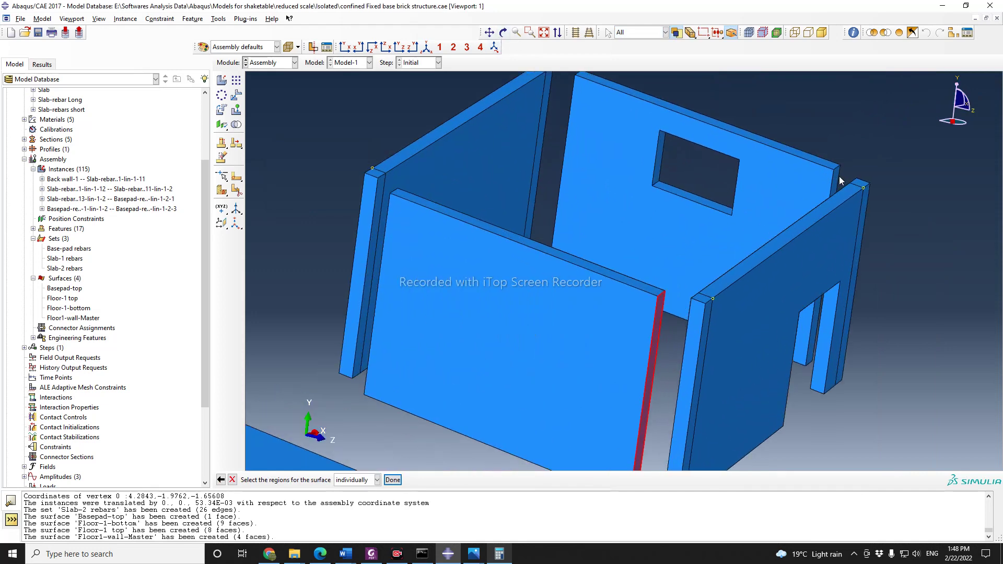
{"action": "left_click", "coordinate": [838, 180], "text": "shift"}
{"action": "scroll", "coordinate": [670, 199], "scroll_direction": "up", "scroll_amount": 2}
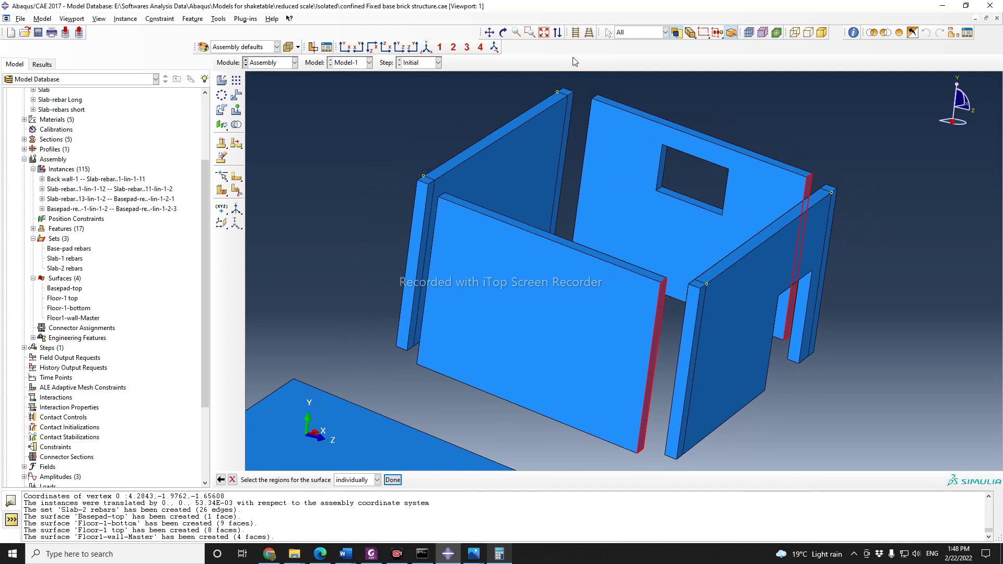
{"action": "left_click", "coordinate": [503, 33]}
{"action": "left_click_drag", "start_coordinate": [695, 287], "coordinate": [626, 328]}
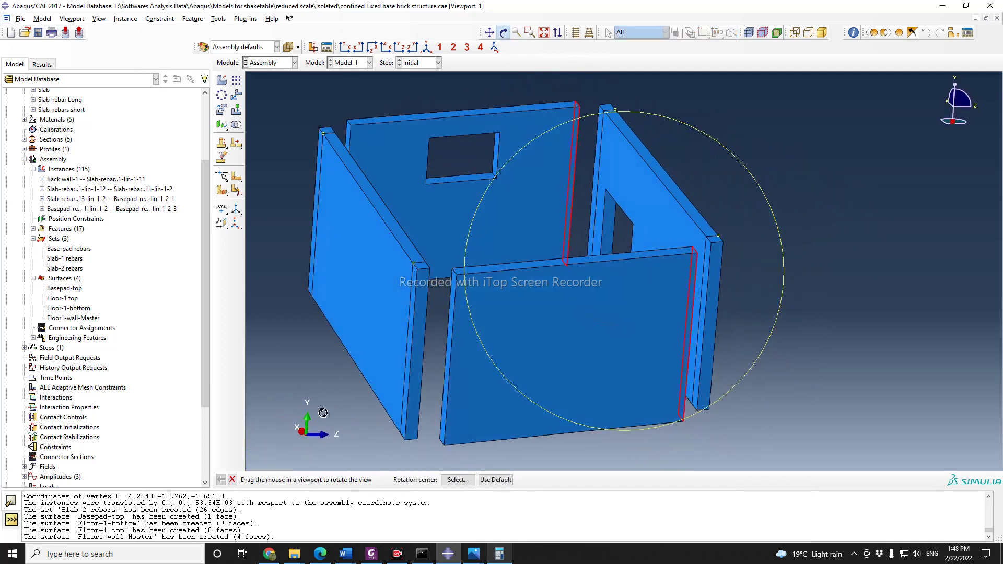
{"action": "left_click", "coordinate": [232, 480]}
{"action": "scroll", "coordinate": [293, 190], "scroll_direction": "down", "scroll_amount": 2}
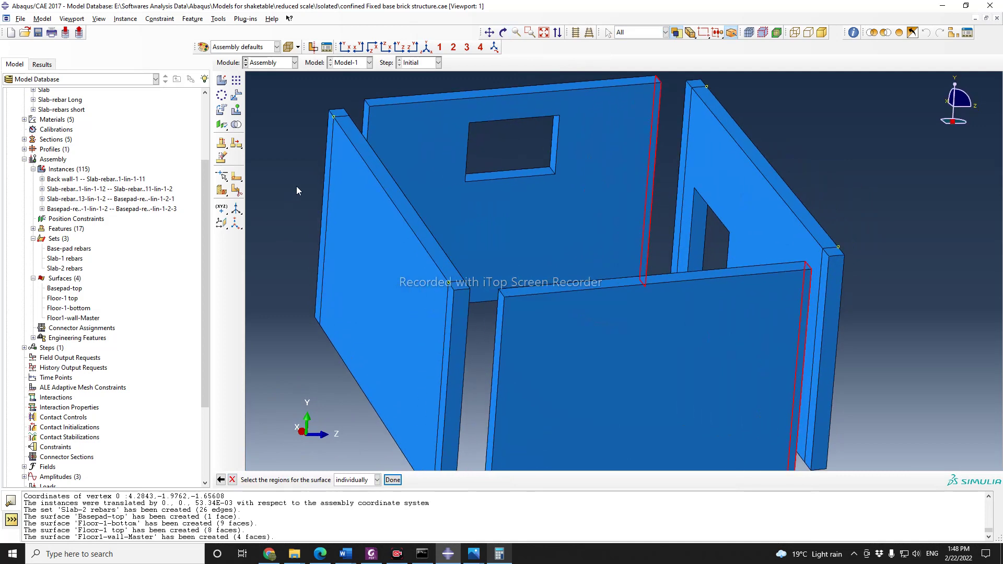
{"action": "left_click", "coordinate": [360, 132]}
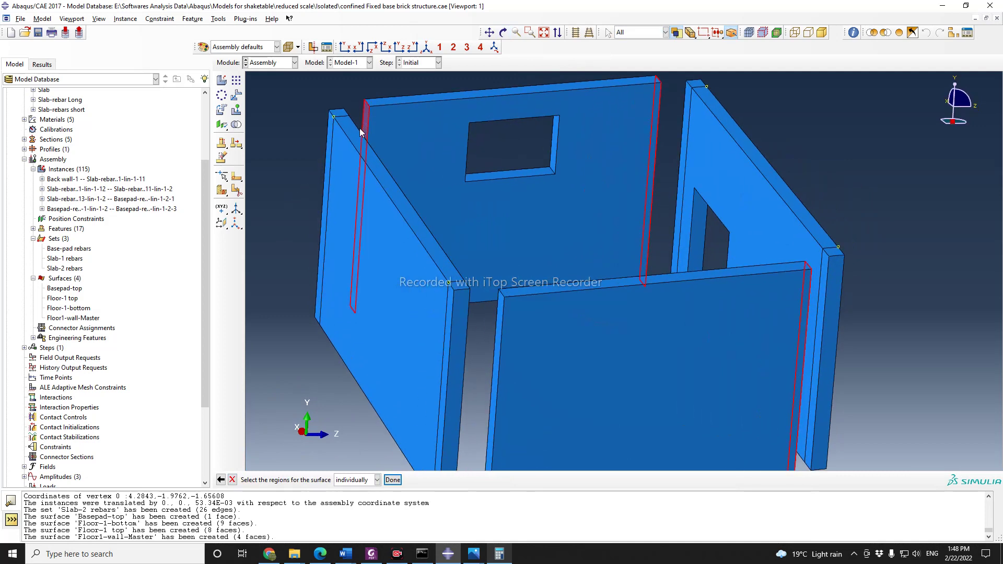
{"action": "left_click", "coordinate": [499, 326]}
{"action": "scroll", "coordinate": [480, 381], "scroll_direction": "up", "scroll_amount": 3}
{"action": "left_click", "coordinate": [392, 480]}
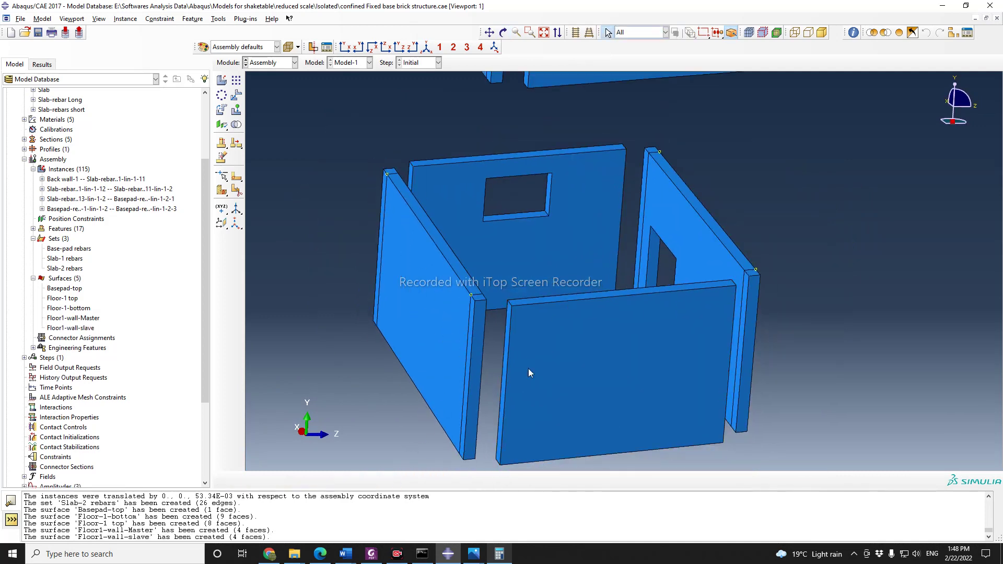
Step: Start a new assembly surface named Floor-2 bottom for the underside of the upper storey
{"action": "scroll", "coordinate": [575, 351], "scroll_direction": "up", "scroll_amount": 5}
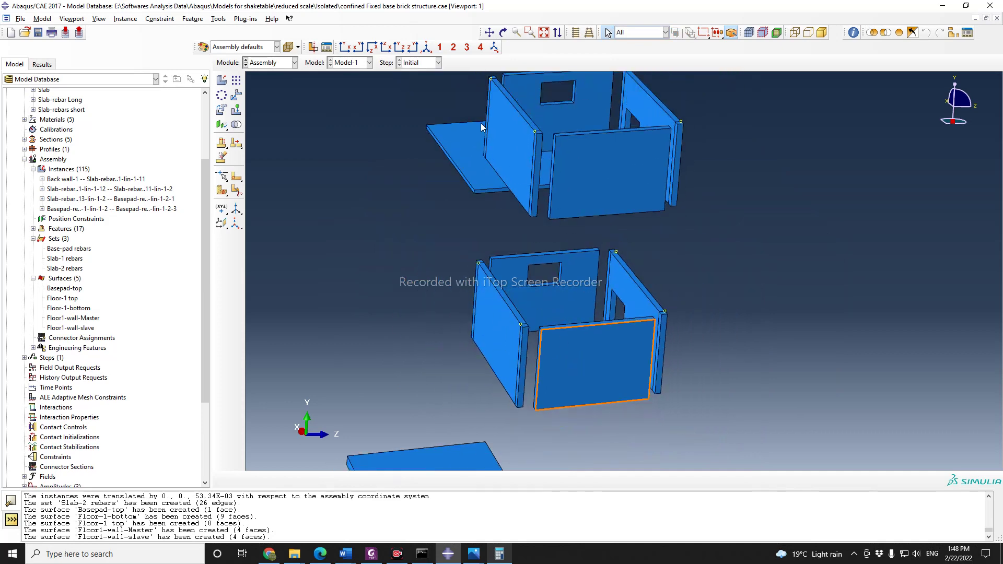
{"action": "left_click", "coordinate": [503, 33]}
{"action": "left_click_drag", "start_coordinate": [563, 198], "coordinate": [757, 170]}
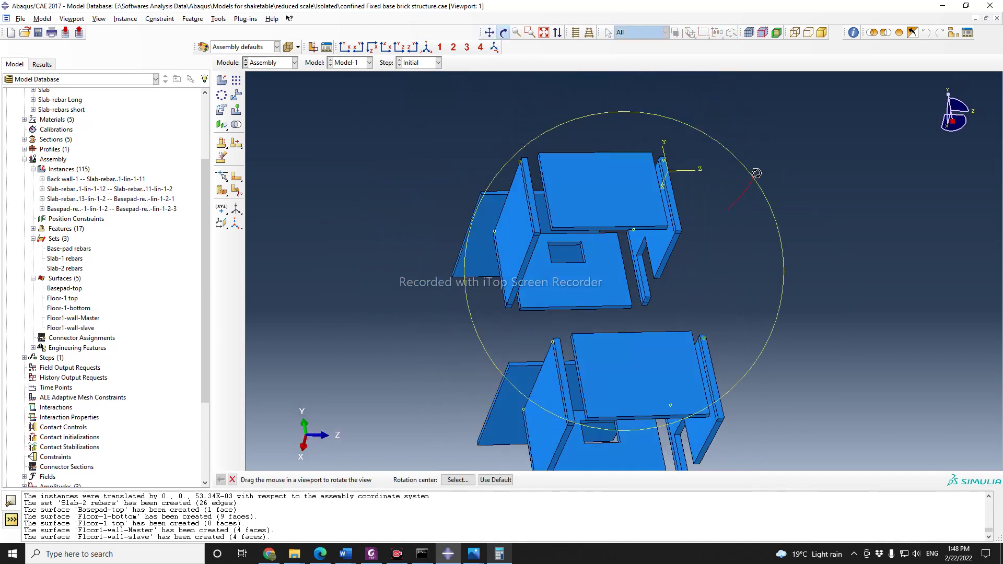
{"action": "left_click_drag", "start_coordinate": [680, 167], "coordinate": [525, 352]}
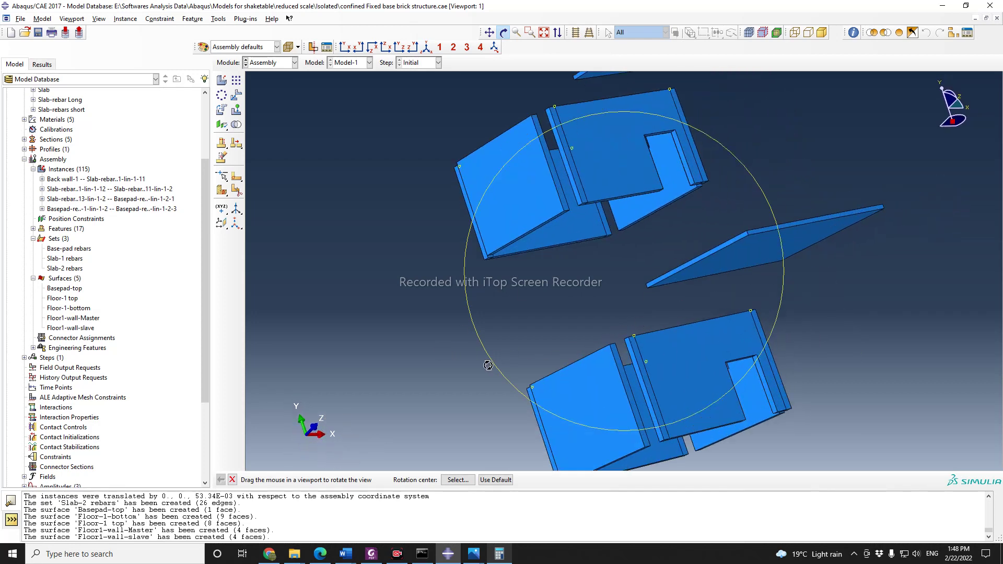
{"action": "left_click_drag", "start_coordinate": [787, 306], "coordinate": [630, 130]}
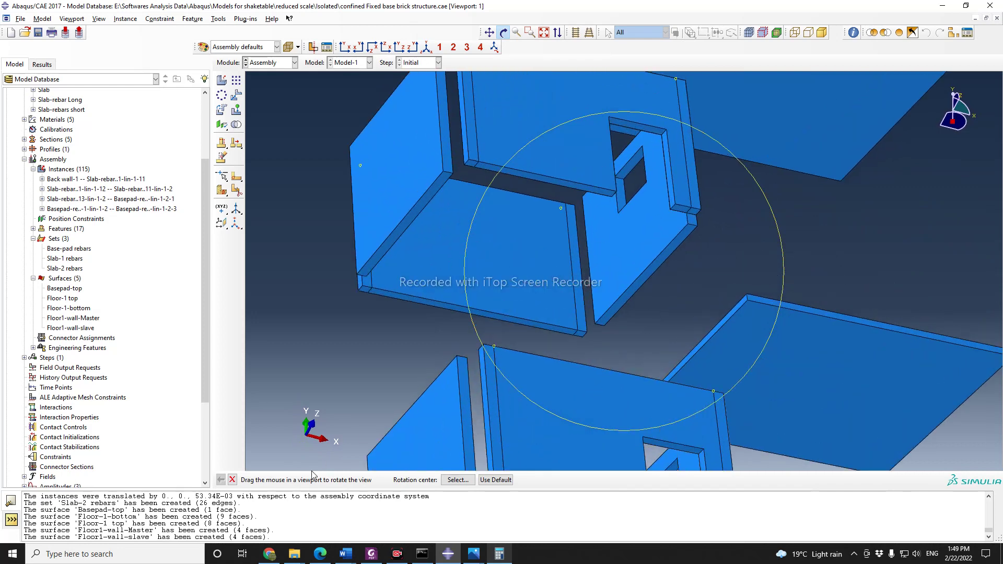
{"action": "left_click", "coordinate": [232, 480]}
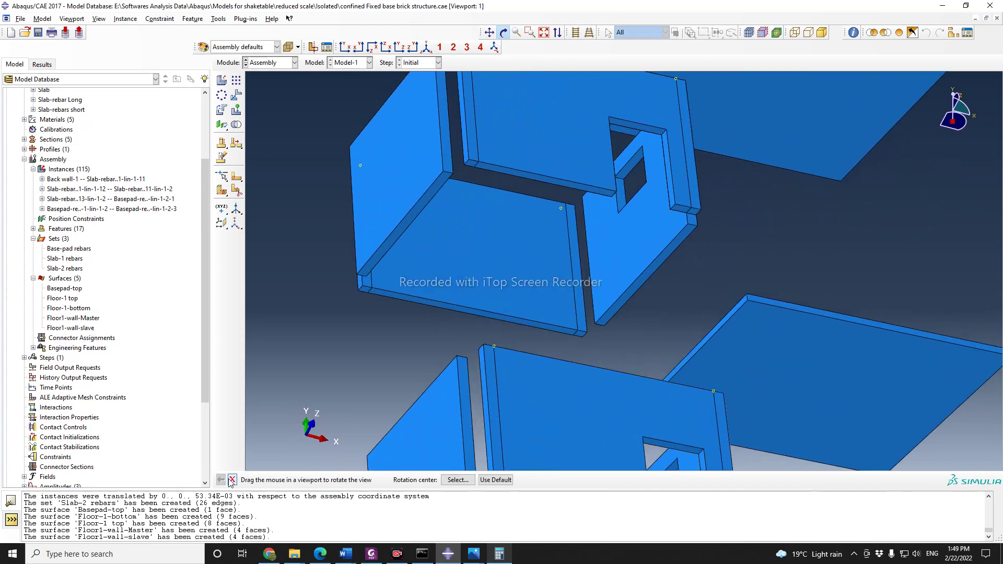
{"action": "double_click", "coordinate": [63, 278]}
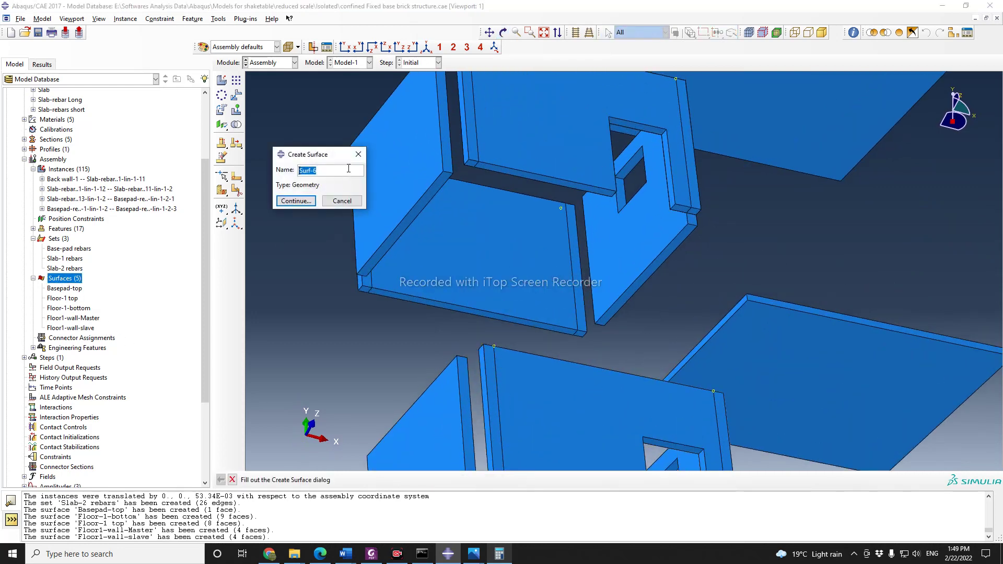
{"action": "type", "text": "Floor-2 top"}
{"action": "left_click", "coordinate": [295, 202]}
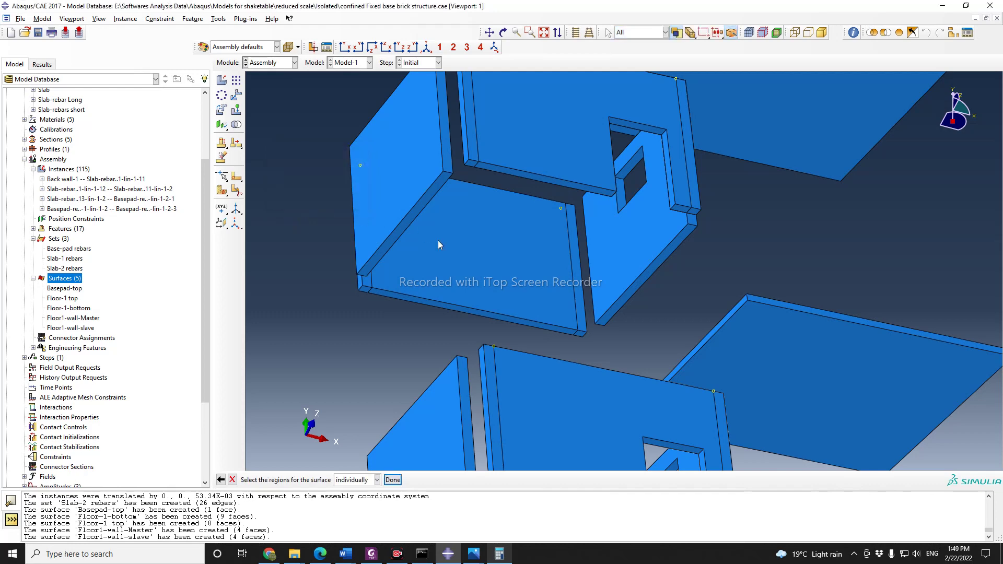
{"action": "scroll", "coordinate": [438, 240], "scroll_direction": "up", "scroll_amount": 2}
{"action": "left_click", "coordinate": [395, 219]}
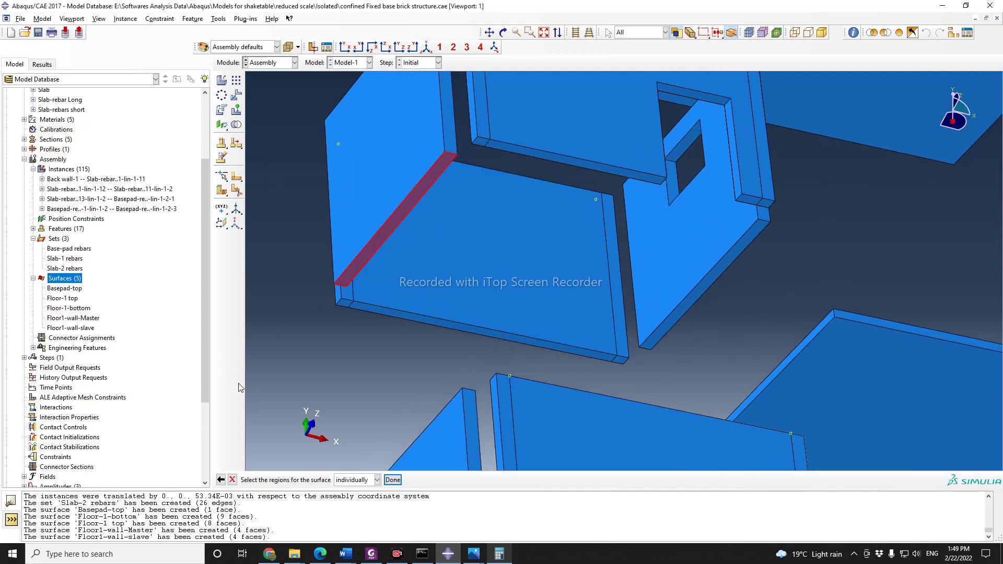
{"action": "left_click", "coordinate": [221, 480]}
{"action": "left_click", "coordinate": [336, 174]}
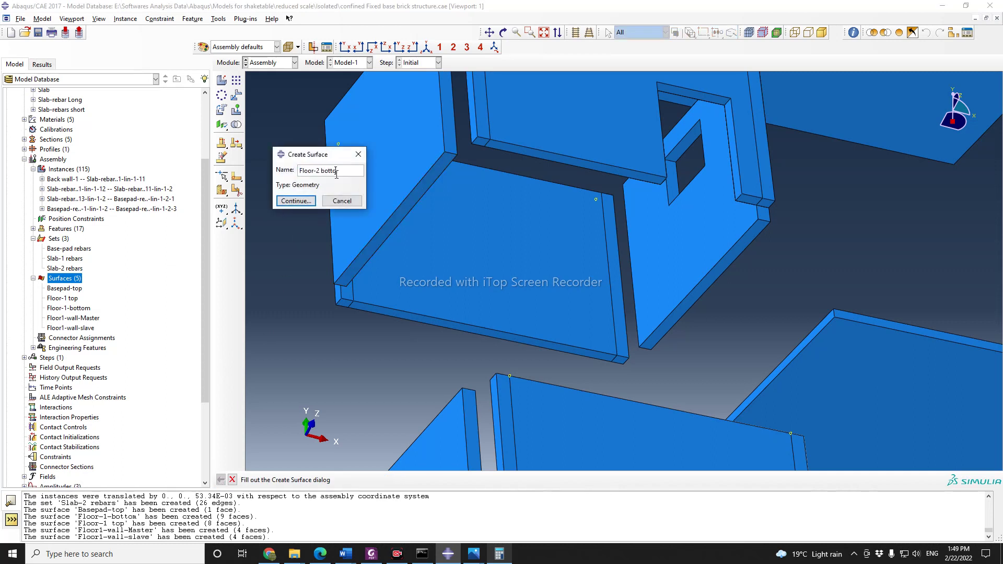
{"action": "type", "text": "bottom"}
{"action": "left_click", "coordinate": [296, 201]}
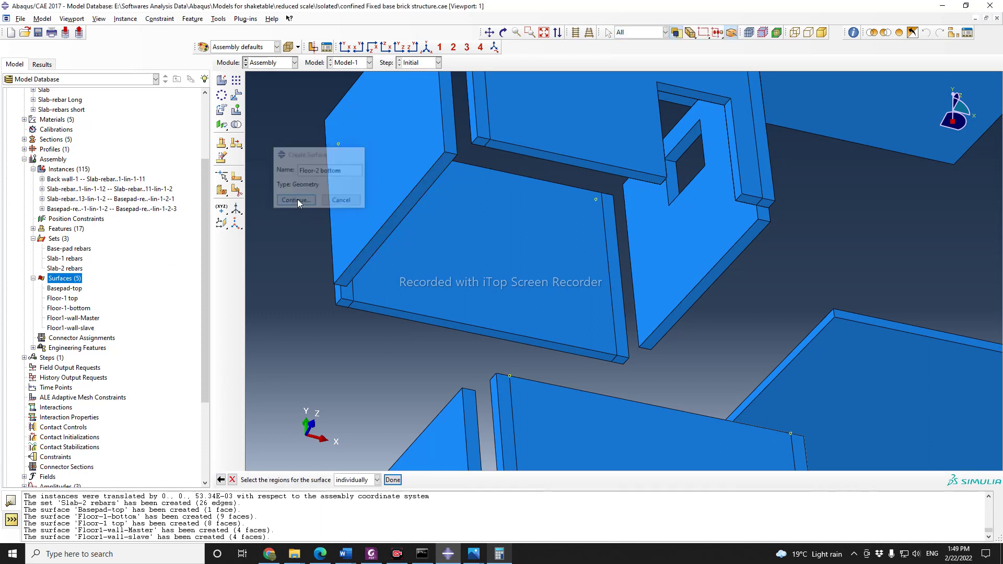
Step: Define Floor-2 bottom from all bottom faces of the upper storey's walls and corner columns, including both sides of the door opening
{"action": "left_click", "coordinate": [421, 196]}
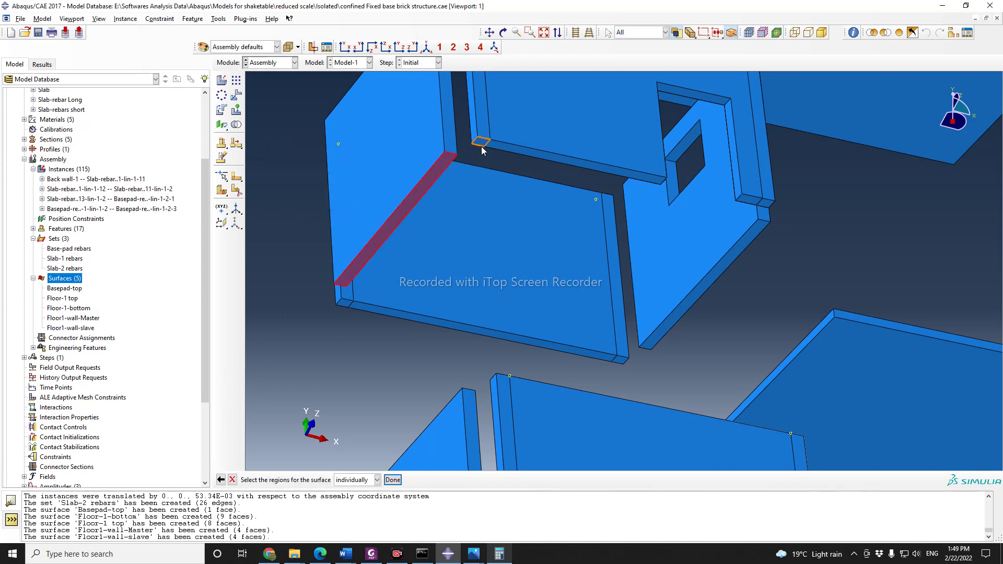
{"action": "left_click", "coordinate": [513, 150]}
{"action": "left_click", "coordinate": [754, 201]}
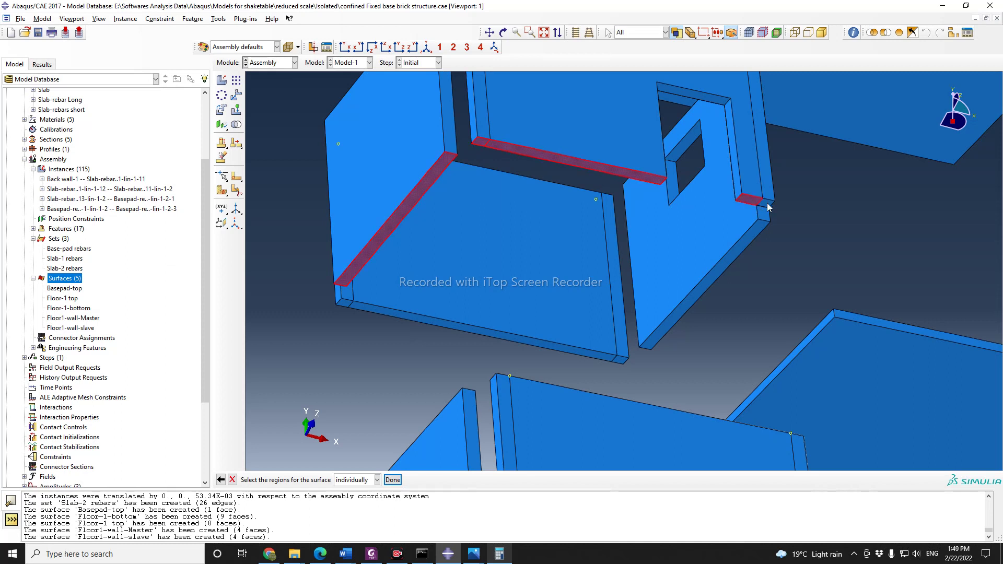
{"action": "left_click", "coordinate": [755, 234]}
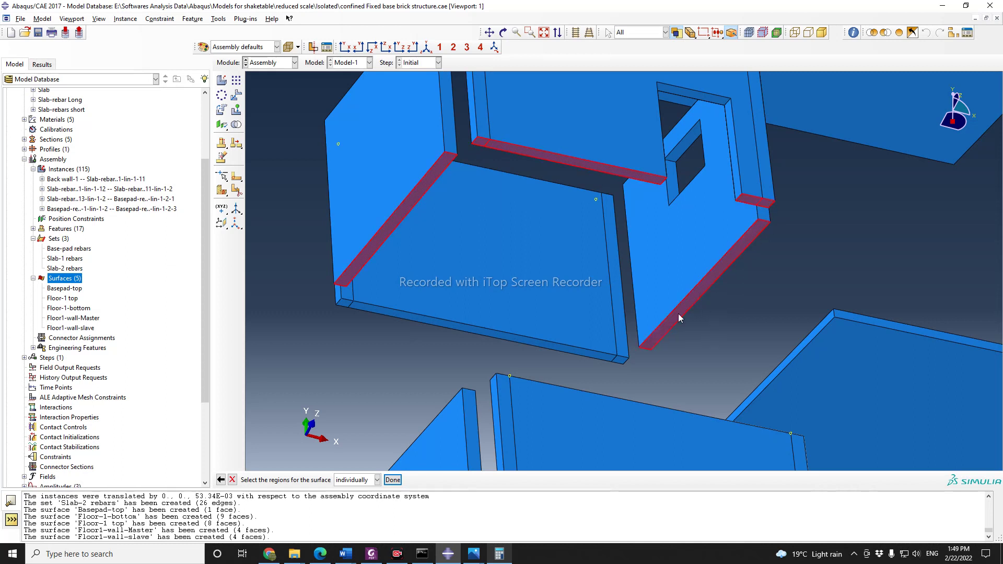
{"action": "left_click", "coordinate": [579, 355]}
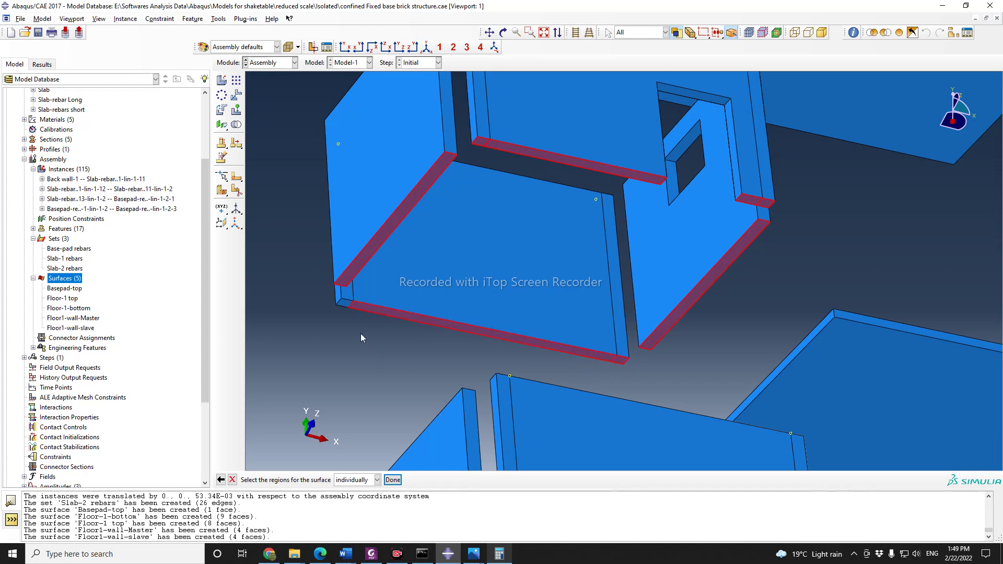
{"action": "left_click", "coordinate": [343, 305]}
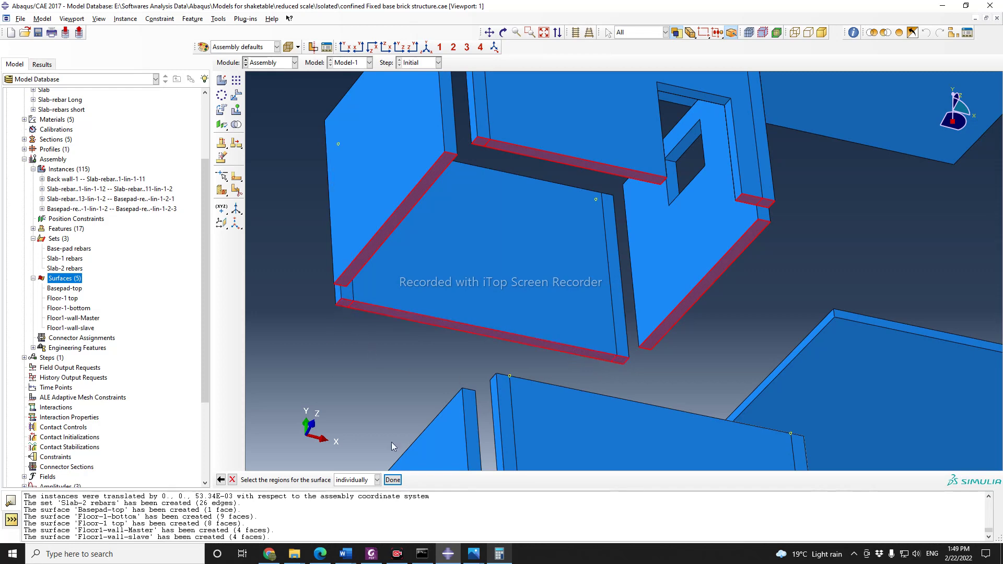
{"action": "left_click", "coordinate": [393, 479]}
Step: Create an assembly surface named Slab-1-bottom from the bottom face of the lower slab, between the two storeys
{"action": "scroll", "coordinate": [565, 308], "scroll_direction": "up", "scroll_amount": 5}
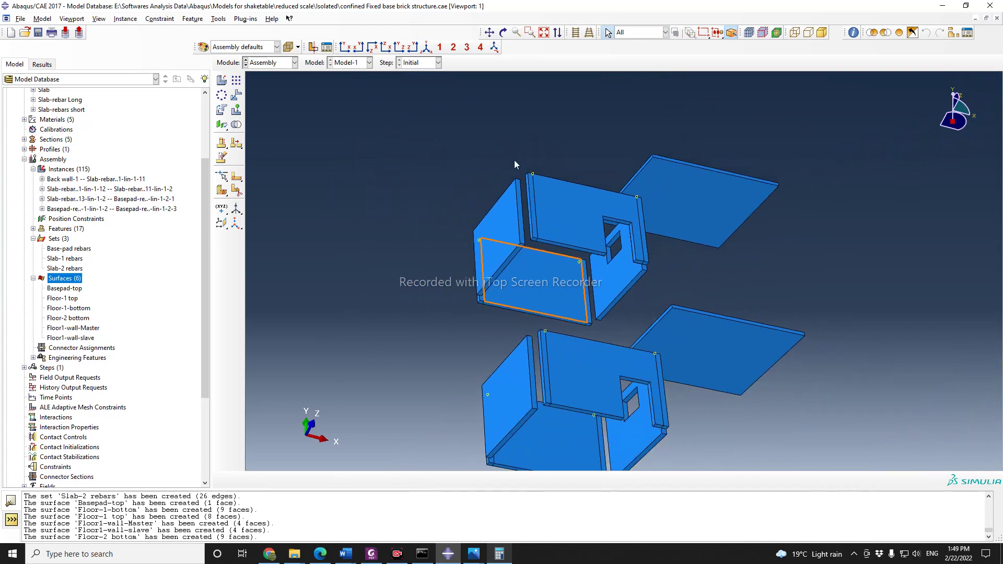
{"action": "left_click", "coordinate": [504, 32]}
{"action": "left_click_drag", "start_coordinate": [601, 275], "coordinate": [590, 327]}
{"action": "scroll", "coordinate": [746, 367], "scroll_direction": "down", "scroll_amount": 4}
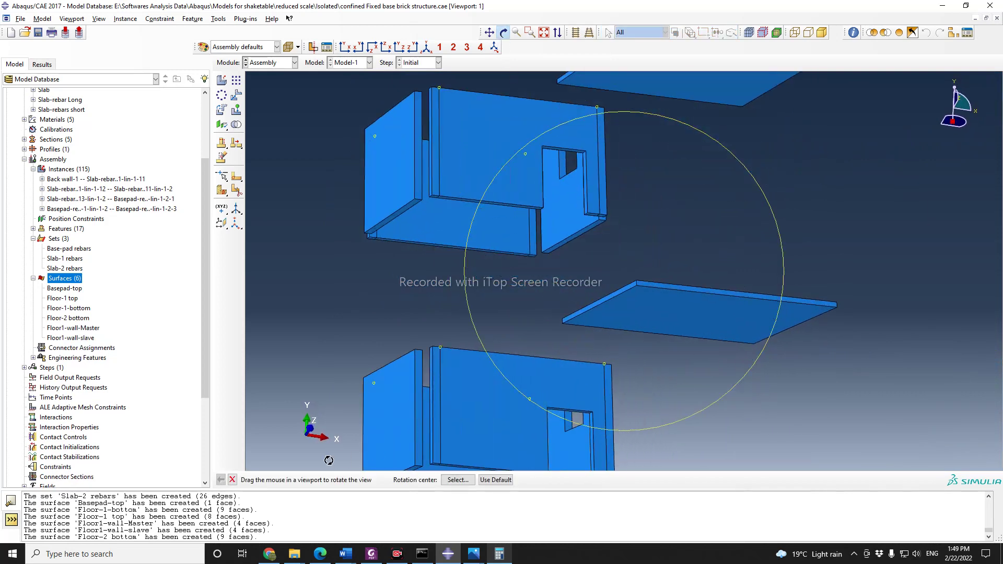
{"action": "left_click", "coordinate": [232, 480]}
{"action": "left_click", "coordinate": [53, 239]}
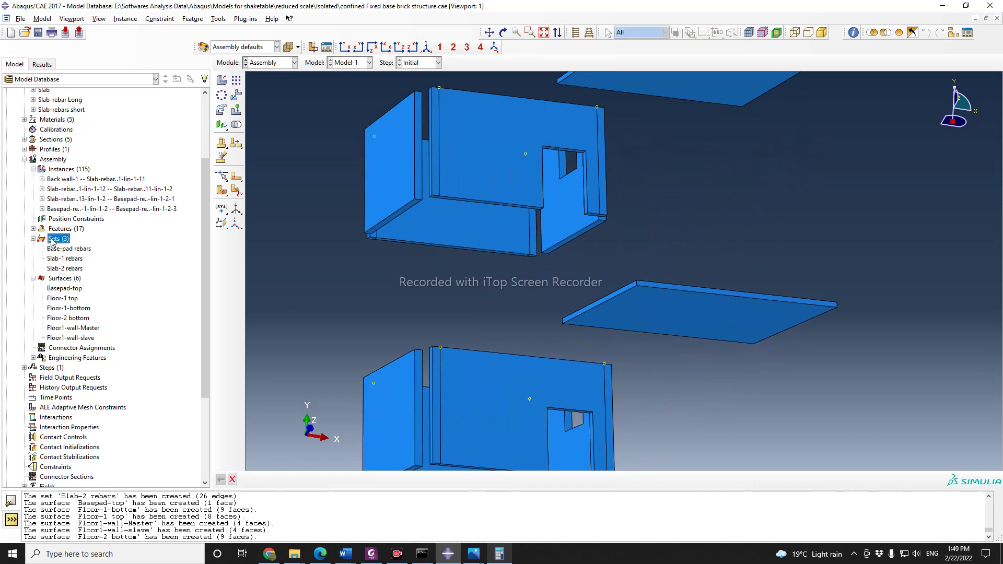
{"action": "double_click", "coordinate": [57, 278]}
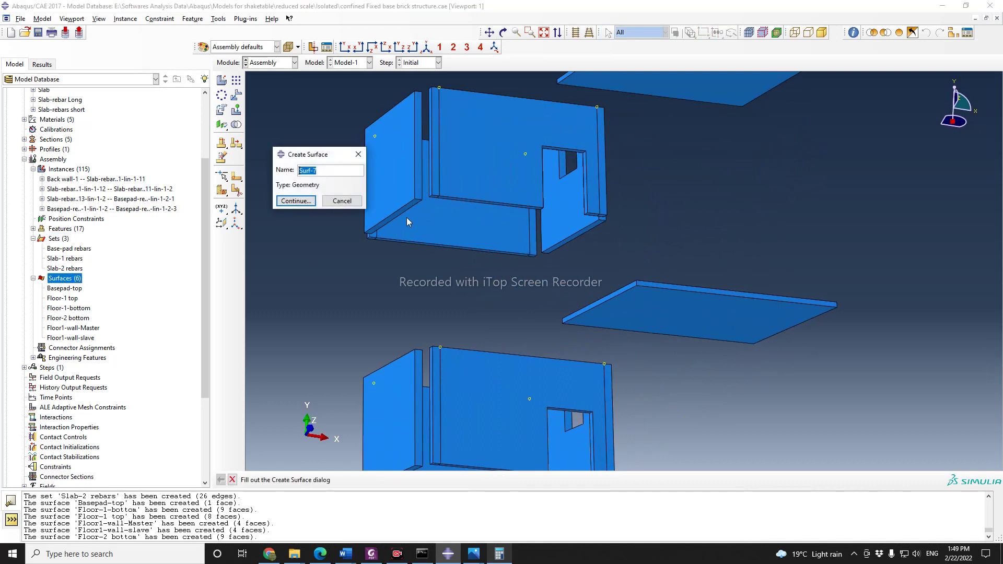
{"action": "type", "text": "Slab-1-bottom"}
{"action": "left_click", "coordinate": [295, 201]}
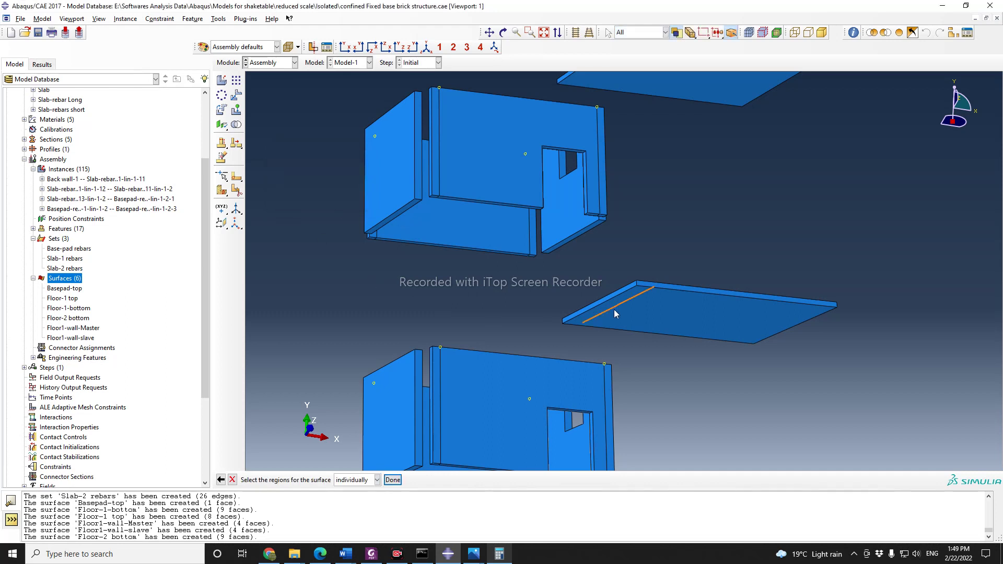
{"action": "left_click", "coordinate": [680, 322]}
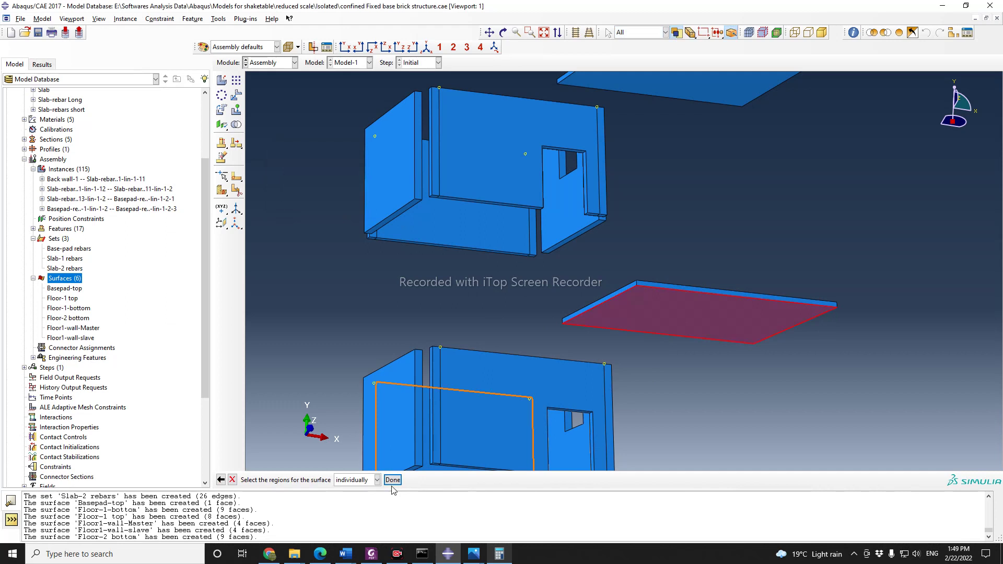
{"action": "left_click", "coordinate": [393, 480]}
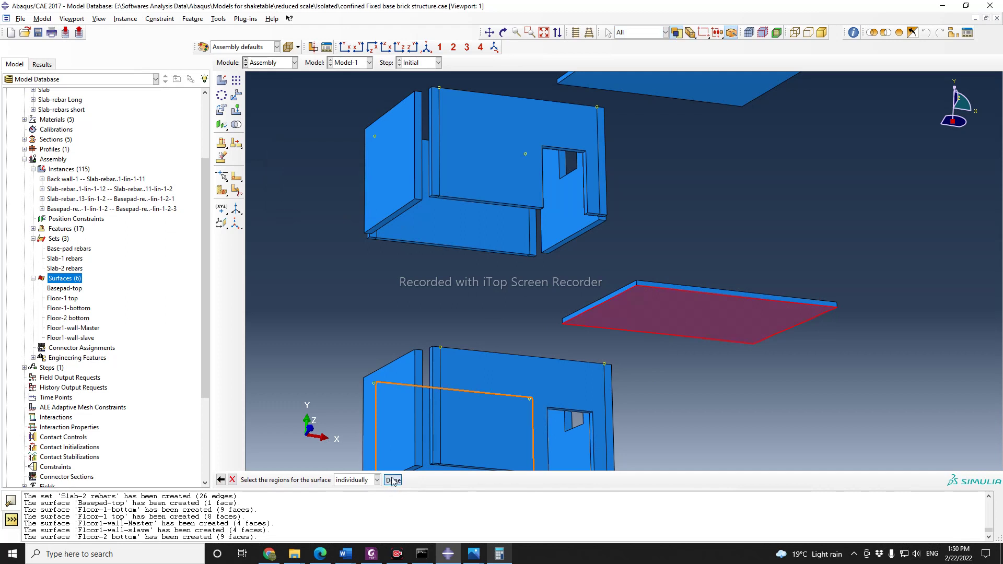
Step: Create an assembly surface named Slab-1-top from the top face of the lower slab
{"action": "left_click", "coordinate": [503, 34]}
{"action": "left_click_drag", "start_coordinate": [631, 286], "coordinate": [651, 363]}
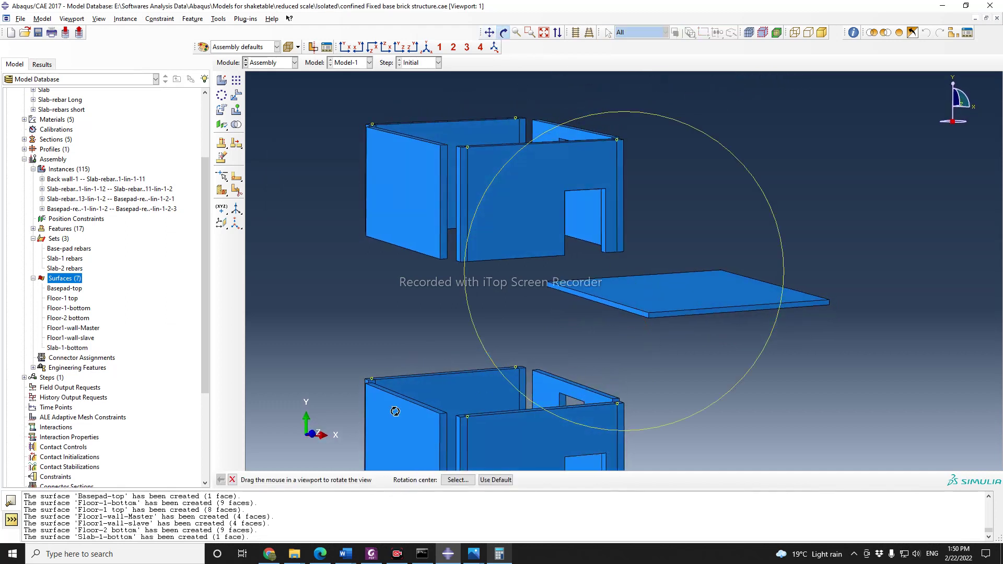
{"action": "left_click", "coordinate": [232, 480]}
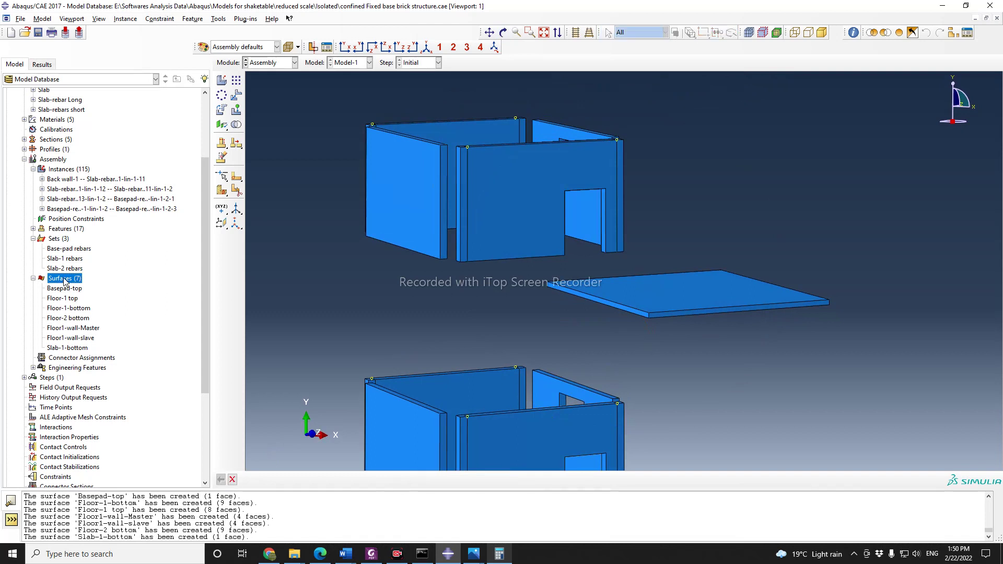
{"action": "double_click", "coordinate": [65, 280]}
{"action": "type", "text": "Slab"}
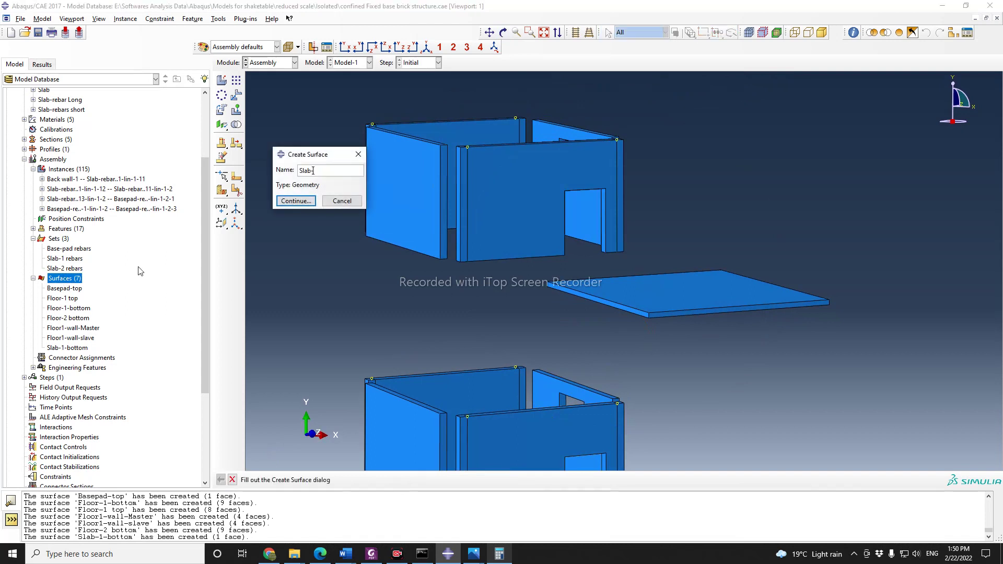
{"action": "type", "text": "-1-top"}
{"action": "left_click", "coordinate": [298, 201]}
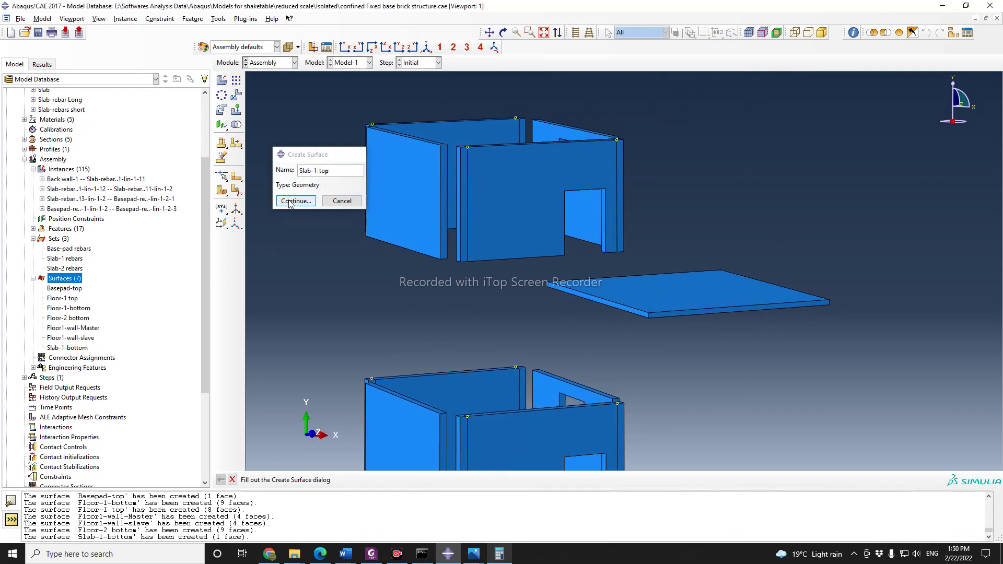
{"action": "left_click", "coordinate": [668, 290]}
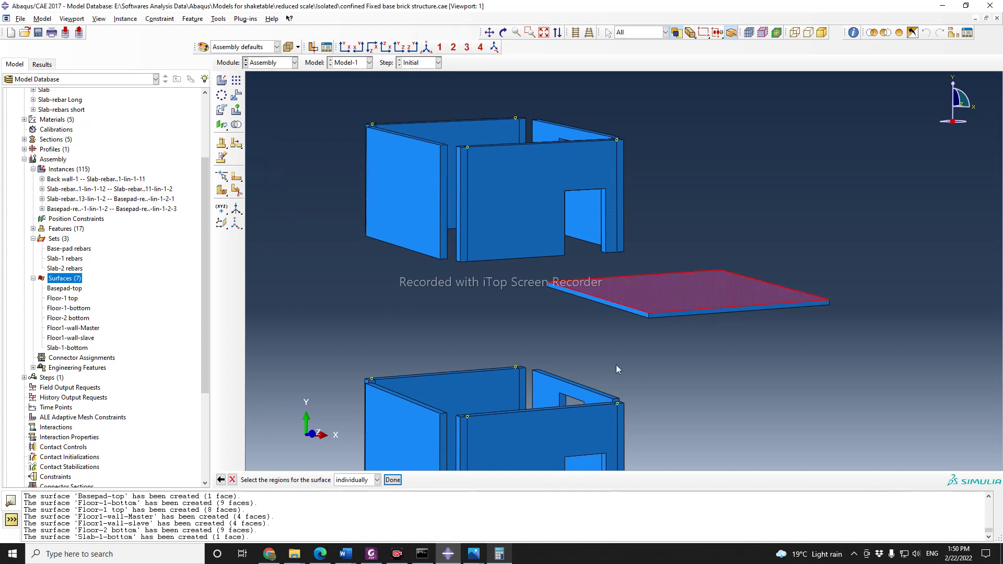
{"action": "left_click", "coordinate": [393, 480]}
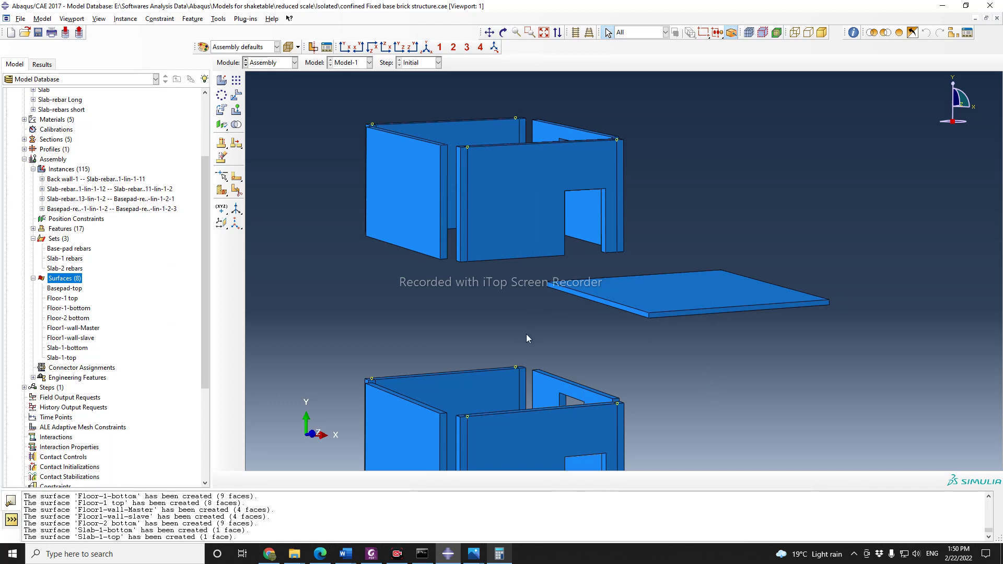
Step: Start a new assembly surface named Floor-2-top for the upper side of the upper storey
{"action": "scroll", "coordinate": [525, 336], "scroll_direction": "up", "scroll_amount": 2}
{"action": "scroll", "coordinate": [487, 131], "scroll_direction": "down", "scroll_amount": 5}
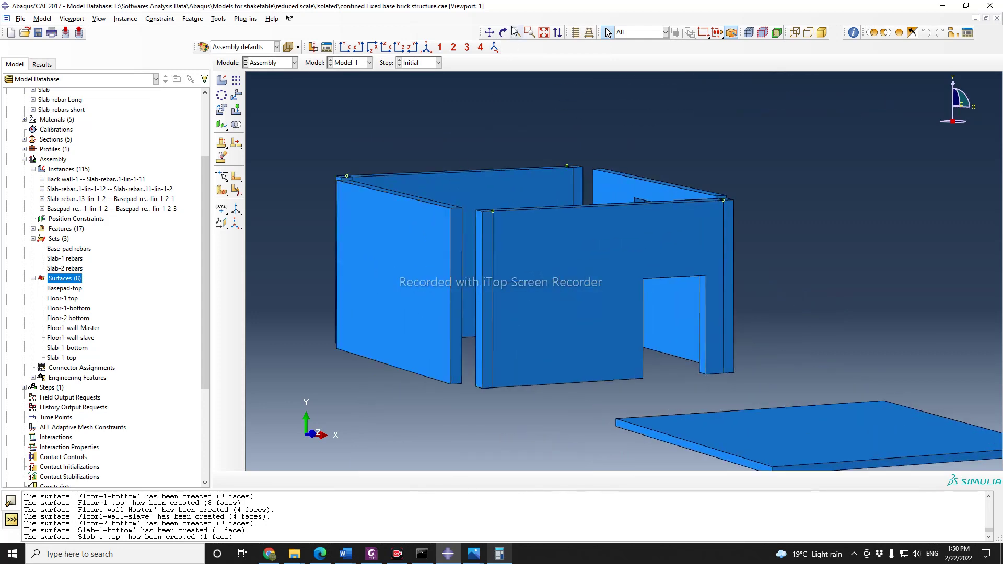
{"action": "left_click", "coordinate": [504, 32]}
{"action": "left_click_drag", "start_coordinate": [550, 248], "coordinate": [568, 274]}
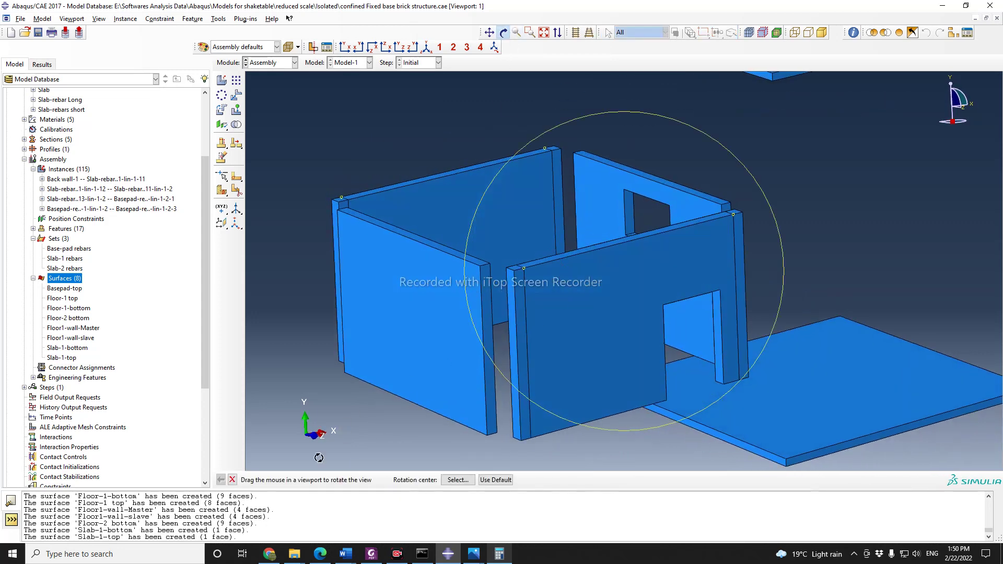
{"action": "left_click", "coordinate": [232, 480]}
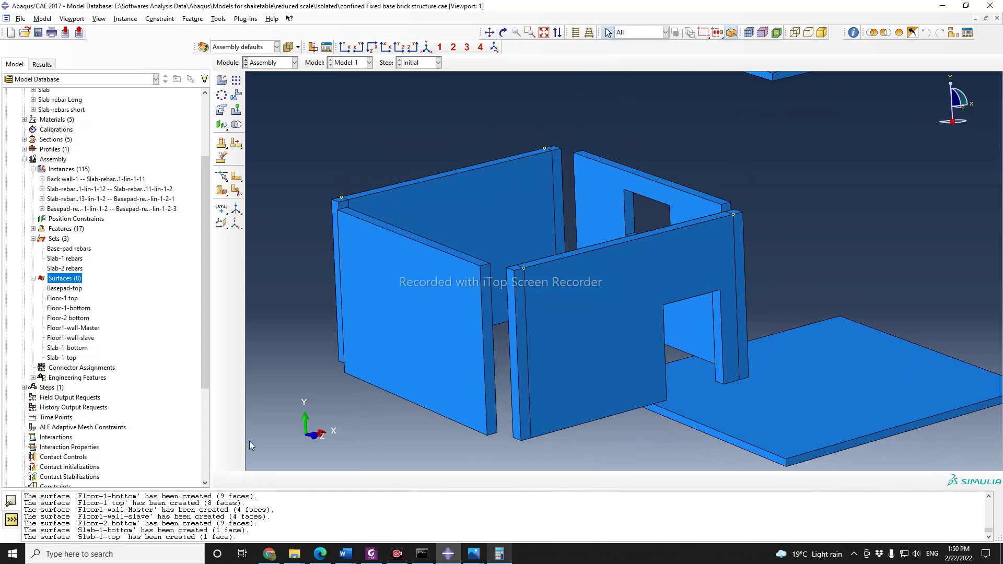
{"action": "double_click", "coordinate": [63, 278]}
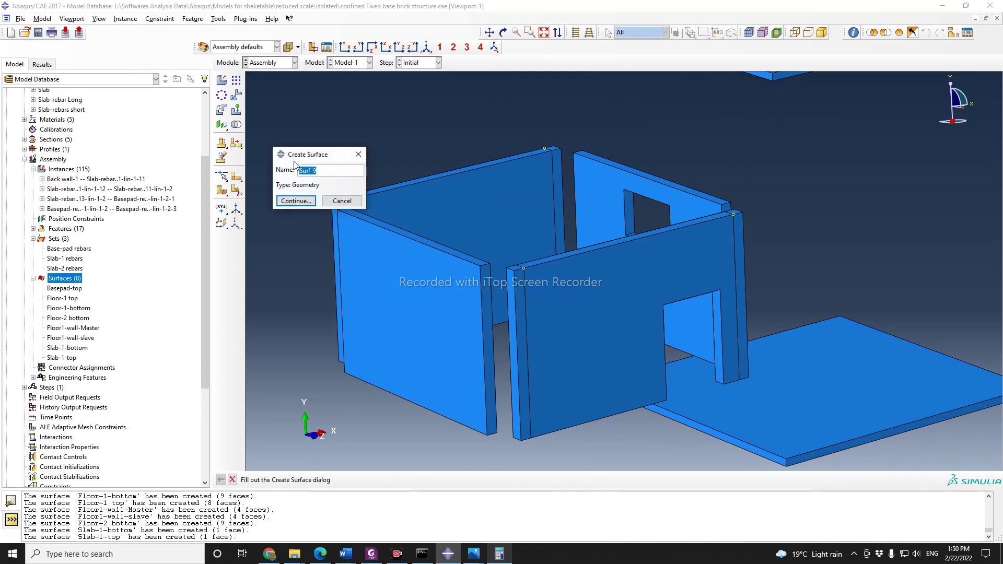
{"action": "type", "text": "Floor2-top-"}
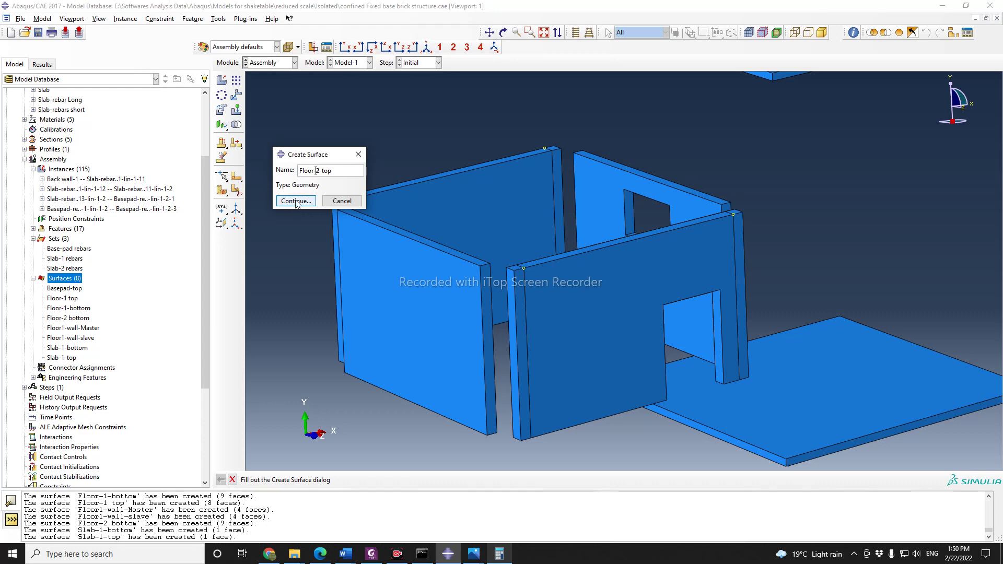
{"action": "left_click", "coordinate": [295, 201]}
Step: Define Floor-2-top from all top faces of the upper storey's four walls and corner columns
{"action": "scroll", "coordinate": [362, 253], "scroll_direction": "up", "scroll_amount": 4}
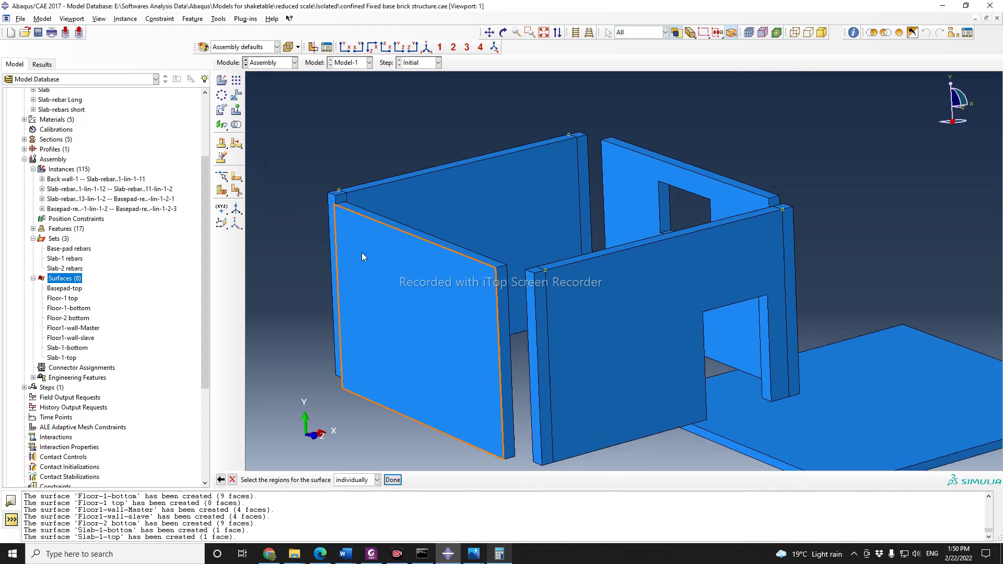
{"action": "left_click", "coordinate": [388, 215]}
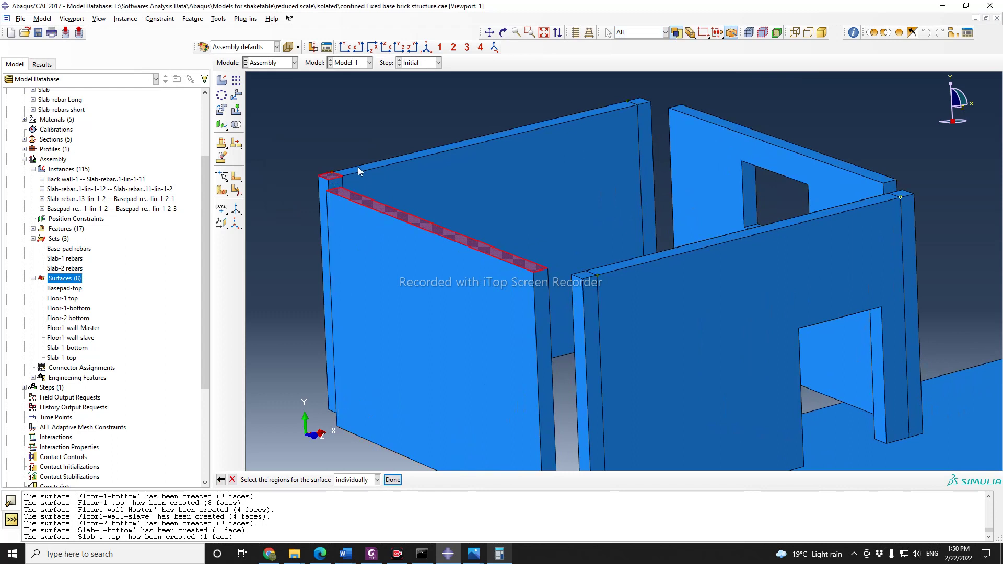
{"action": "left_click", "coordinate": [361, 170], "text": "shift"}
{"action": "left_click", "coordinate": [641, 101], "text": "shift"}
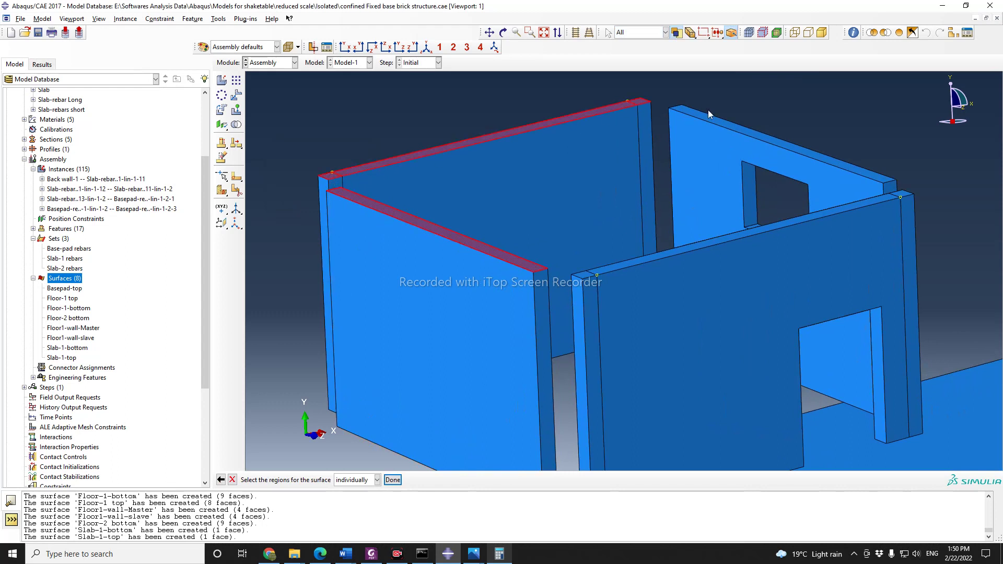
{"action": "left_click", "coordinate": [876, 179], "text": "shift"}
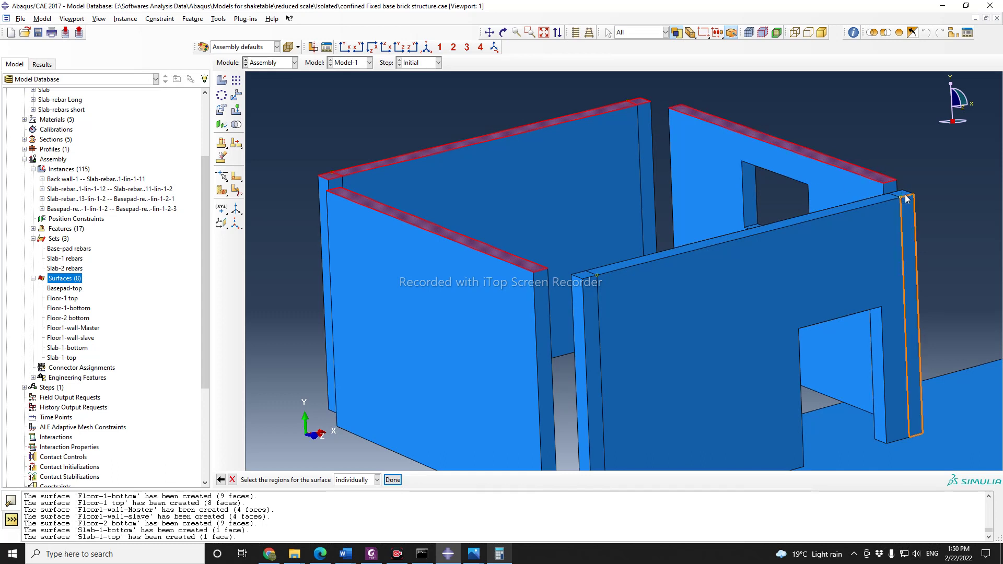
{"action": "left_click", "coordinate": [901, 195], "text": "shift"}
{"action": "left_click", "coordinate": [747, 235], "text": "shift"}
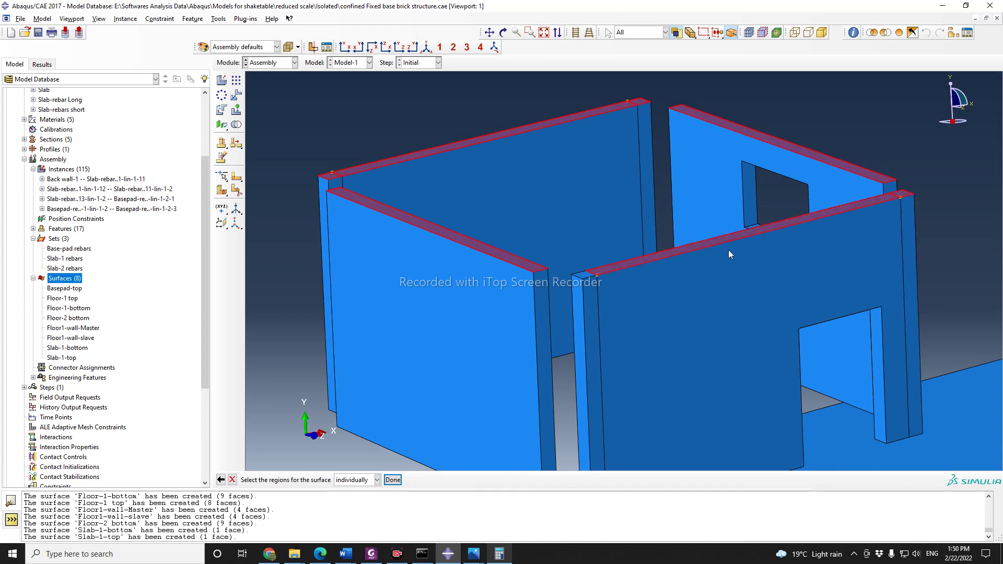
{"action": "left_click", "coordinate": [584, 275], "text": "shift"}
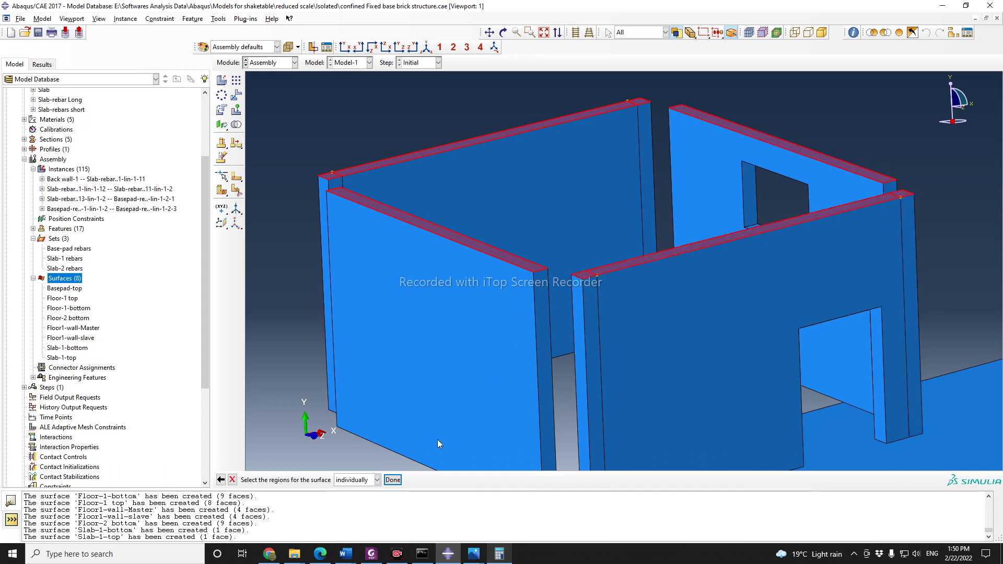
{"action": "left_click", "coordinate": [393, 480]}
Step: Create an assembly surface named Slab-2-bottom from the bottom face of the uppermost slab
{"action": "scroll", "coordinate": [431, 312], "scroll_direction": "down", "scroll_amount": 5}
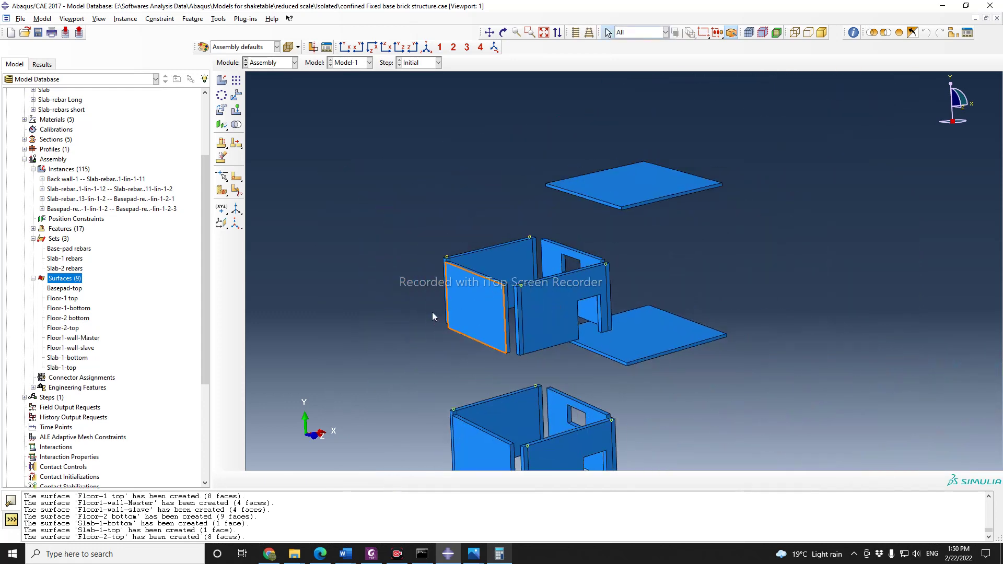
{"action": "left_click", "coordinate": [504, 32]}
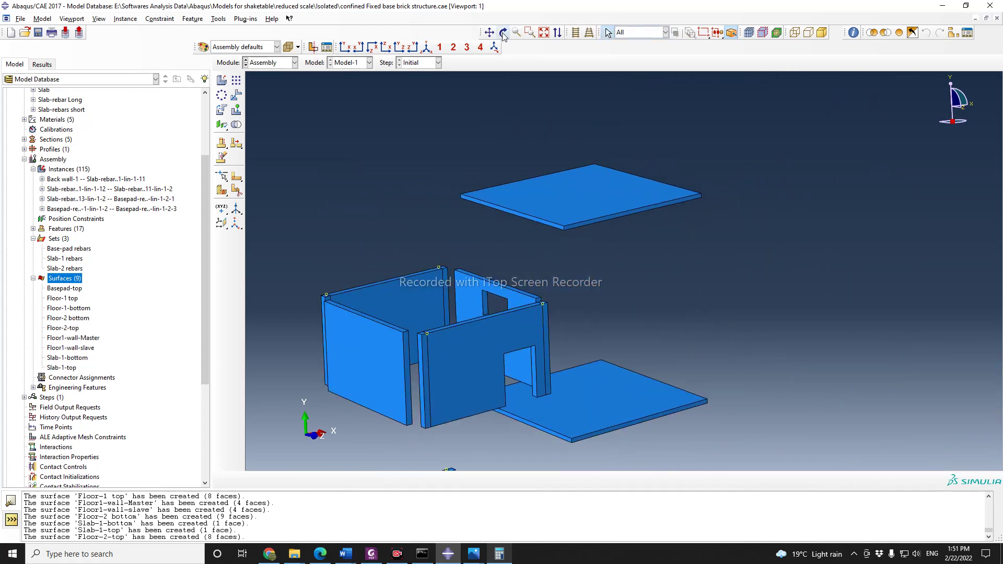
{"action": "left_click_drag", "start_coordinate": [594, 251], "coordinate": [581, 183]}
{"action": "left_click", "coordinate": [232, 480]}
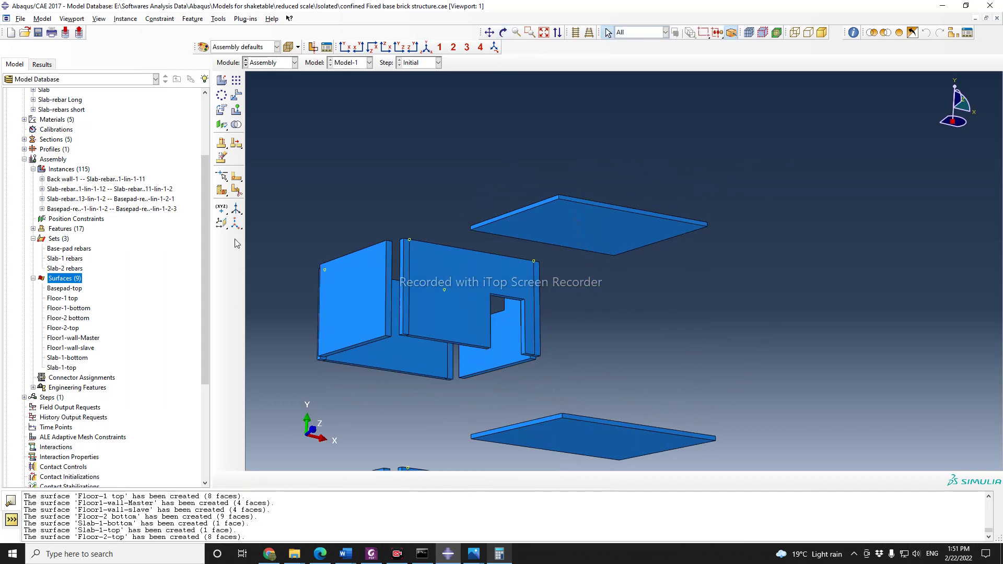
{"action": "double_click", "coordinate": [64, 278]}
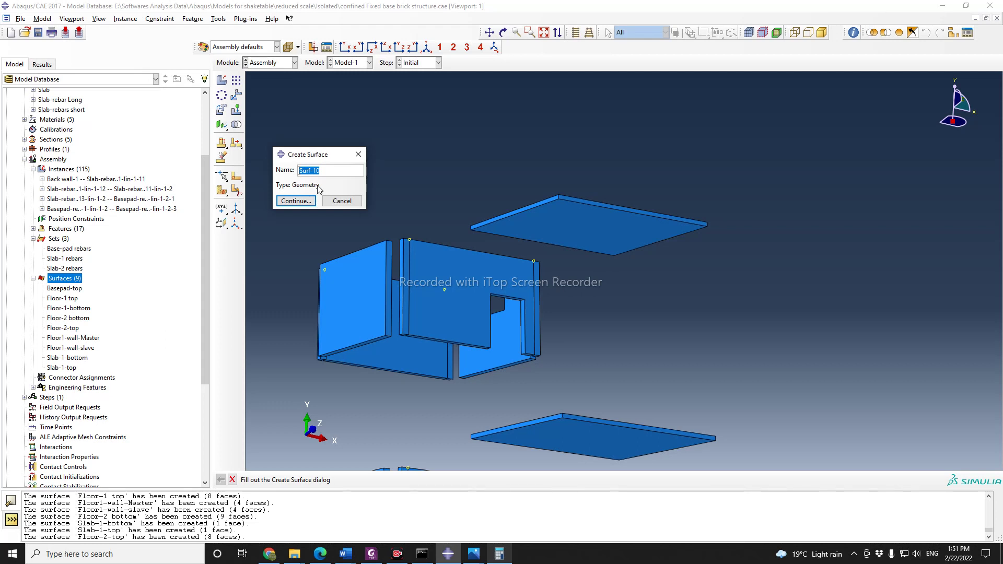
{"action": "type", "text": "Slab-2-bottom"}
{"action": "left_click", "coordinate": [292, 201]}
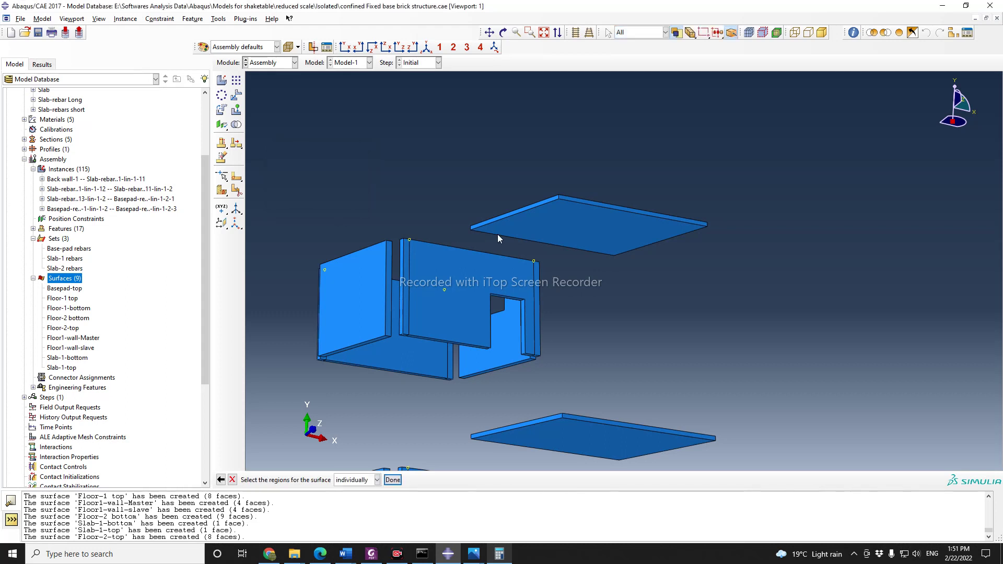
{"action": "left_click", "coordinate": [582, 226]}
{"action": "left_click", "coordinate": [393, 481]}
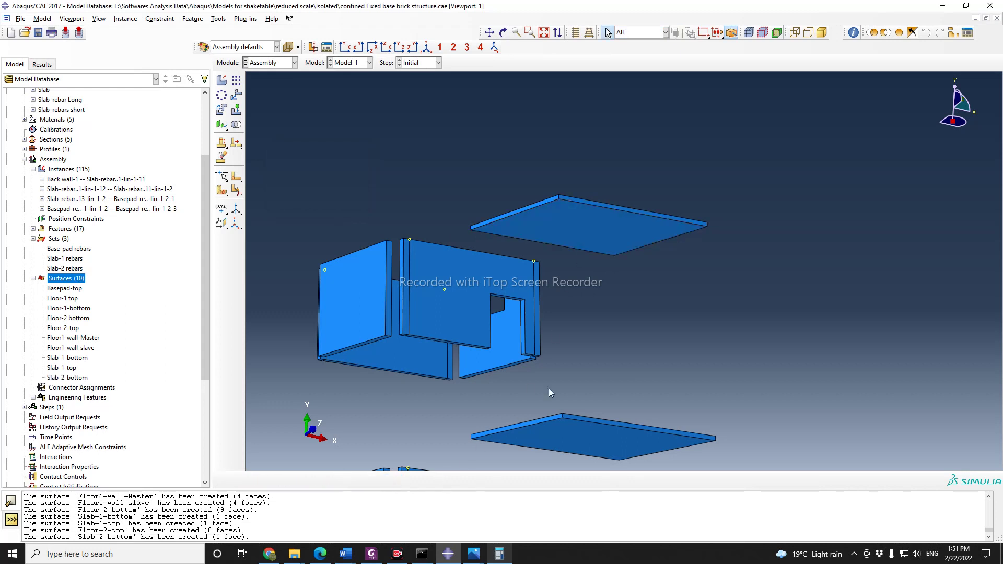
Step: Collapse the assembly's list of defined surfaces in the model tree
{"action": "scroll", "coordinate": [628, 336], "scroll_direction": "down", "scroll_amount": 3}
{"action": "left_click", "coordinate": [504, 32]}
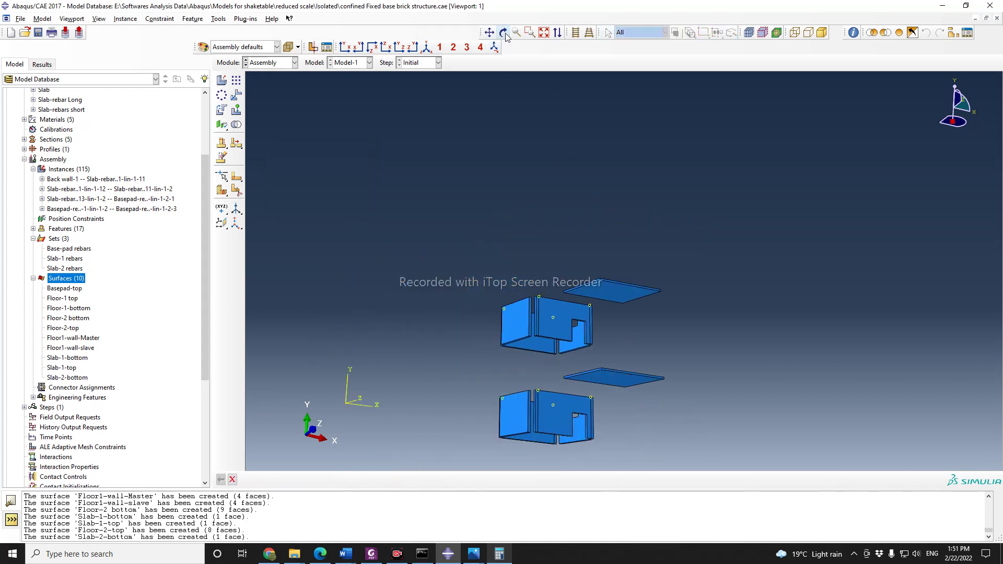
{"action": "left_click_drag", "start_coordinate": [588, 308], "coordinate": [595, 360]}
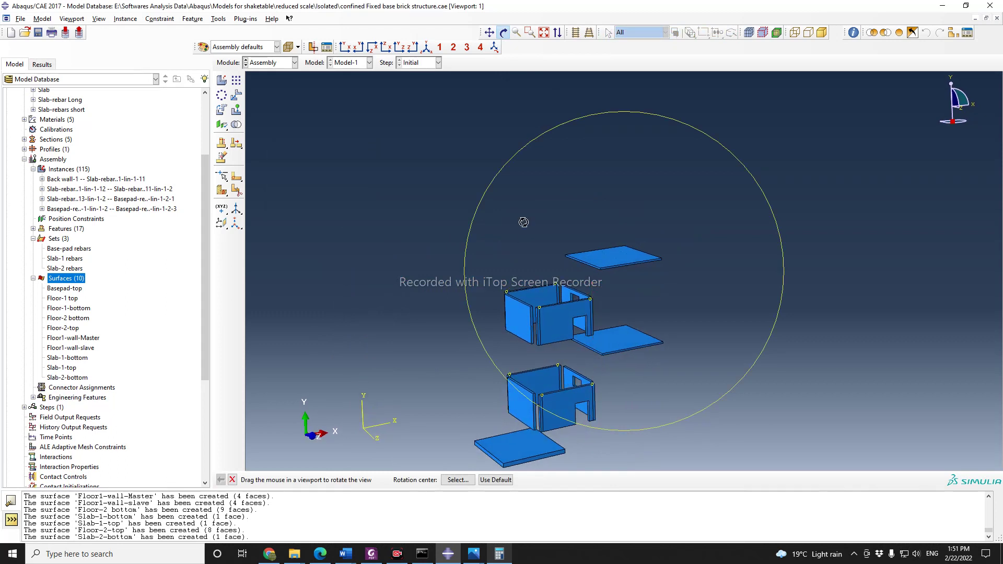
{"action": "left_click_drag", "start_coordinate": [524, 222], "coordinate": [557, 379]}
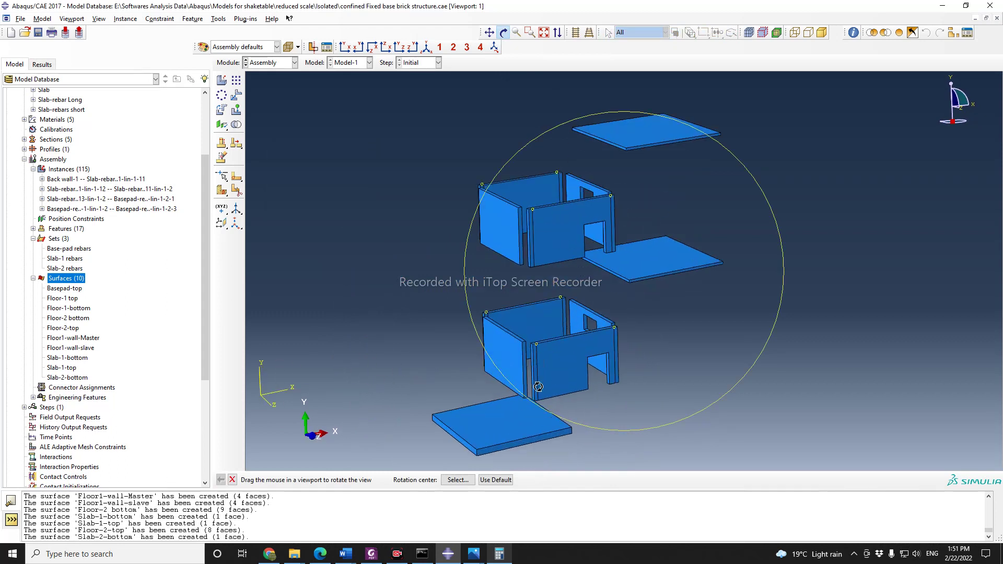
{"action": "left_click", "coordinate": [232, 480]}
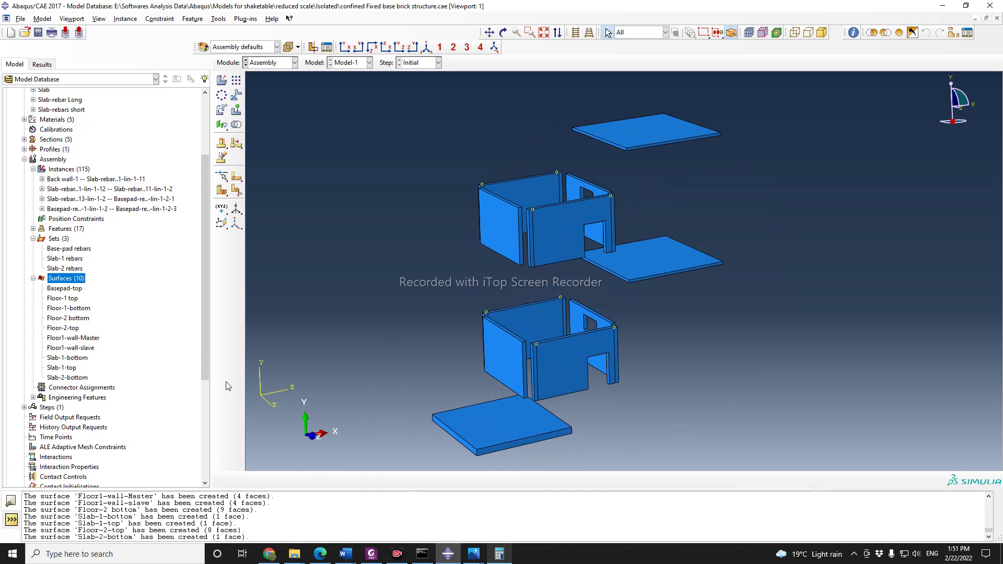
{"action": "left_click", "coordinate": [33, 279]}
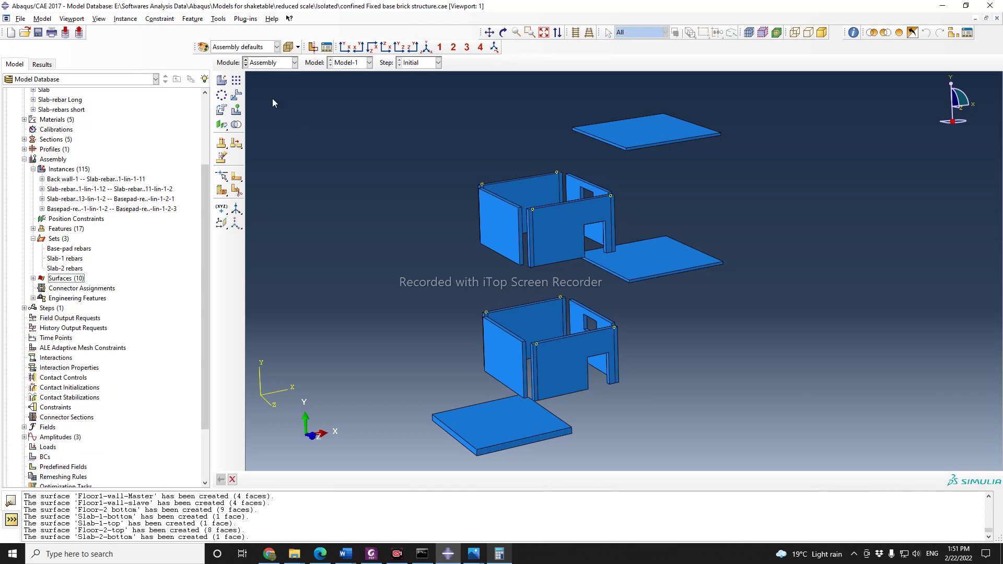
Step: Create an analysis step named Freq after the Initial step, using the linear perturbation procedure Frequency
{"action": "left_click", "coordinate": [256, 64]}
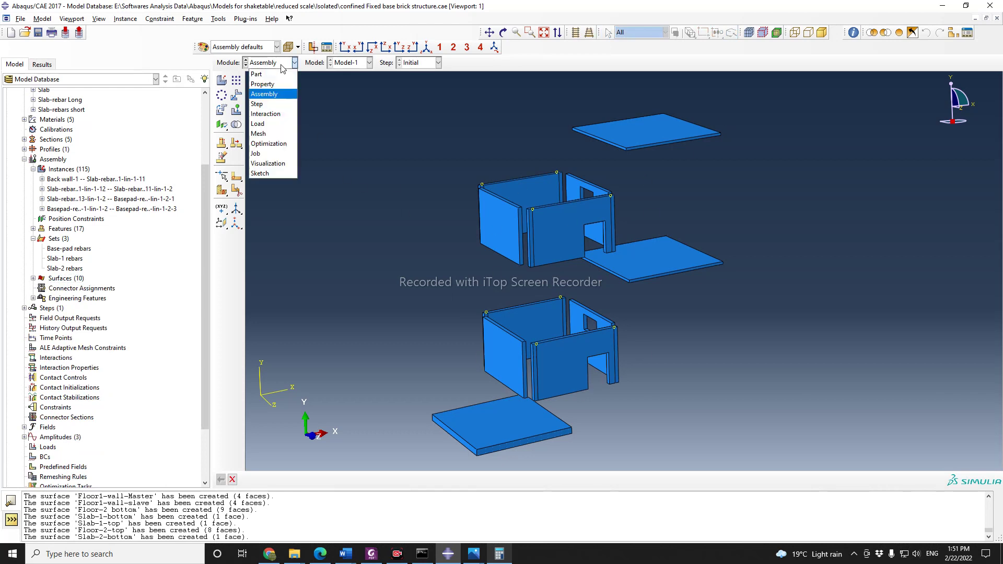
{"action": "left_click", "coordinate": [273, 107]}
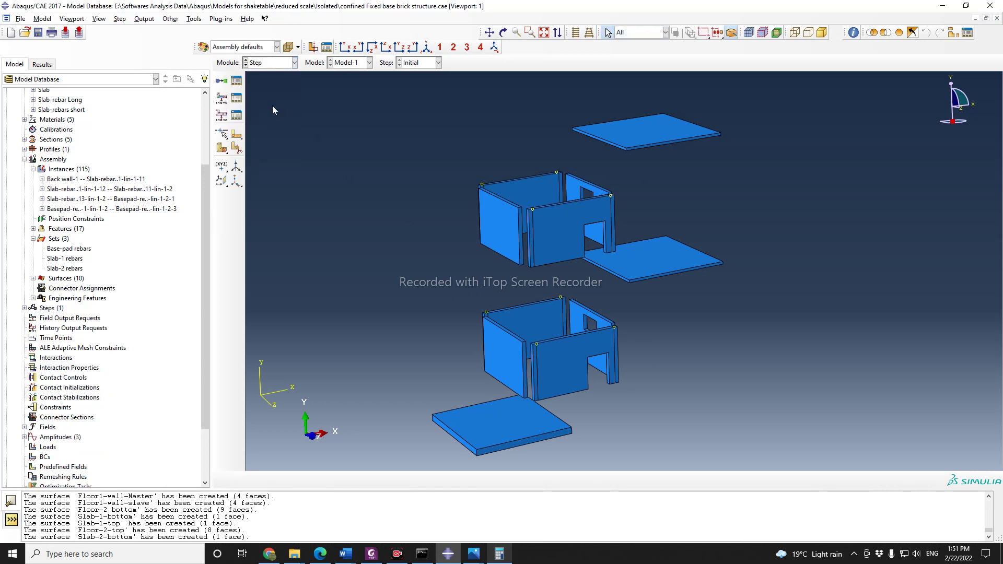
{"action": "left_click", "coordinate": [236, 81]}
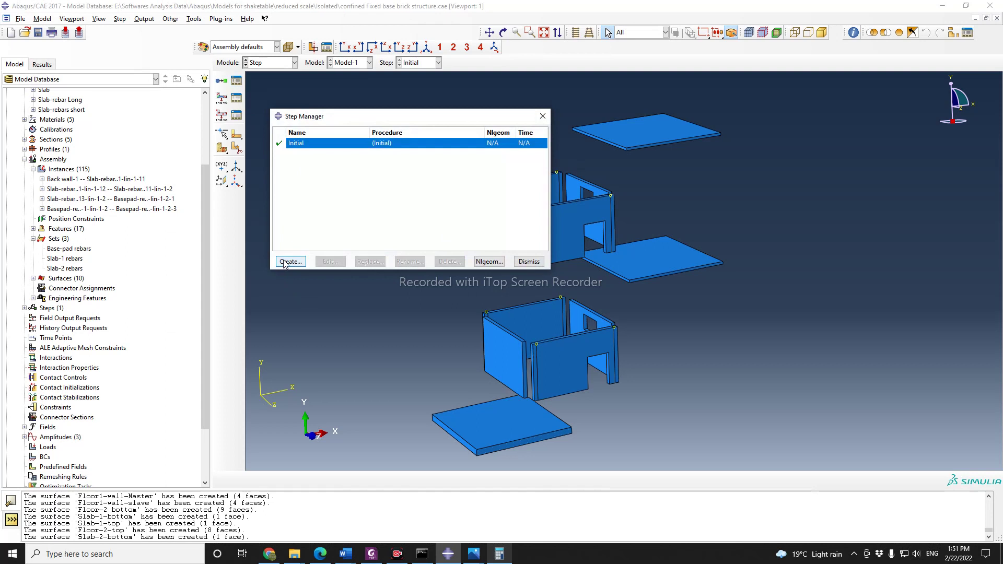
{"action": "left_click", "coordinate": [289, 262]}
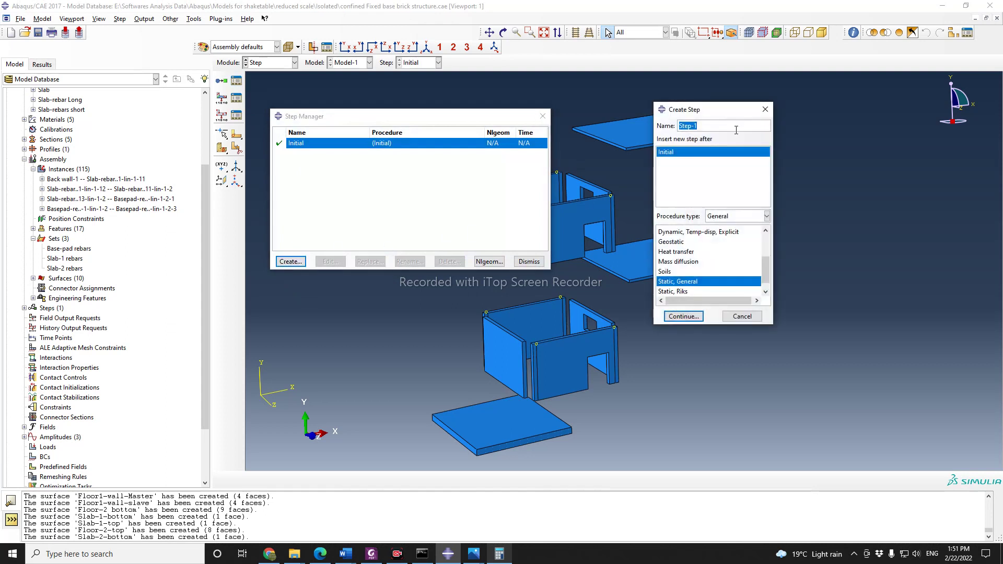
{"action": "left_click_drag", "start_coordinate": [732, 107], "coordinate": [773, 171]}
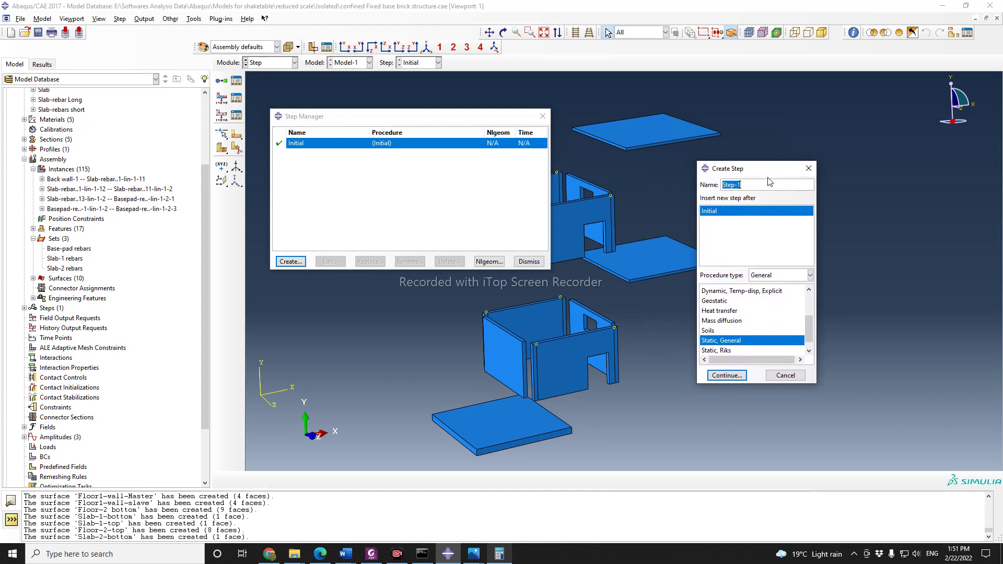
{"action": "type", "text": "Freq"}
{"action": "left_click", "coordinate": [803, 276]}
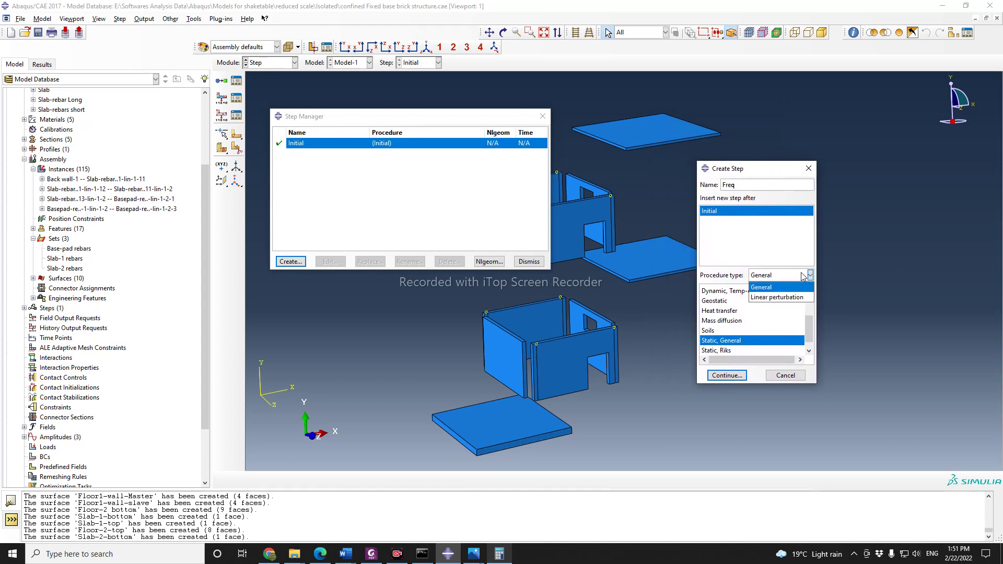
{"action": "left_click", "coordinate": [784, 298]}
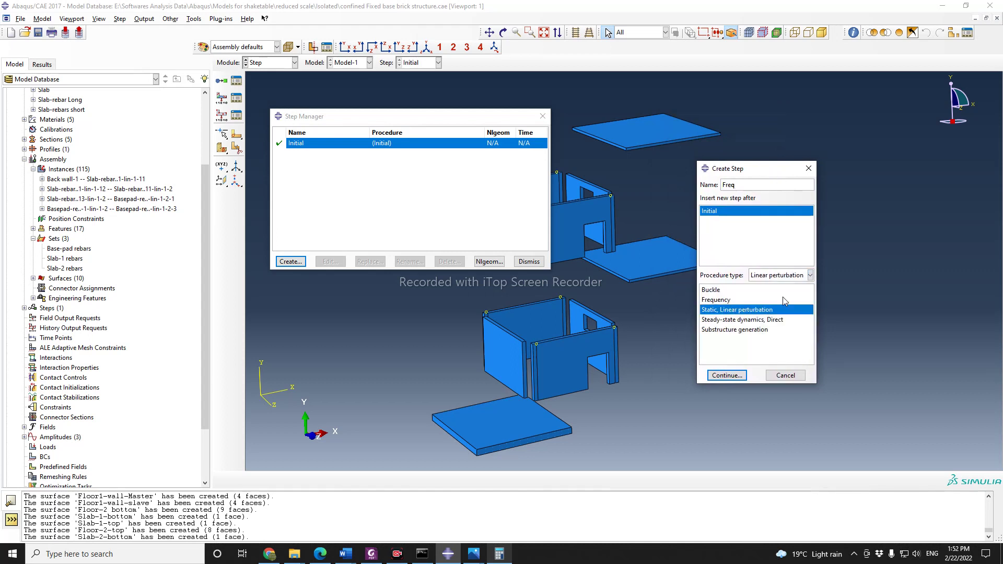
{"action": "left_click", "coordinate": [729, 300]}
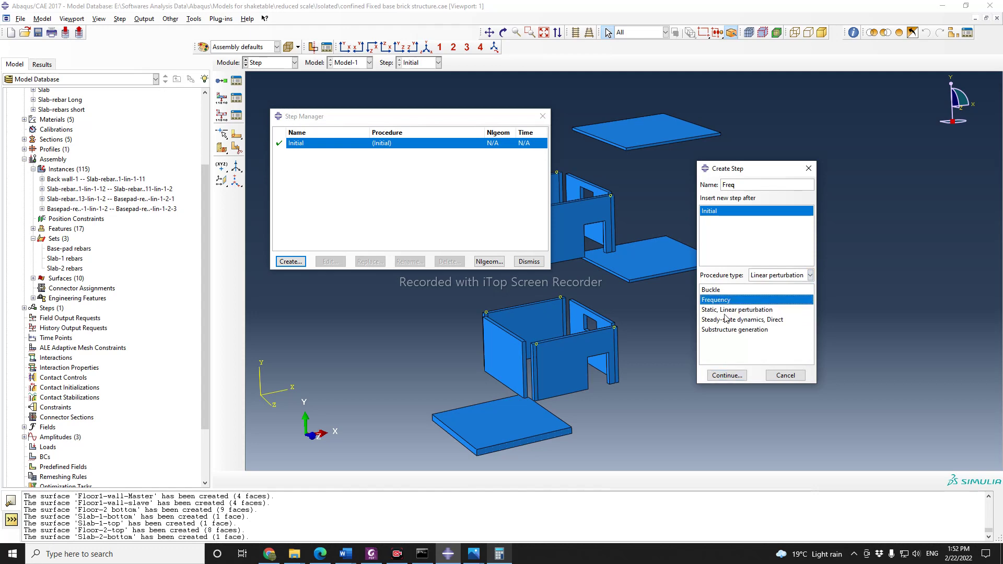
{"action": "left_click", "coordinate": [727, 376]}
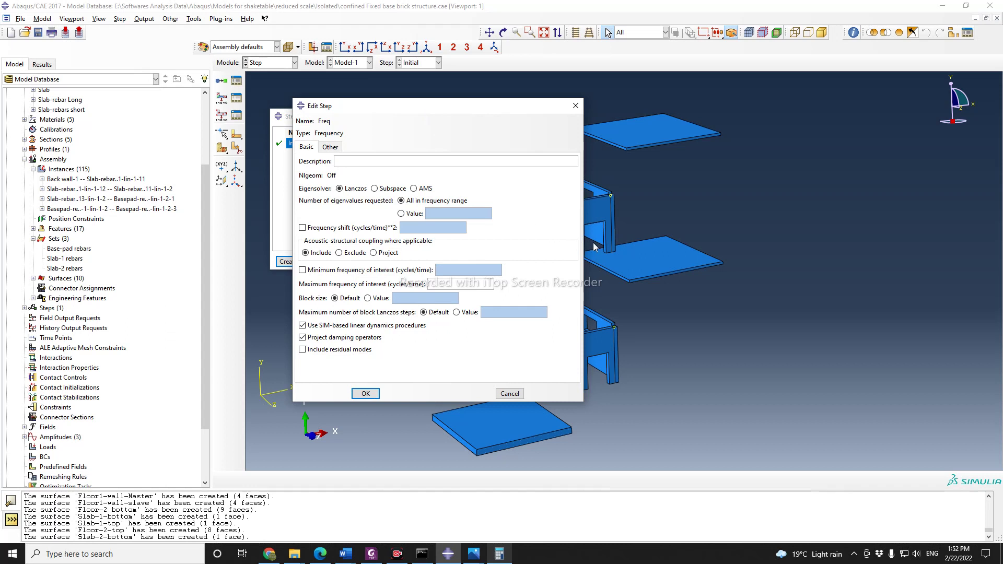
Step: Request 5 eigenvalues for the Freq step, review its equation solver settings and save the step
{"action": "left_click_drag", "start_coordinate": [585, 243], "coordinate": [799, 243]}
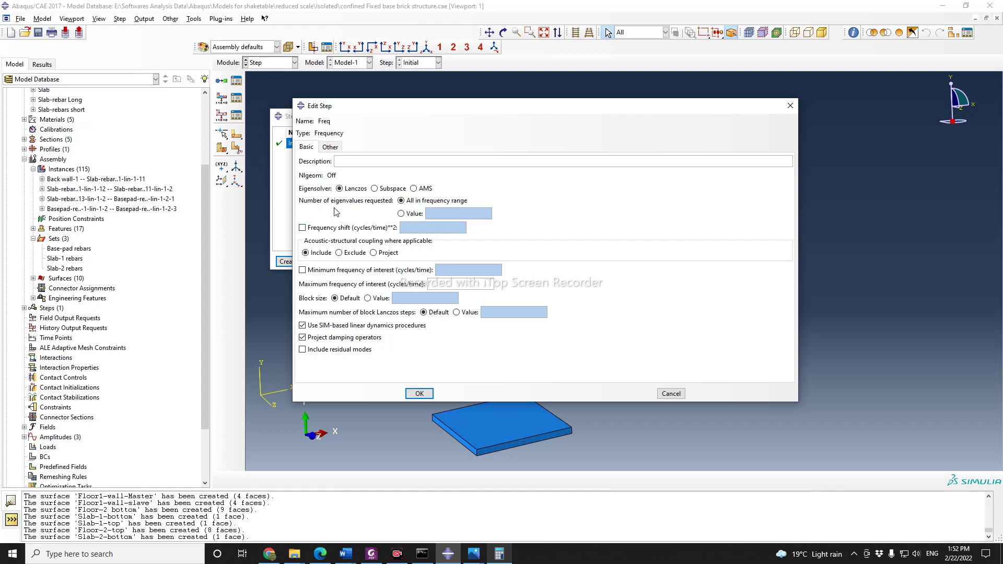
{"action": "left_click", "coordinate": [400, 213]}
{"action": "left_click", "coordinate": [455, 215]}
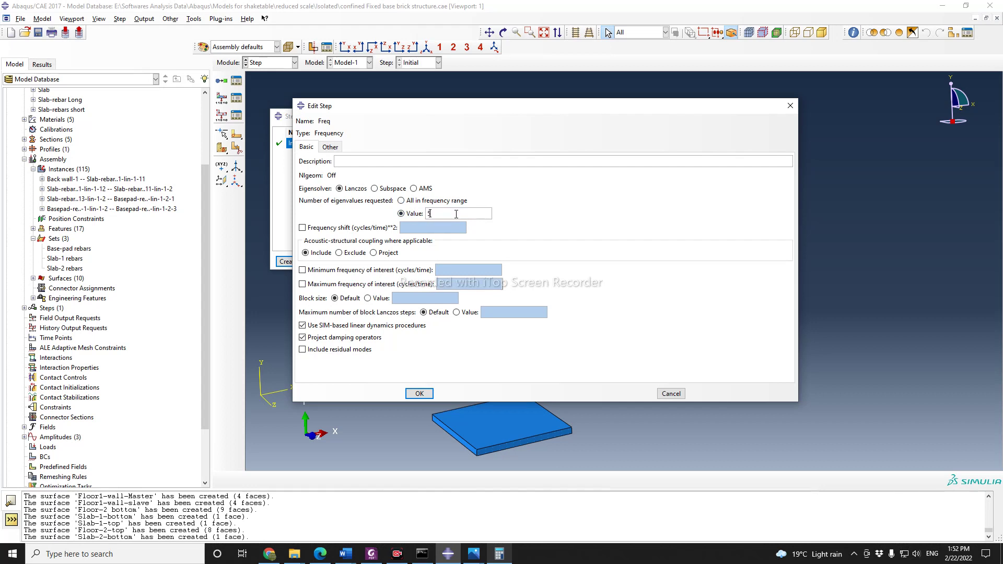
{"action": "left_click_drag", "start_coordinate": [521, 107], "coordinate": [556, 103]}
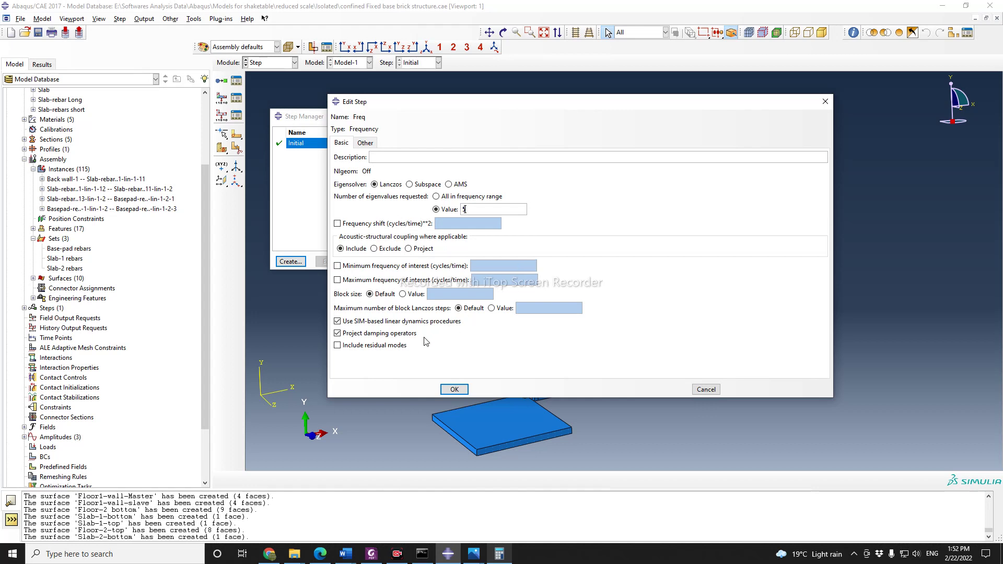
{"action": "left_click", "coordinate": [366, 144]}
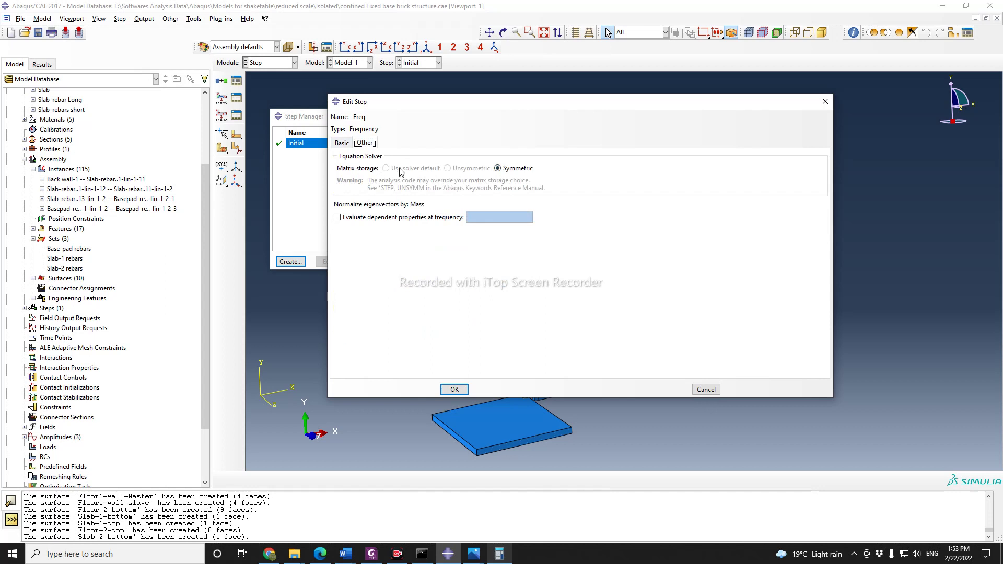
{"action": "left_click", "coordinate": [342, 143]}
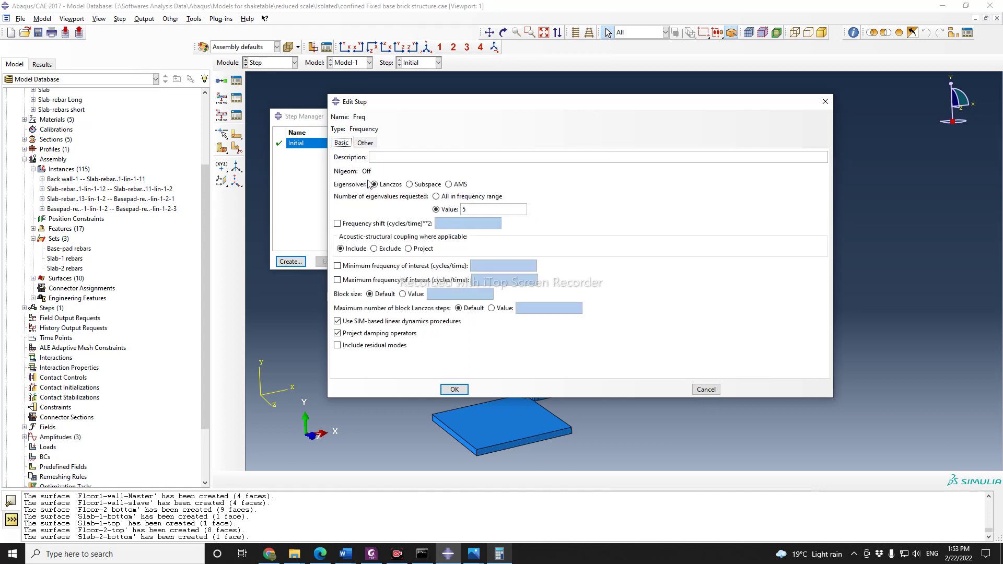
{"action": "left_click", "coordinate": [366, 143]}
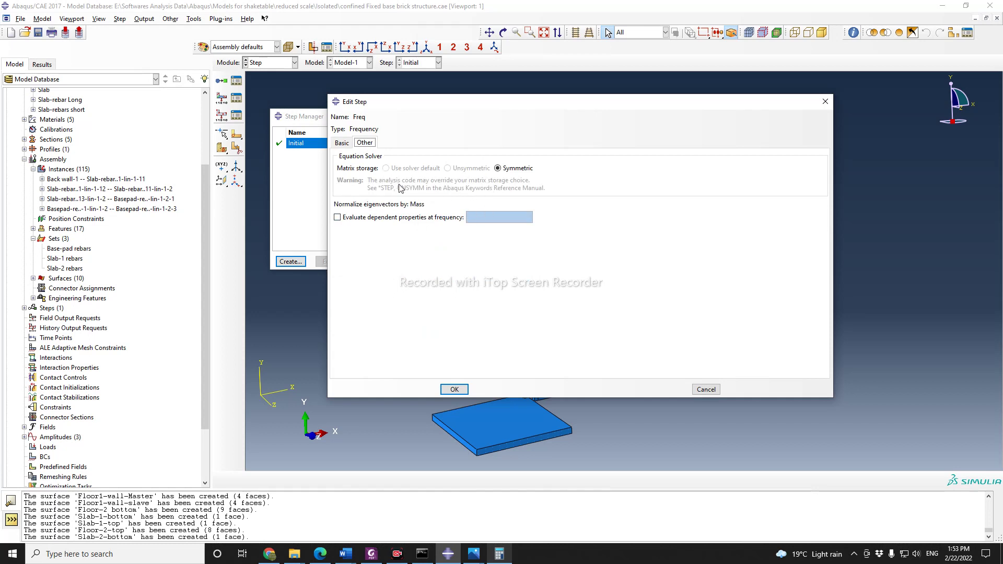
{"action": "left_click", "coordinate": [340, 143]}
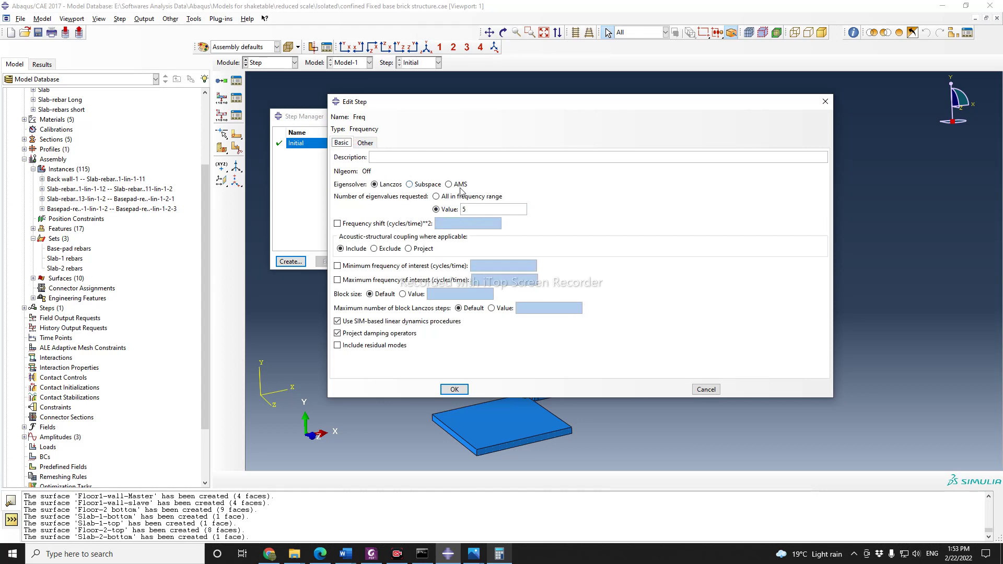
{"action": "left_click", "coordinate": [365, 143]}
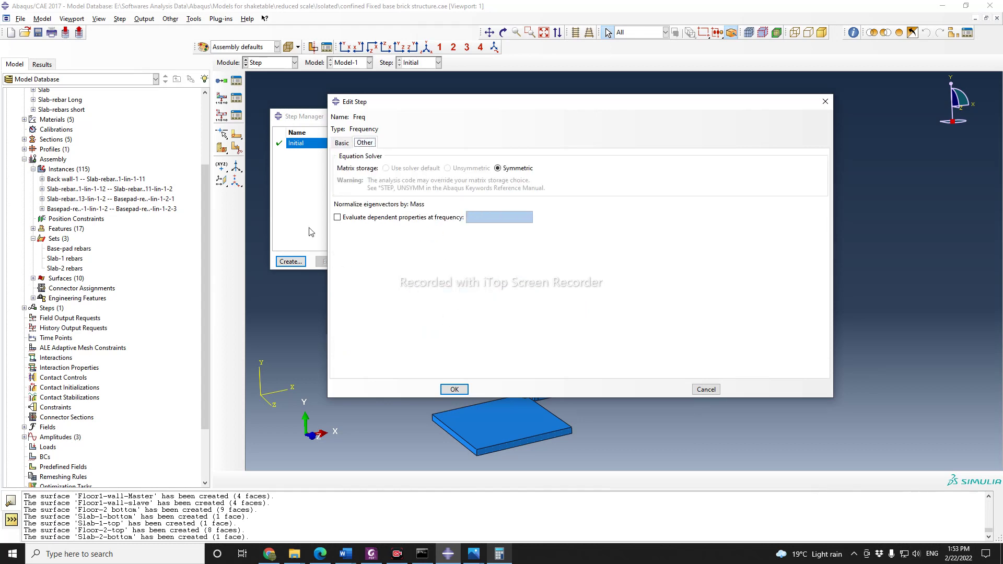
{"action": "left_click", "coordinate": [342, 144]}
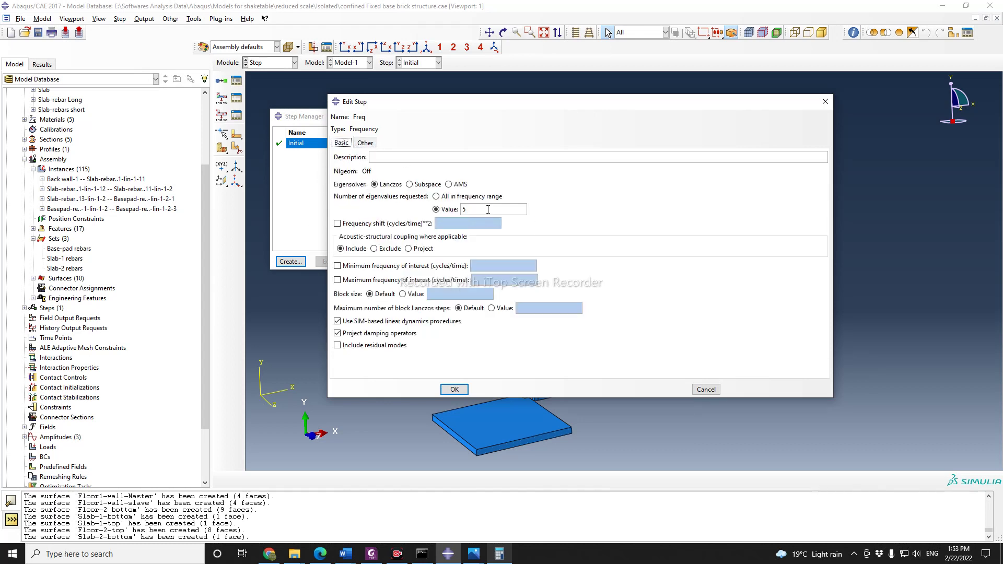
{"action": "left_click", "coordinate": [454, 390]}
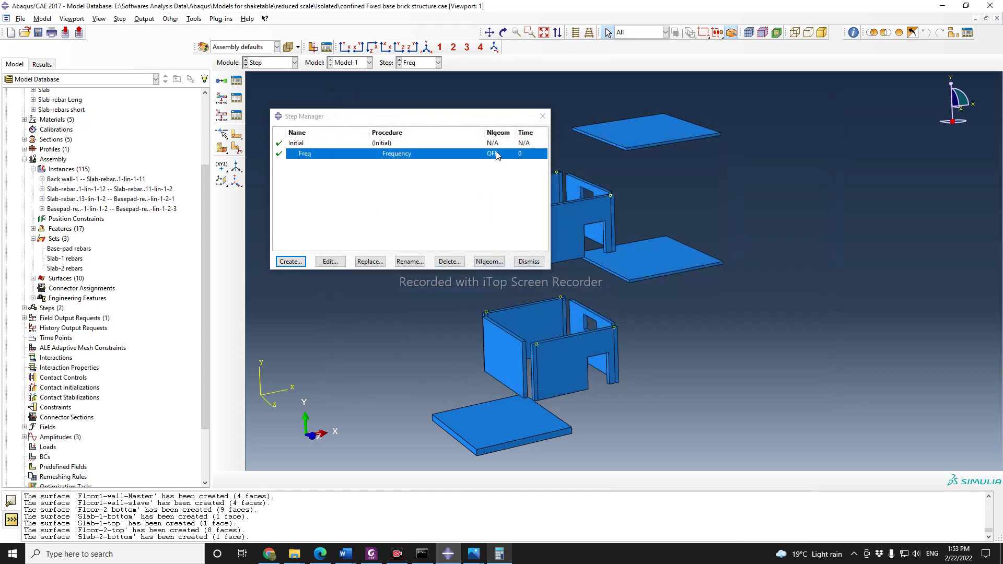
{"action": "left_click", "coordinate": [486, 261]}
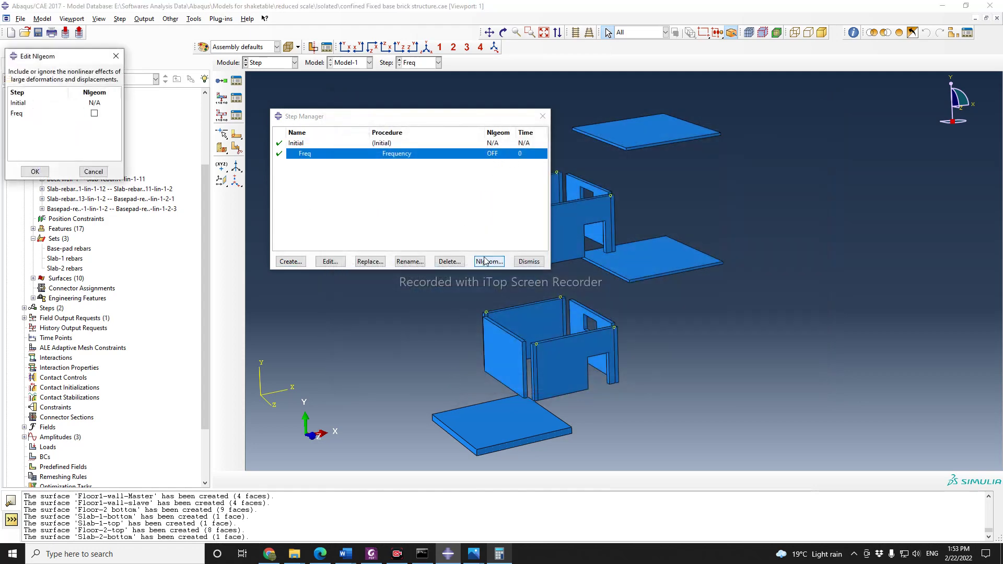
{"action": "left_click", "coordinate": [90, 117]}
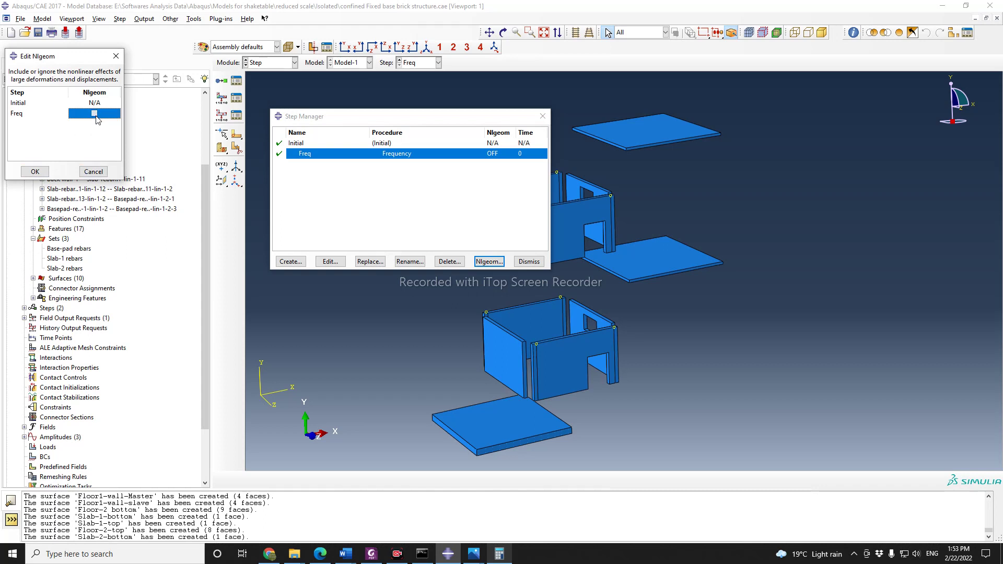
{"action": "left_click", "coordinate": [92, 171]}
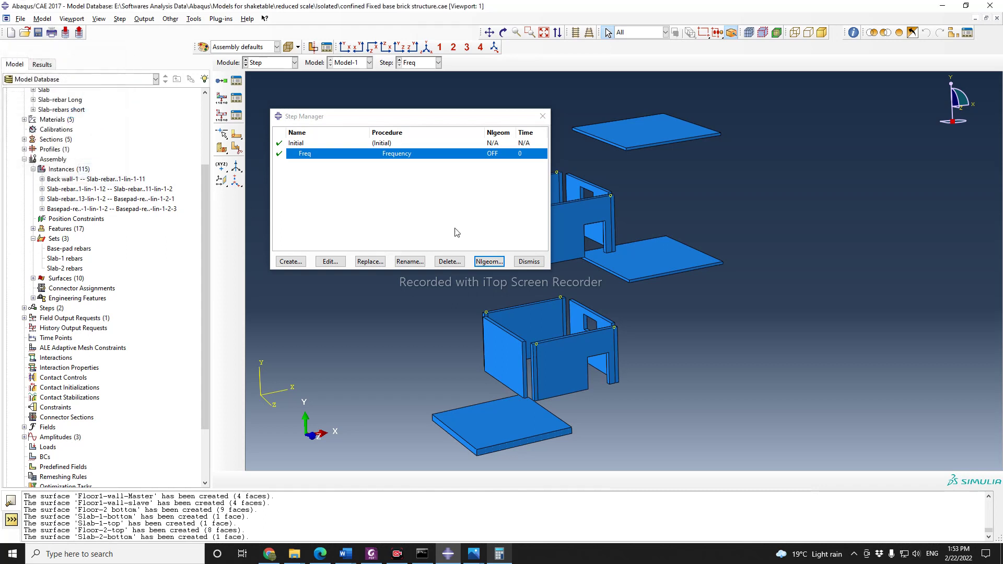
Step: Close the step list and start an embedded region constraint named Base-pad in the Interaction module
{"action": "left_click", "coordinate": [523, 263]}
{"action": "left_click", "coordinate": [282, 63]}
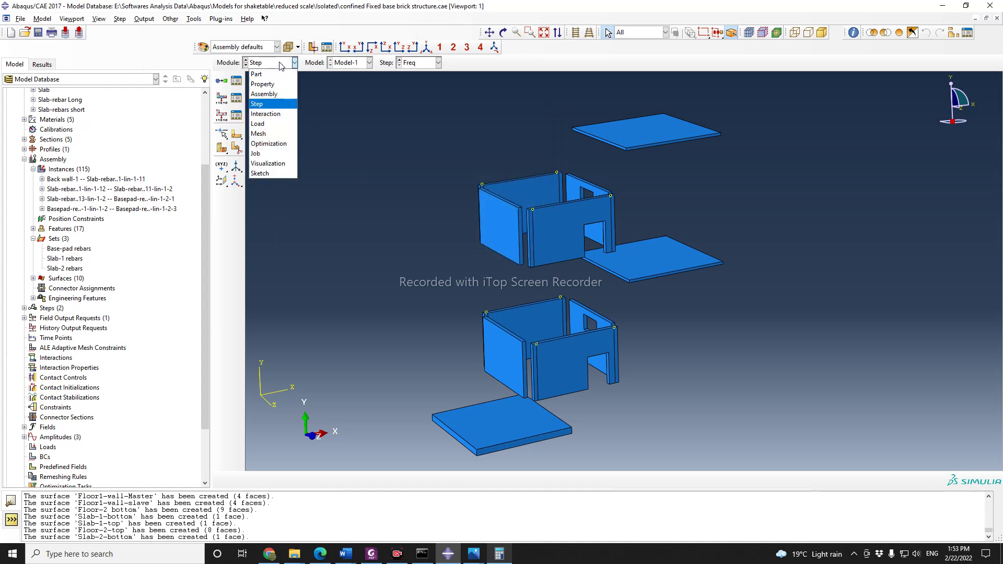
{"action": "left_click", "coordinate": [277, 115]}
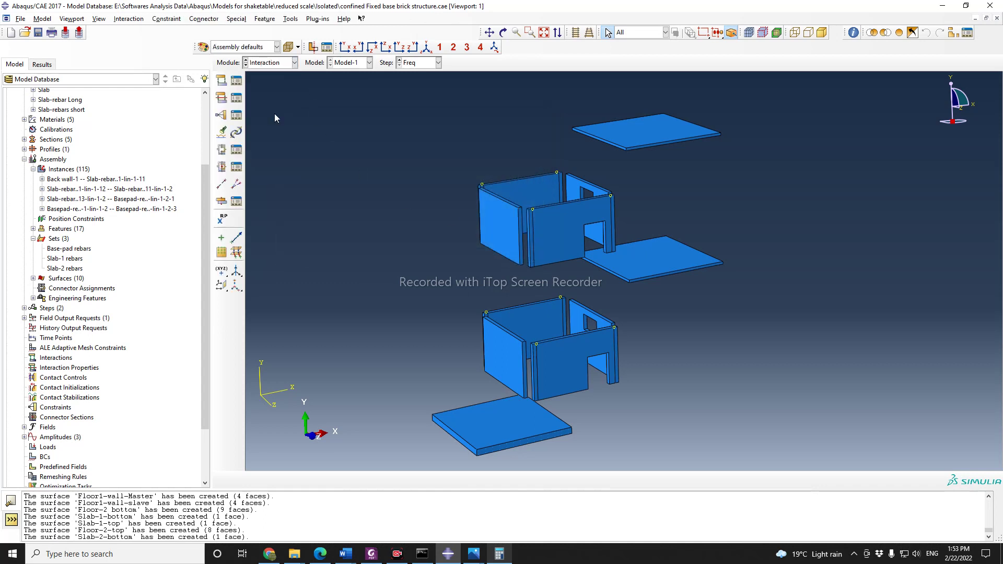
{"action": "scroll", "coordinate": [682, 283], "scroll_direction": "down", "scroll_amount": 2}
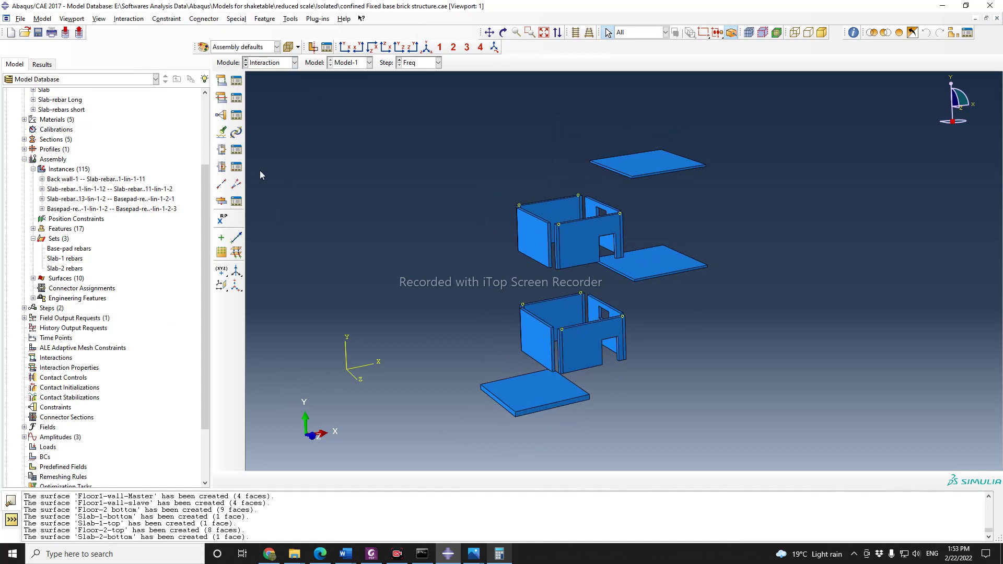
{"action": "left_click", "coordinate": [236, 150]}
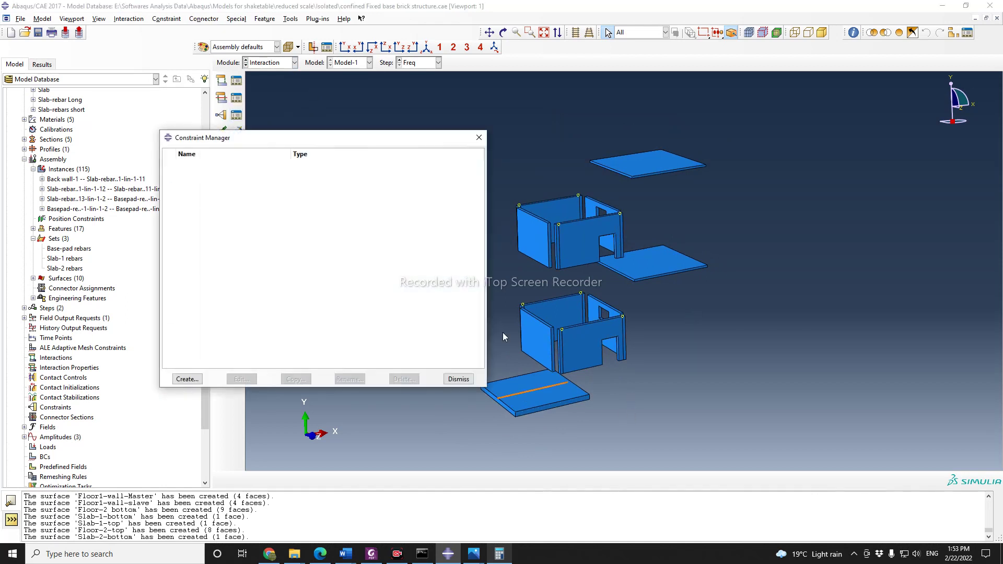
{"action": "left_click_drag", "start_coordinate": [383, 138], "coordinate": [394, 112]}
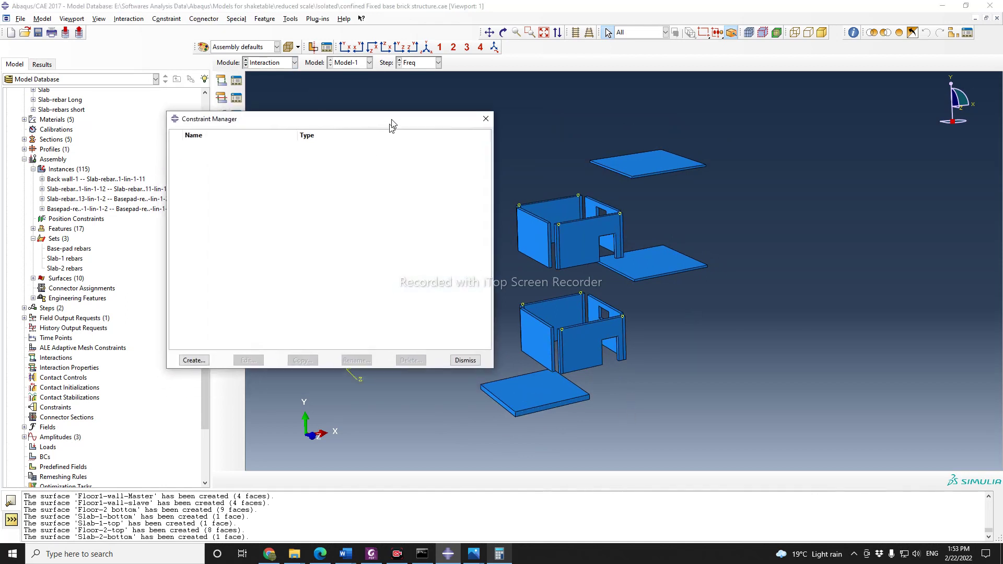
{"action": "left_click", "coordinate": [198, 354]}
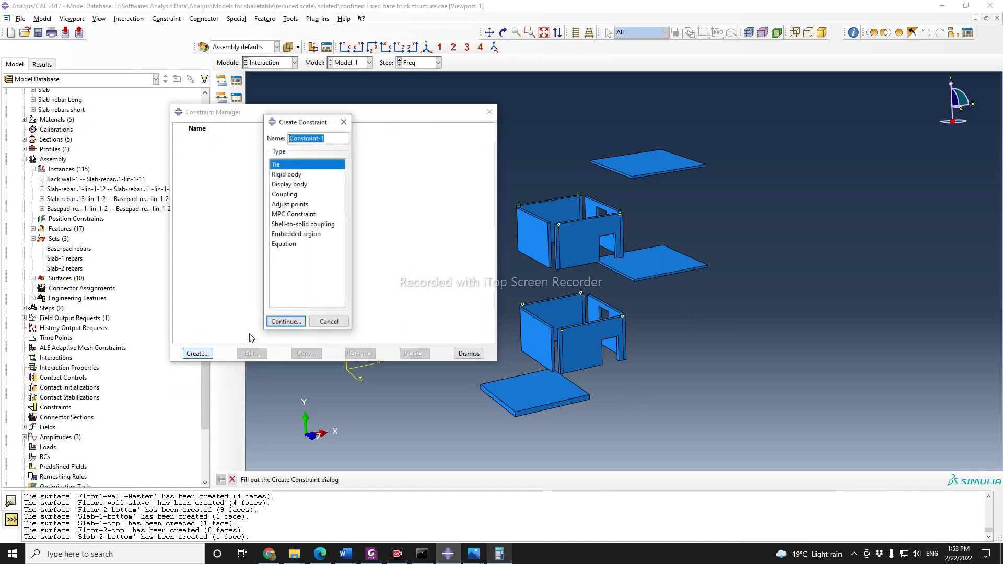
{"action": "left_click", "coordinate": [298, 235]}
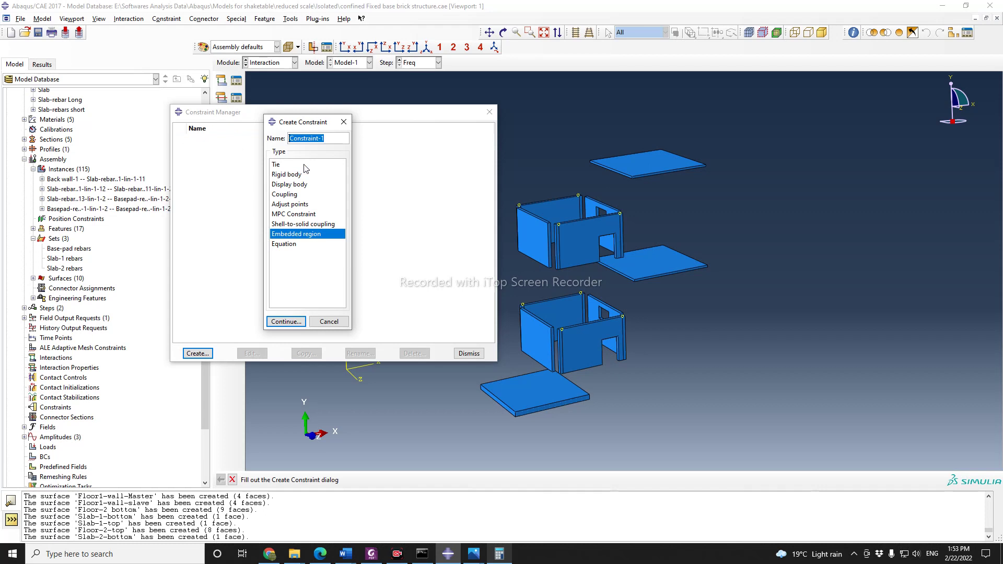
{"action": "type", "text": "Base-pad"}
{"action": "left_click", "coordinate": [286, 322]}
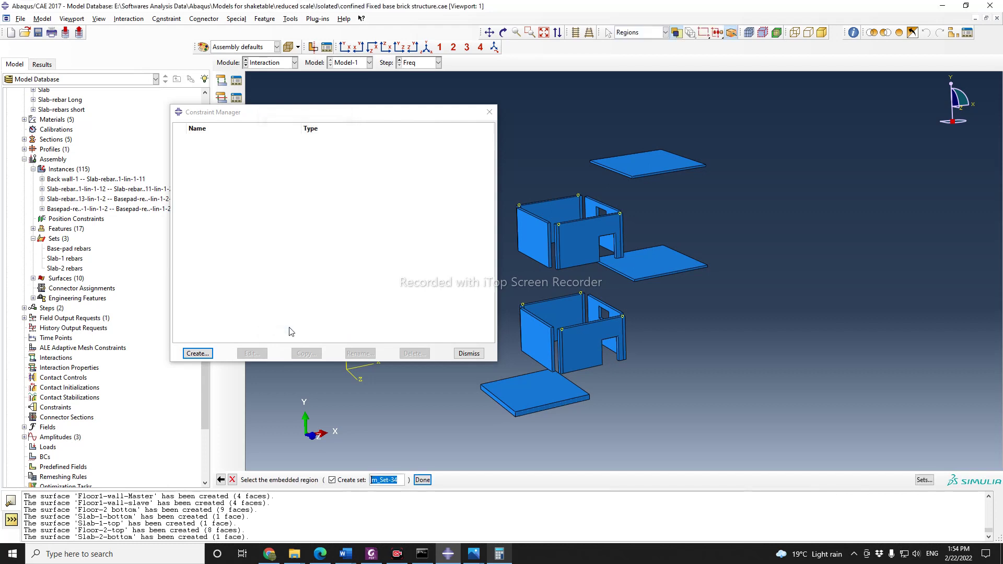
Step: Use the existing Base-pad rebars set as the embedded region, without creating a new set, and highlight it in the viewport
{"action": "left_click", "coordinate": [332, 480]}
{"action": "left_click", "coordinate": [923, 480]}
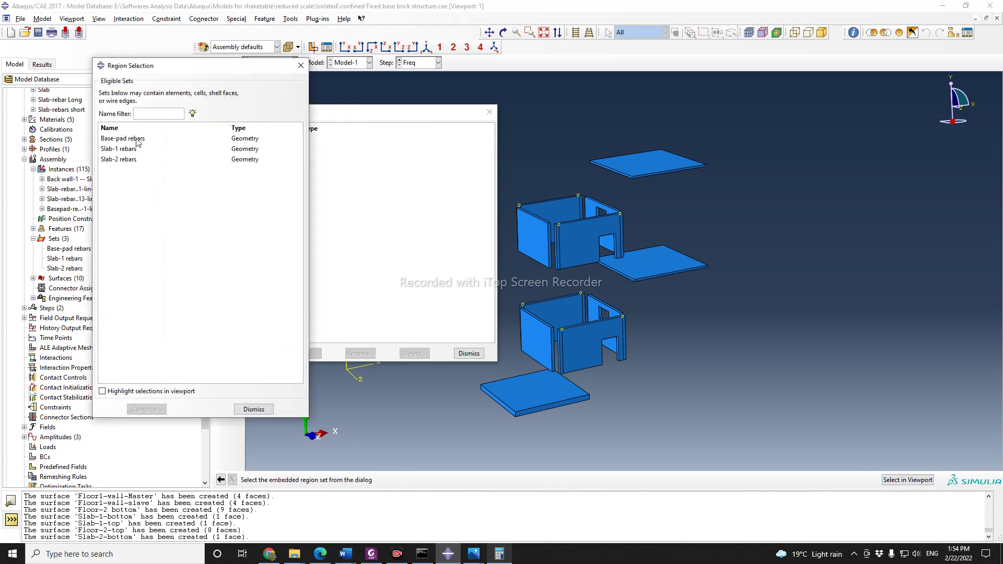
{"action": "left_click", "coordinate": [137, 140]}
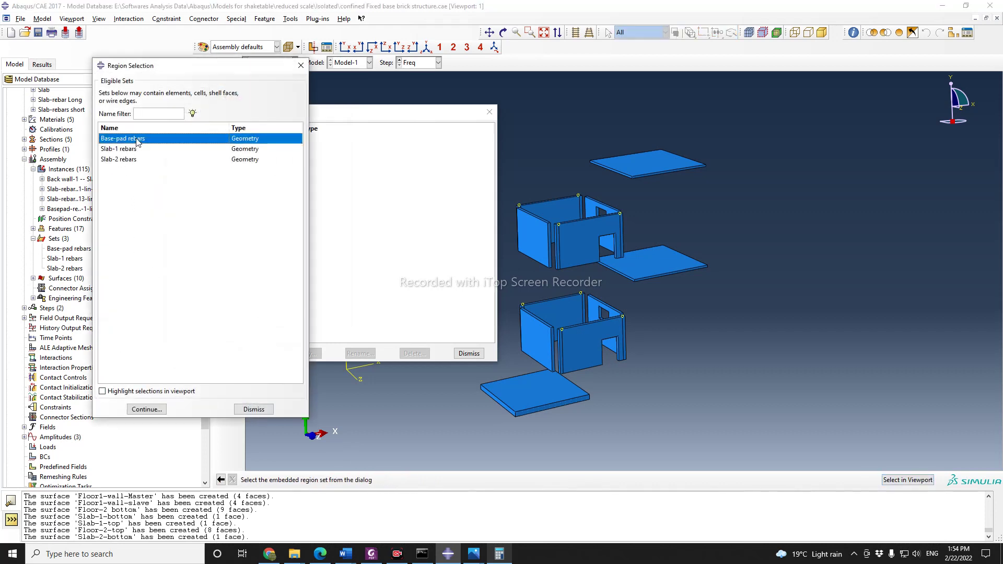
{"action": "left_click", "coordinate": [103, 391]}
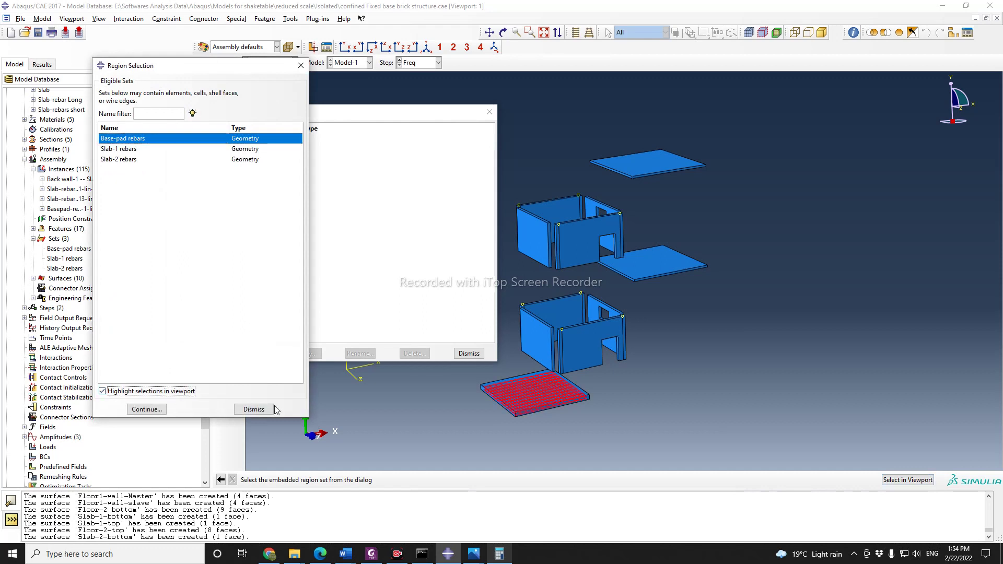
{"action": "left_click", "coordinate": [140, 410]}
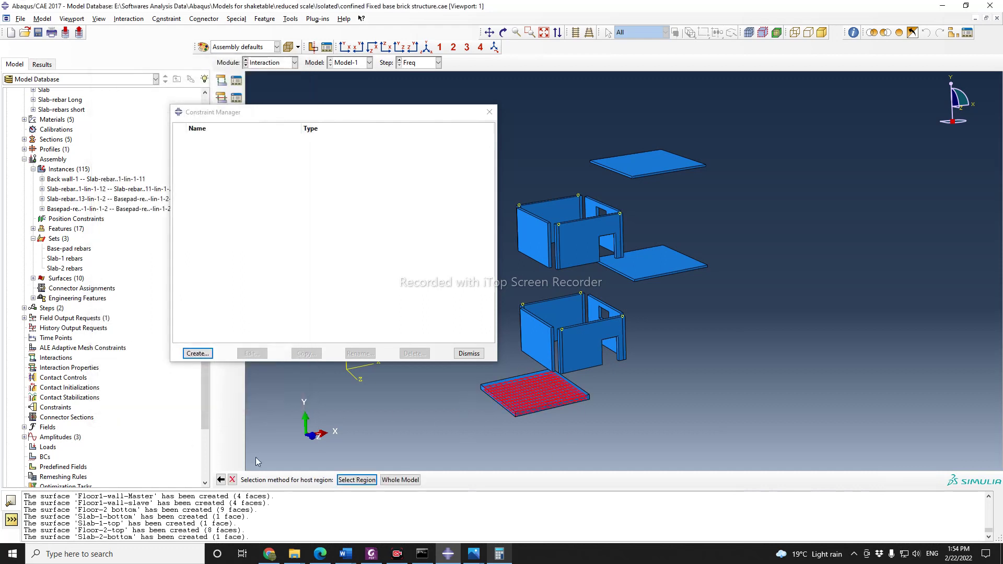
Step: Pick the base pad solid in the viewport as the host region and save the Base-pad constraint with its default tolerances
{"action": "left_click", "coordinate": [369, 479]}
{"action": "left_click", "coordinate": [254, 410]}
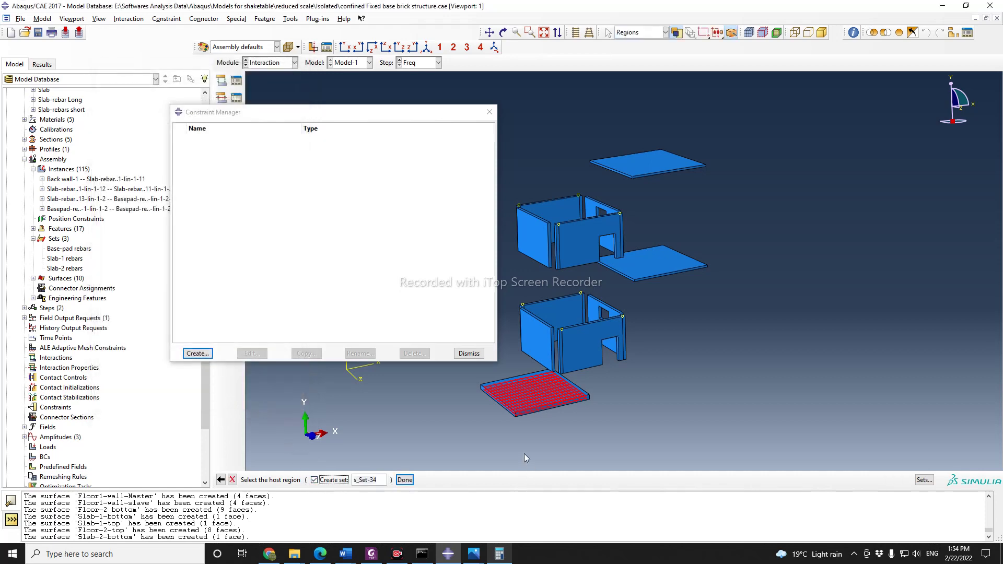
{"action": "scroll", "coordinate": [524, 453], "scroll_direction": "down", "scroll_amount": 5}
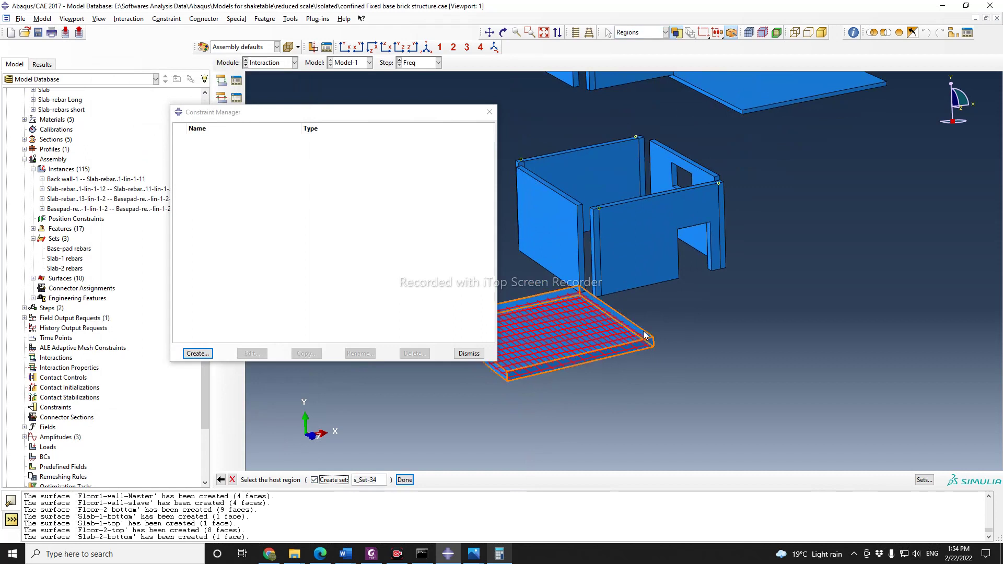
{"action": "left_click", "coordinate": [644, 335]}
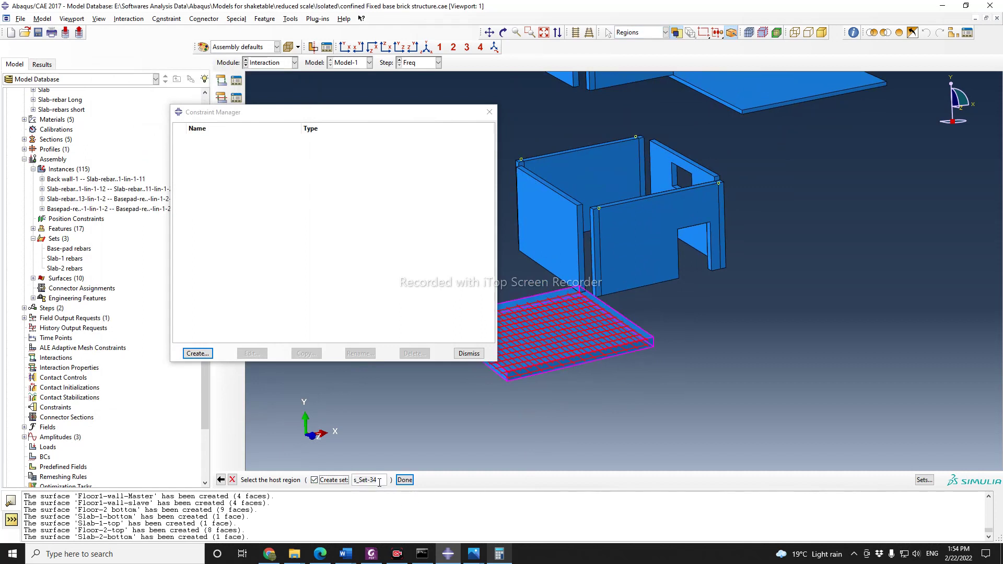
{"action": "left_click_drag", "start_coordinate": [380, 483], "coordinate": [328, 490]}
{"action": "type", "text": "Base-Pad"}
{"action": "left_click", "coordinate": [404, 480]}
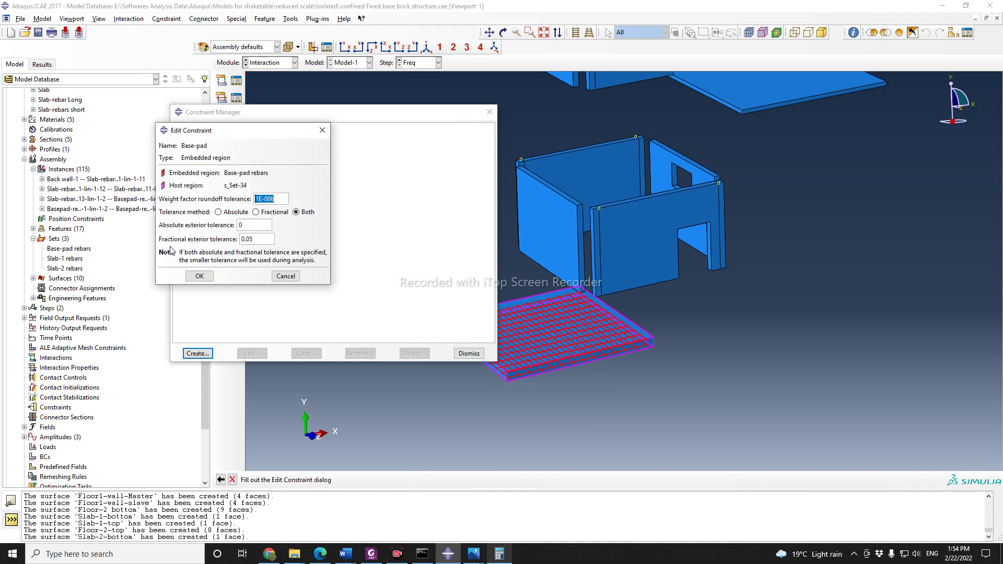
{"action": "left_click", "coordinate": [199, 276]}
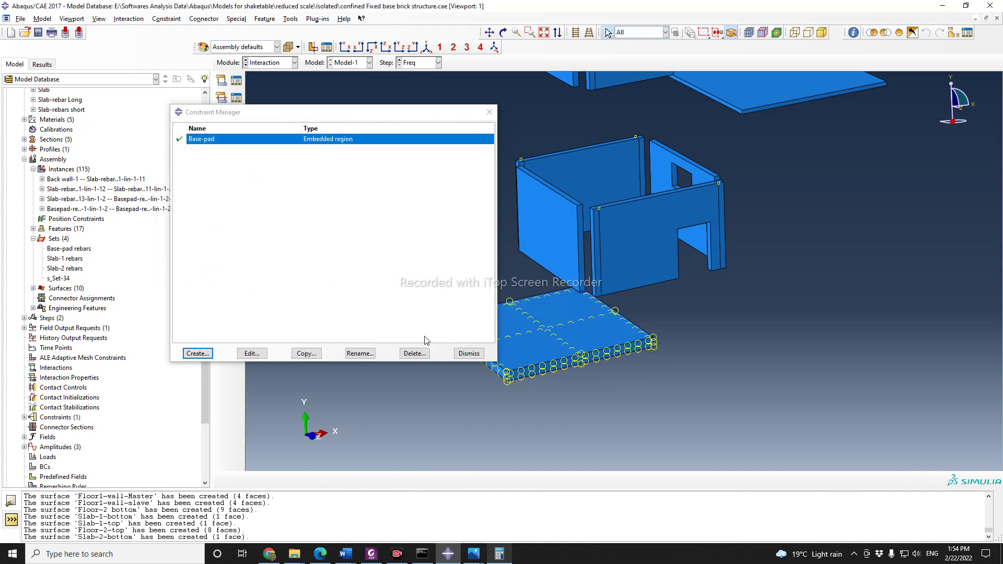
Step: Close the constraint list and rename the assembly set s_Set-34 as Base-Pad
{"action": "left_click", "coordinate": [468, 353]}
{"action": "left_click", "coordinate": [57, 278]}
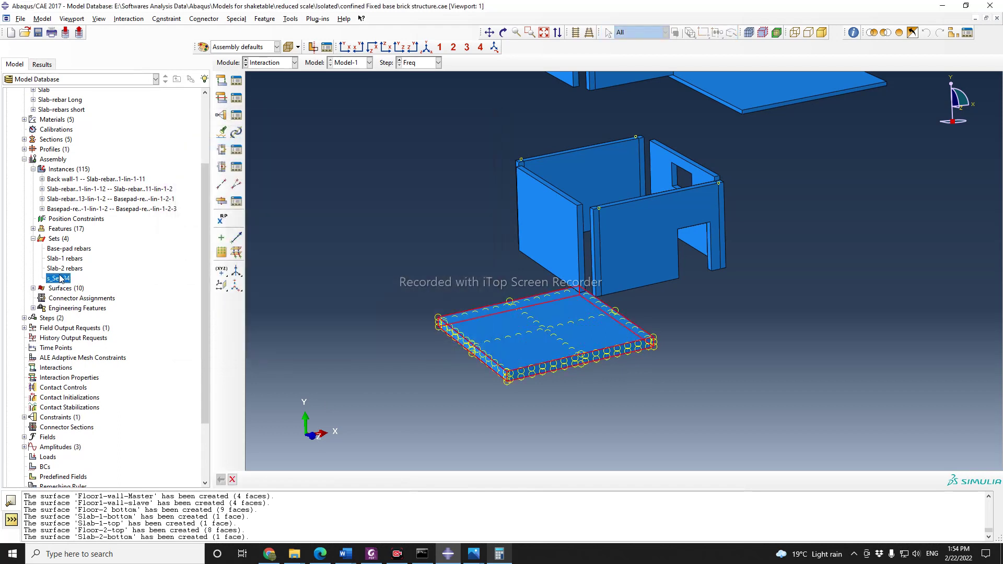
{"action": "right_click", "coordinate": [59, 278]}
{"action": "left_click", "coordinate": [82, 313]}
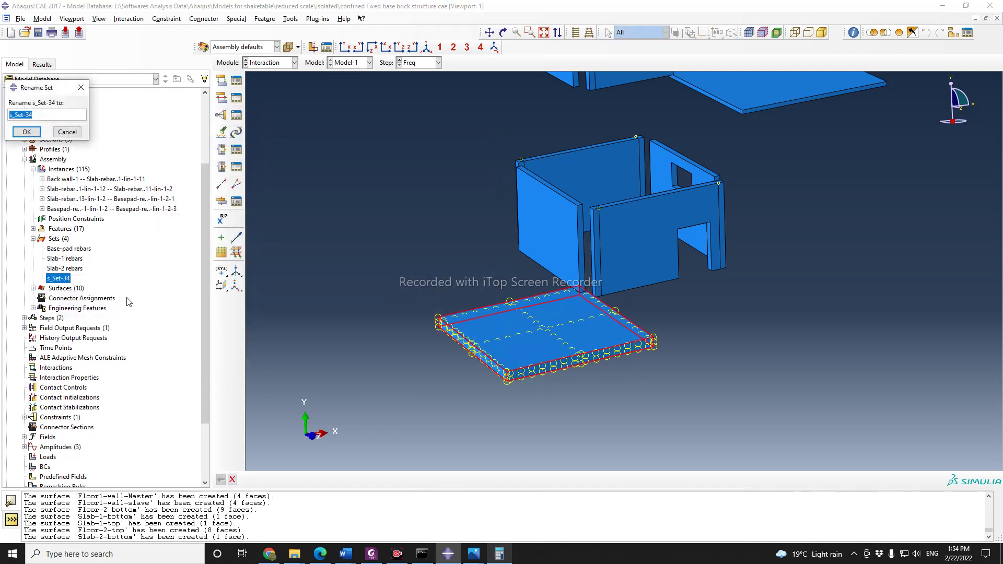
{"action": "type", "text": "Base-Pad"}
{"action": "left_click", "coordinate": [27, 132]}
Step: Edit the Base-pad constraint to use the renamed Base-Pad set as its host region and save it
{"action": "left_click", "coordinate": [236, 115]}
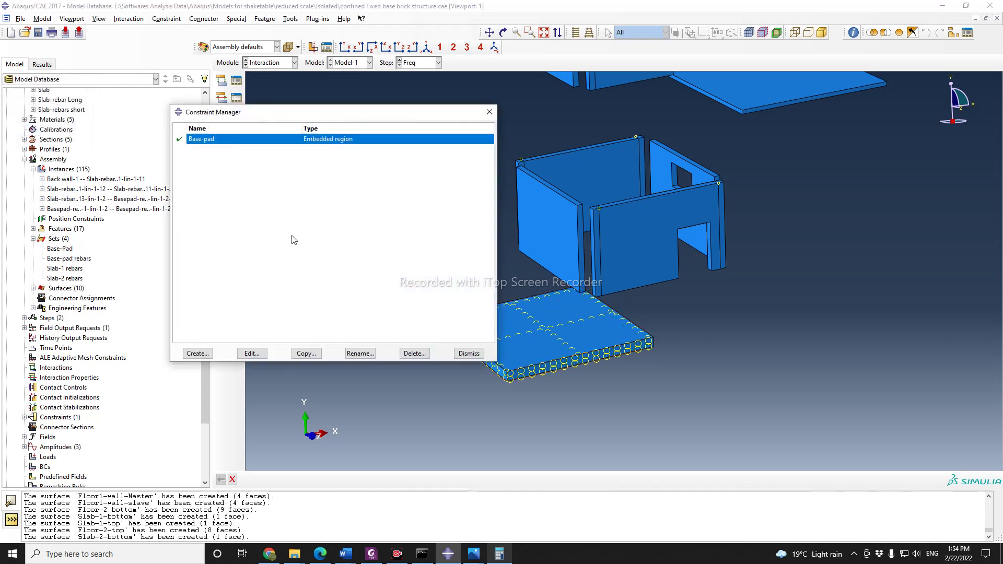
{"action": "left_click", "coordinate": [251, 354]}
{"action": "left_click", "coordinate": [475, 374]}
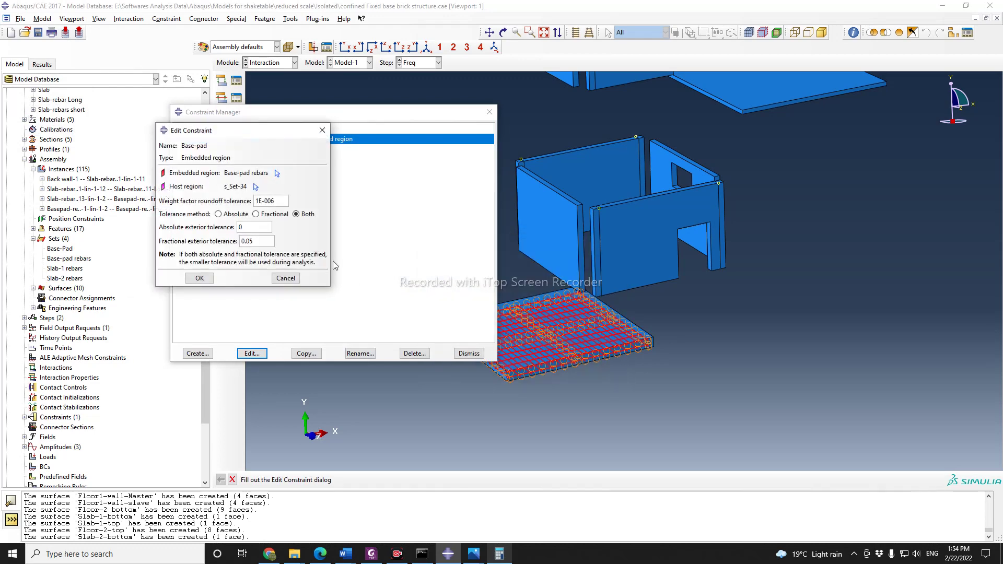
{"action": "left_click", "coordinate": [255, 187]}
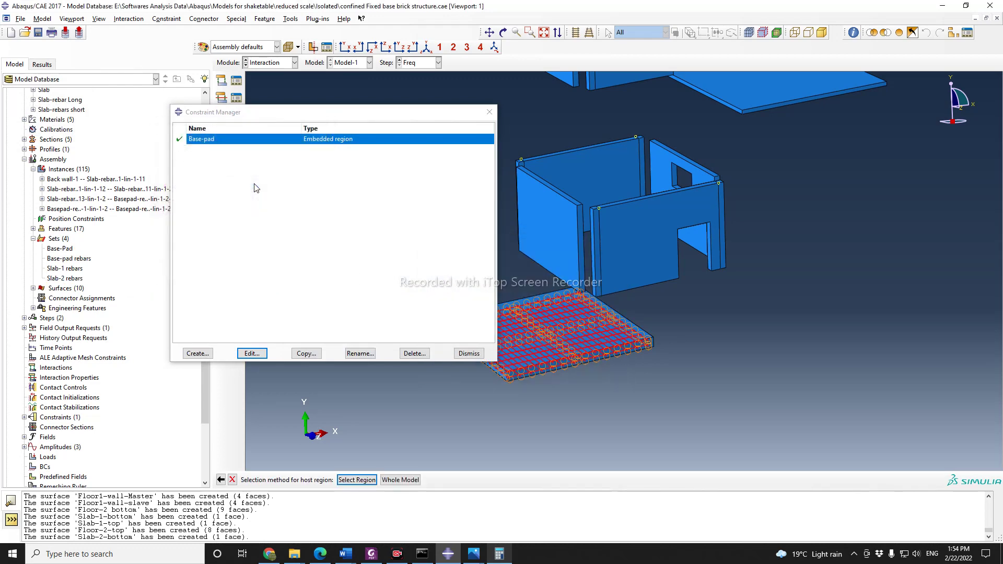
{"action": "left_click", "coordinate": [357, 480]}
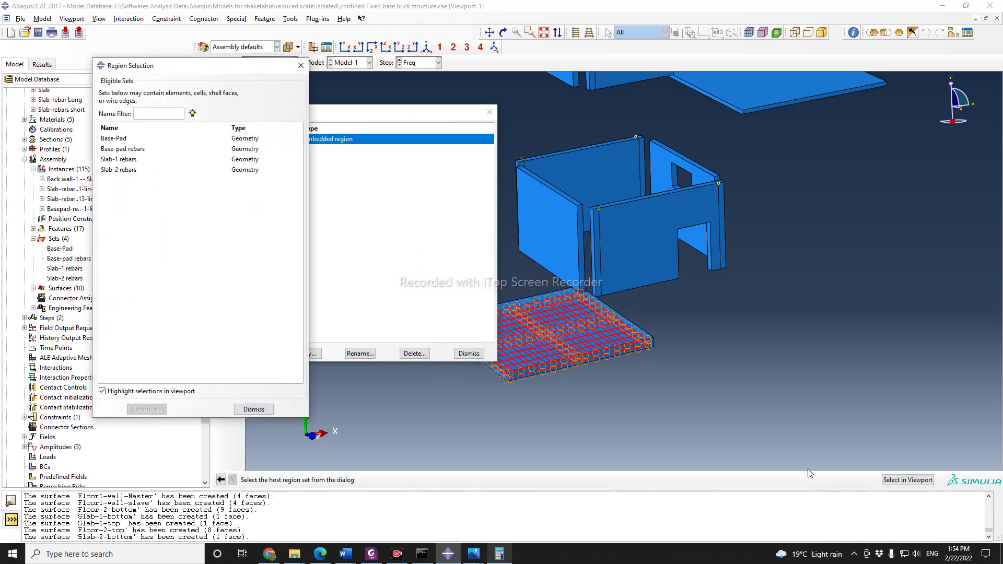
{"action": "left_click", "coordinate": [116, 138]}
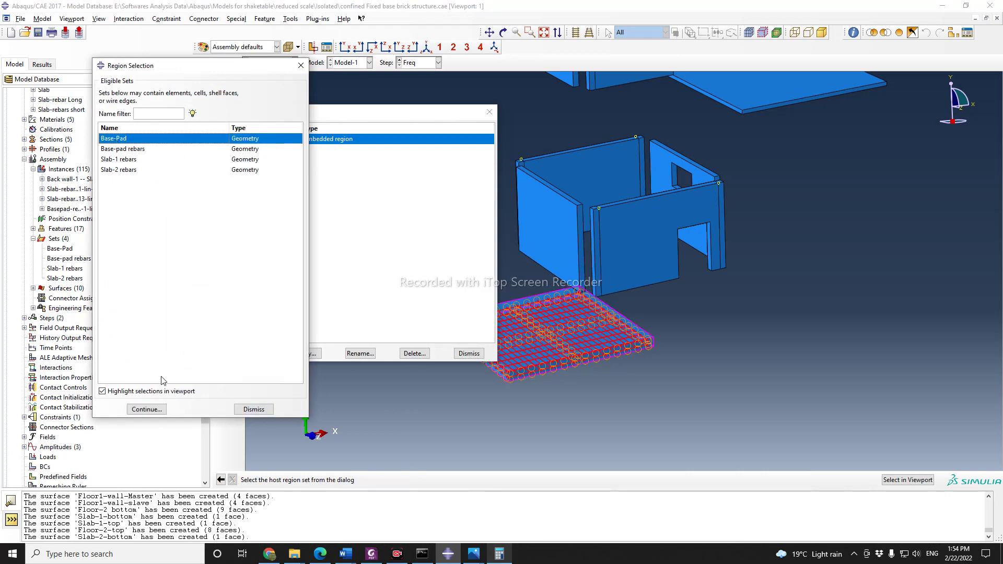
{"action": "left_click", "coordinate": [146, 409]}
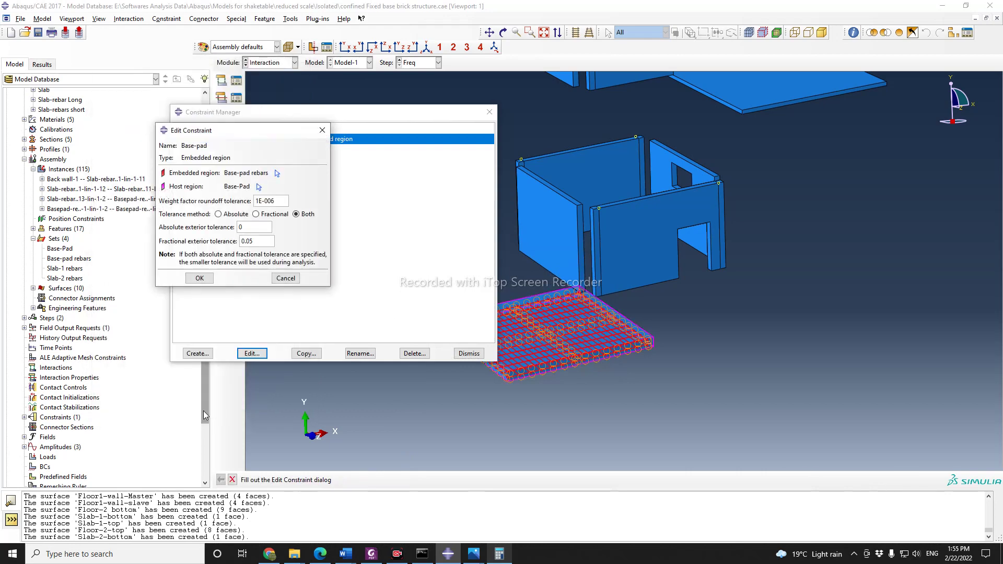
{"action": "left_click", "coordinate": [201, 278]}
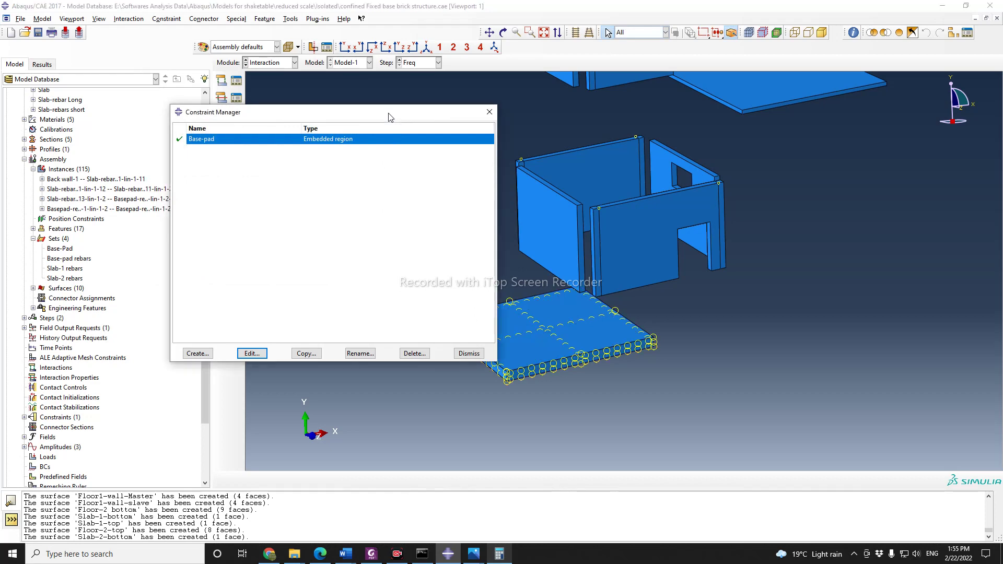
Step: Create an embedded region constraint named Slab-1 with the Slab-1 rebars set as its embedded region
{"action": "scroll", "coordinate": [615, 352], "scroll_direction": "up", "scroll_amount": 6}
{"action": "scroll", "coordinate": [804, 147], "scroll_direction": "down", "scroll_amount": 4}
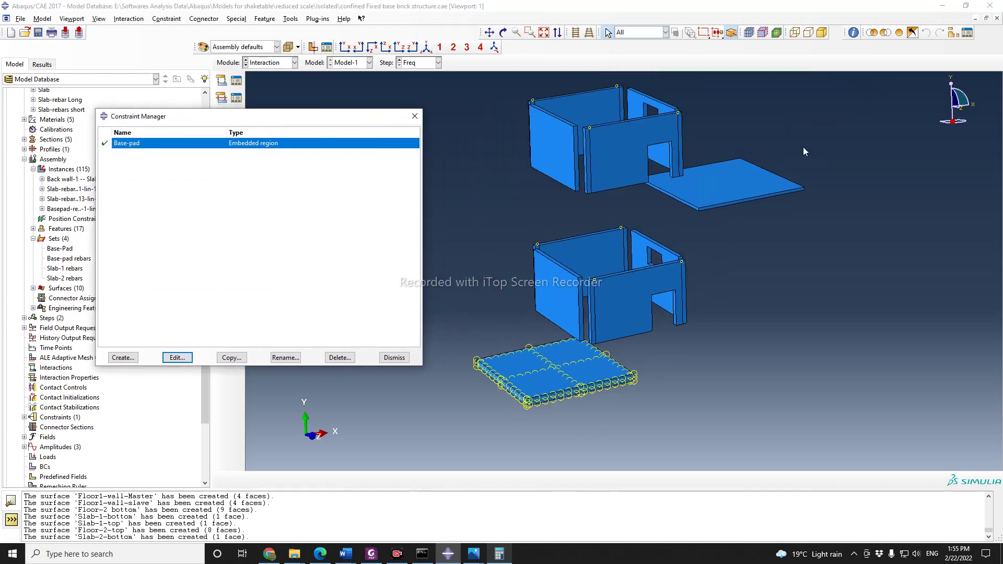
{"action": "left_click", "coordinate": [123, 357]}
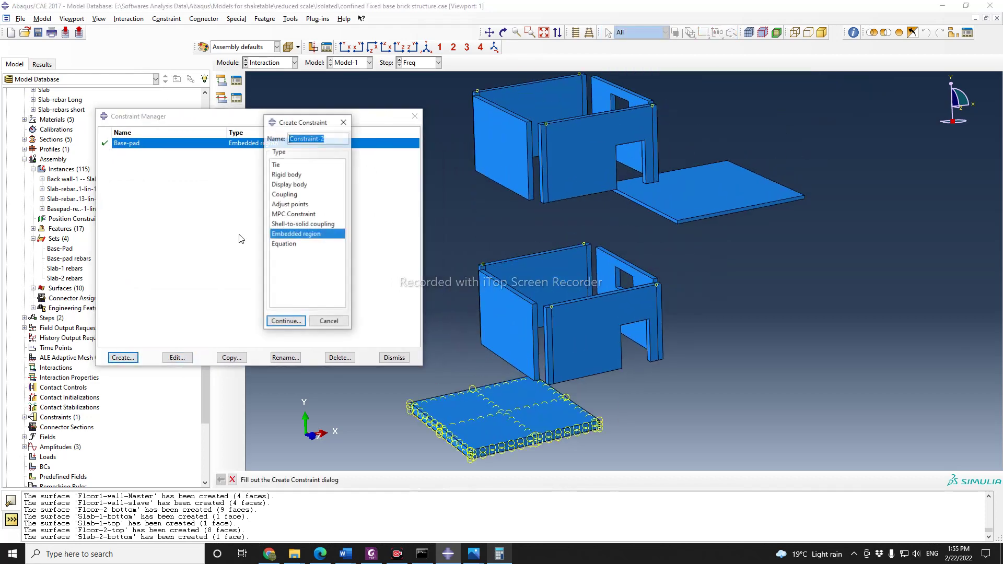
{"action": "type", "text": "Slab"}
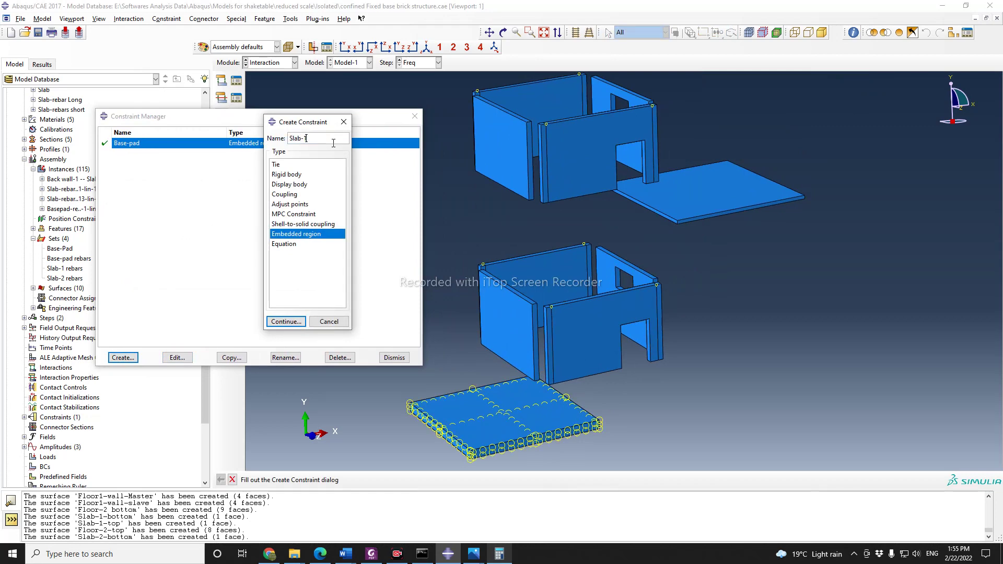
{"action": "type", "text": "-1"}
{"action": "left_click", "coordinate": [286, 322]}
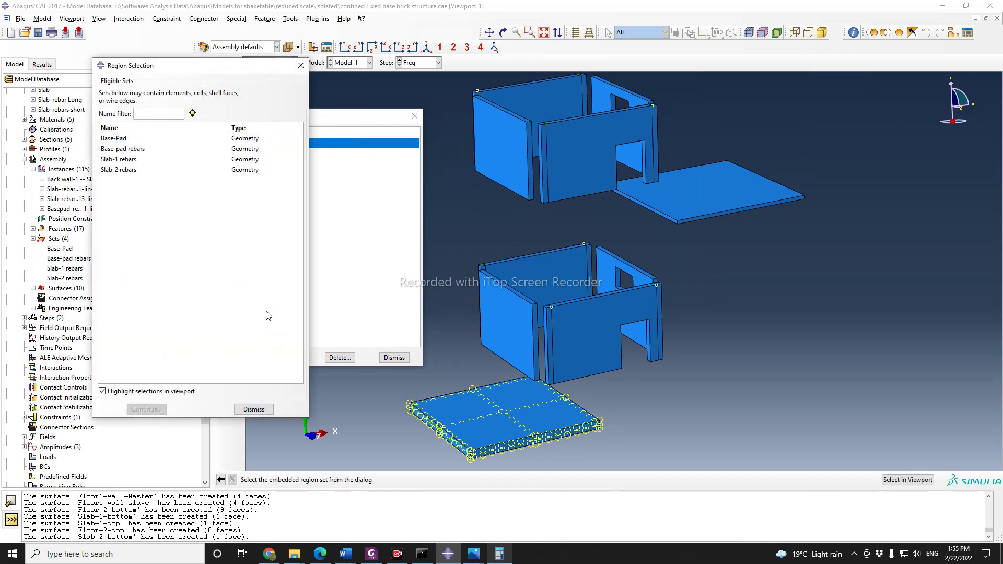
{"action": "left_click", "coordinate": [131, 161]}
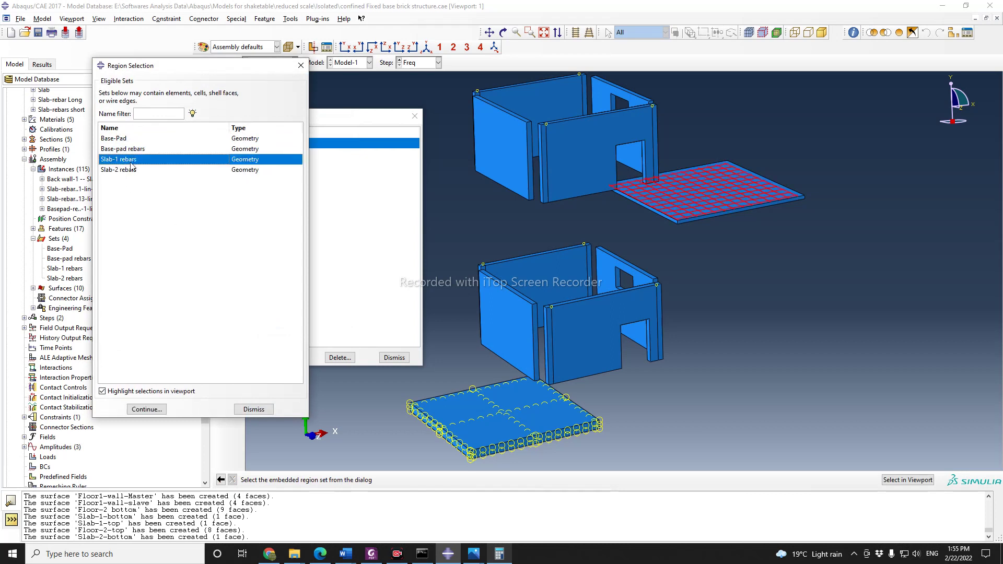
{"action": "left_click", "coordinate": [151, 410]}
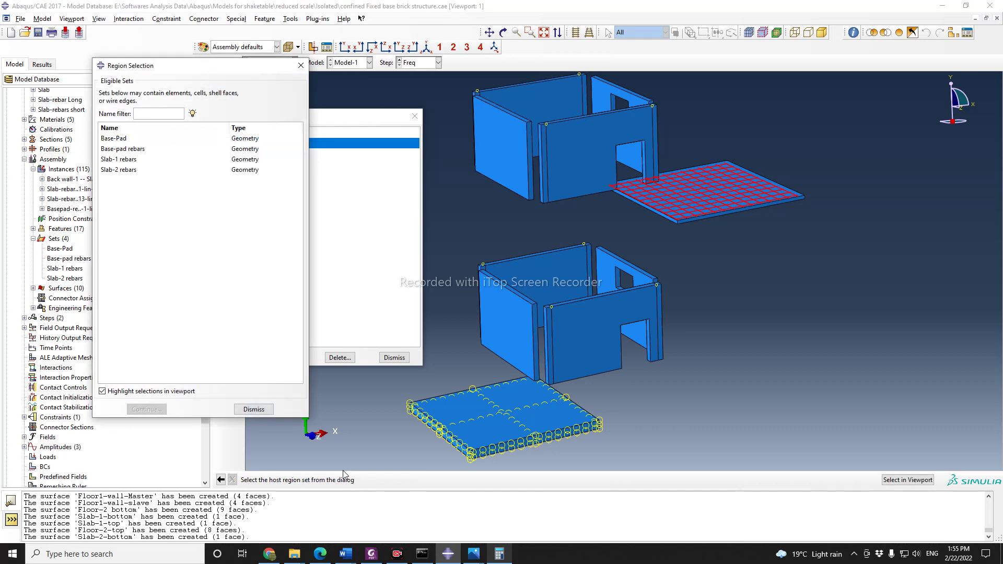
Step: Pick the first-floor slab as the host region in a new set named Slab-1, save the constraint and highlight that set
{"action": "left_click", "coordinate": [255, 409]}
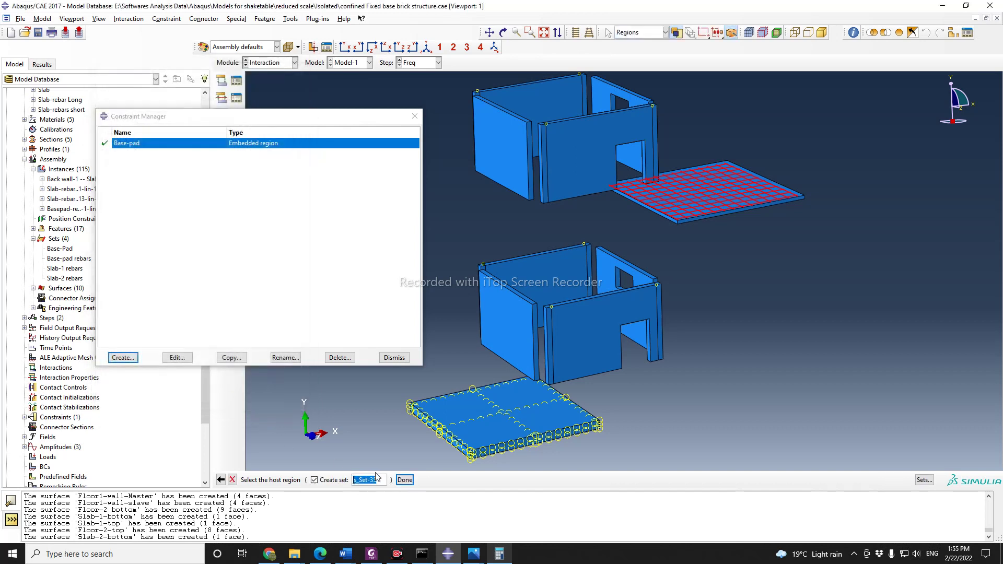
{"action": "type", "text": "Slab-1"}
{"action": "scroll", "coordinate": [764, 239], "scroll_direction": "up", "scroll_amount": 3}
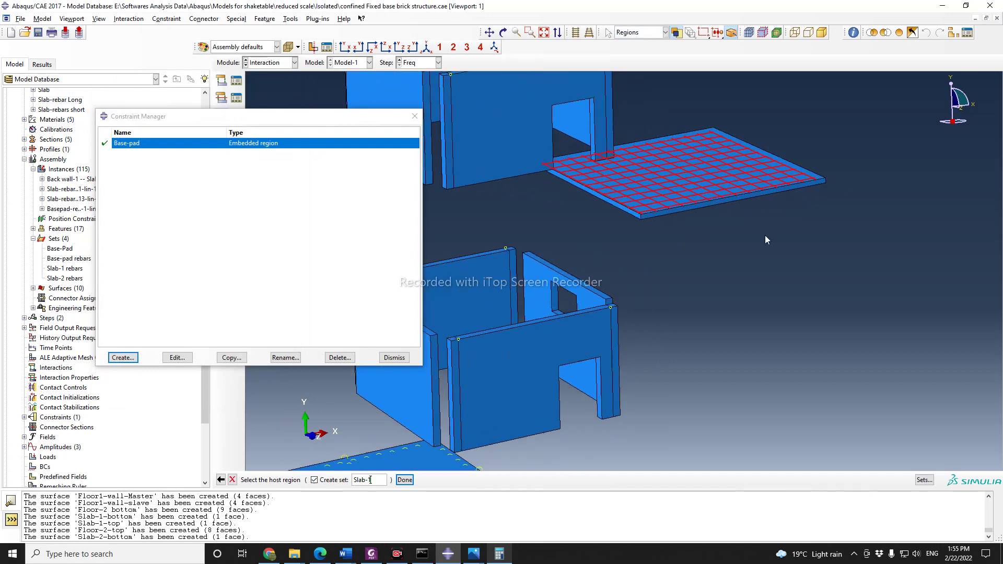
{"action": "left_click", "coordinate": [806, 187]}
{"action": "left_click", "coordinate": [404, 481]}
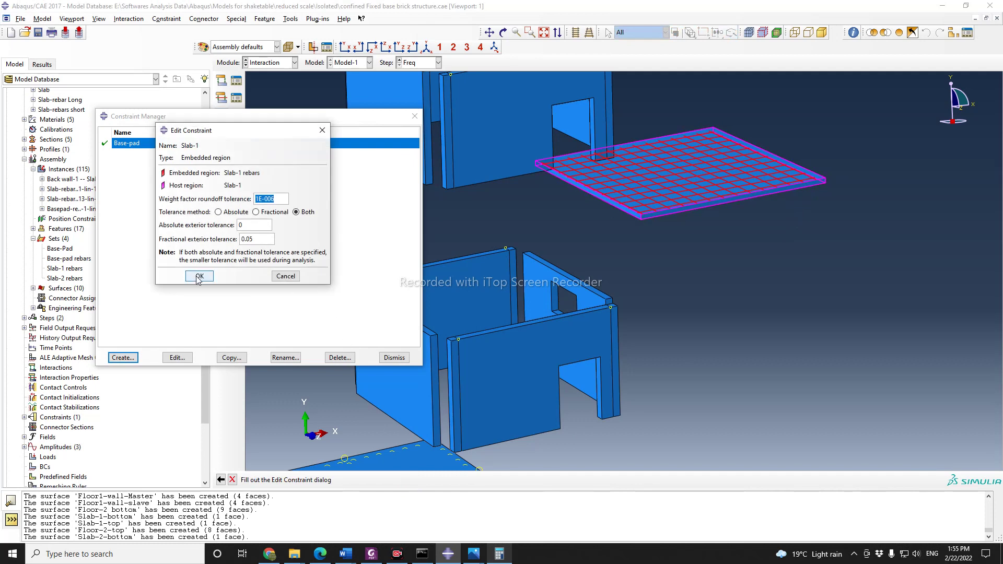
{"action": "left_click", "coordinate": [200, 276]}
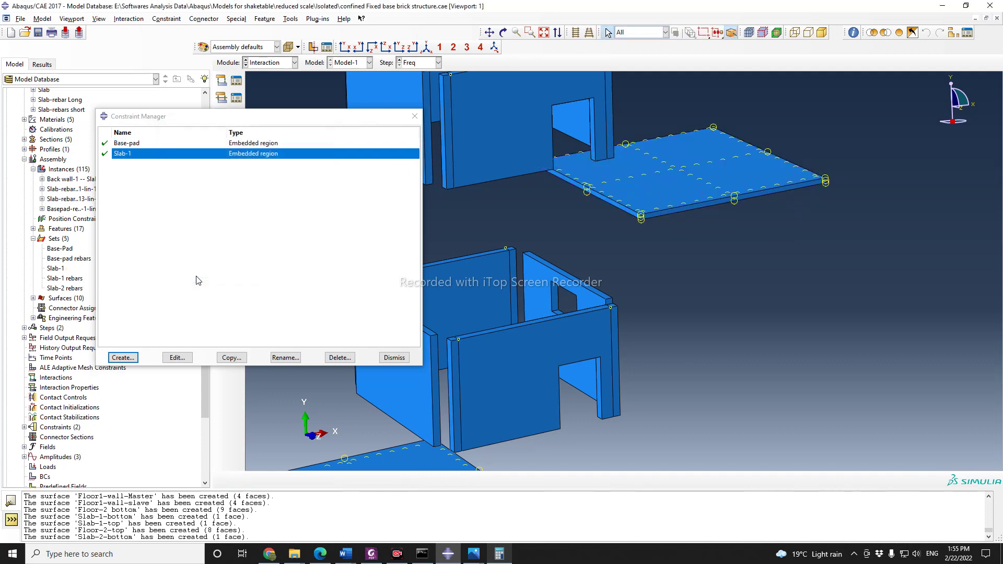
{"action": "left_click", "coordinate": [56, 268]}
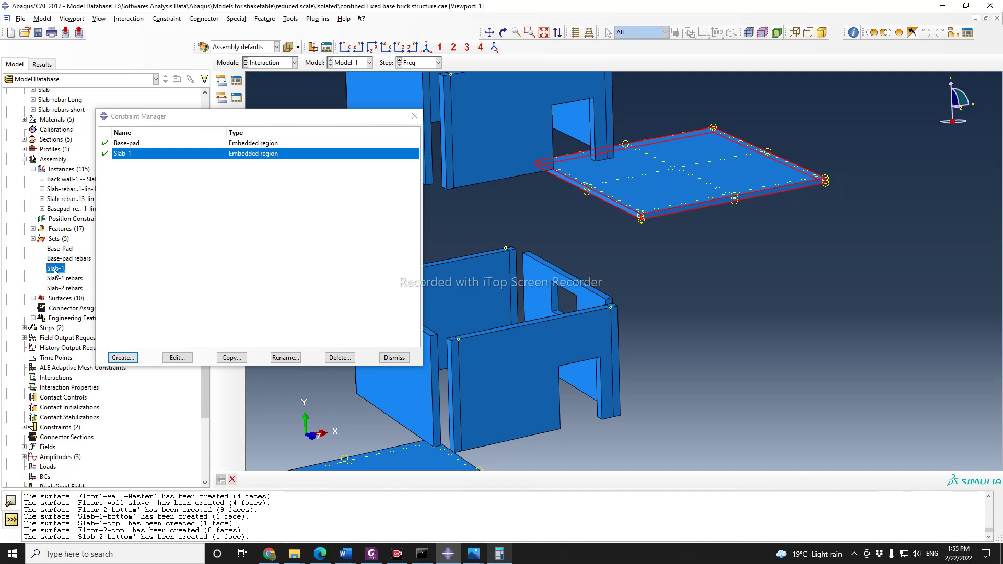
Step: Create an embedded region constraint named Slab-2 with the Slab-2 rebars set as its embedded region
{"action": "scroll", "coordinate": [739, 376], "scroll_direction": "down", "scroll_amount": 2}
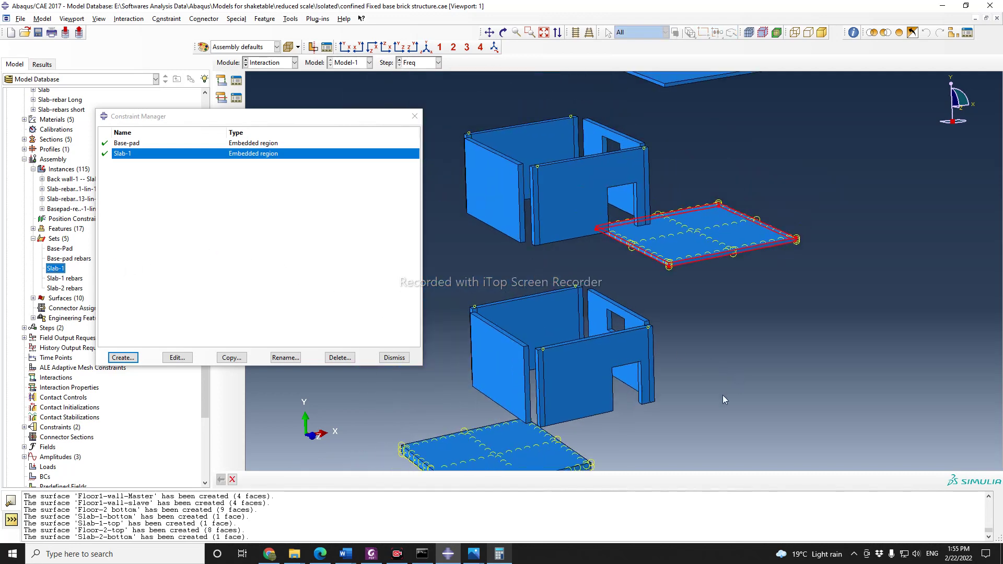
{"action": "scroll", "coordinate": [722, 396], "scroll_direction": "down", "scroll_amount": 2}
{"action": "scroll", "coordinate": [708, 177], "scroll_direction": "up", "scroll_amount": 2}
{"action": "left_click", "coordinate": [132, 358]}
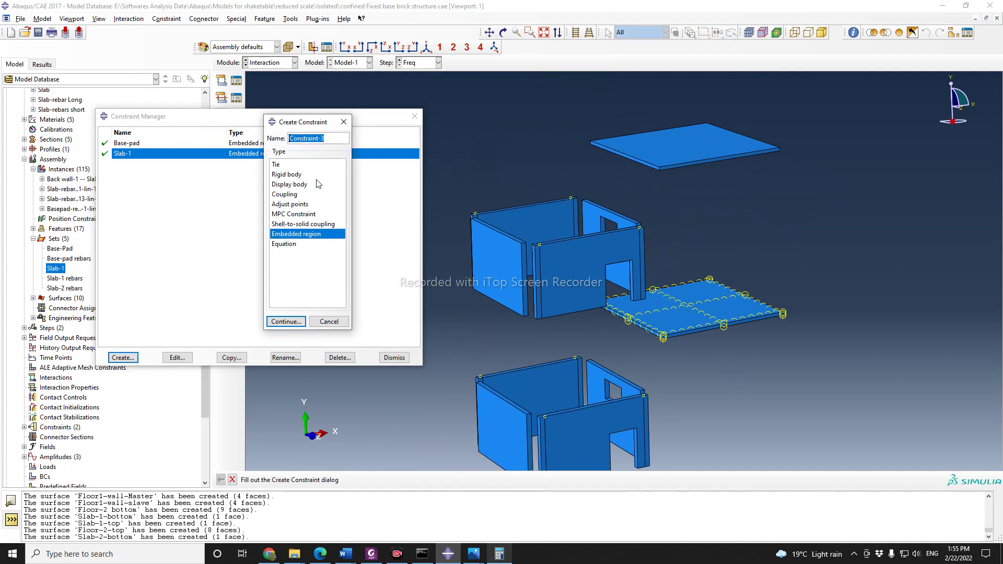
{"action": "type", "text": "Slab-2"}
{"action": "left_click", "coordinate": [293, 323]}
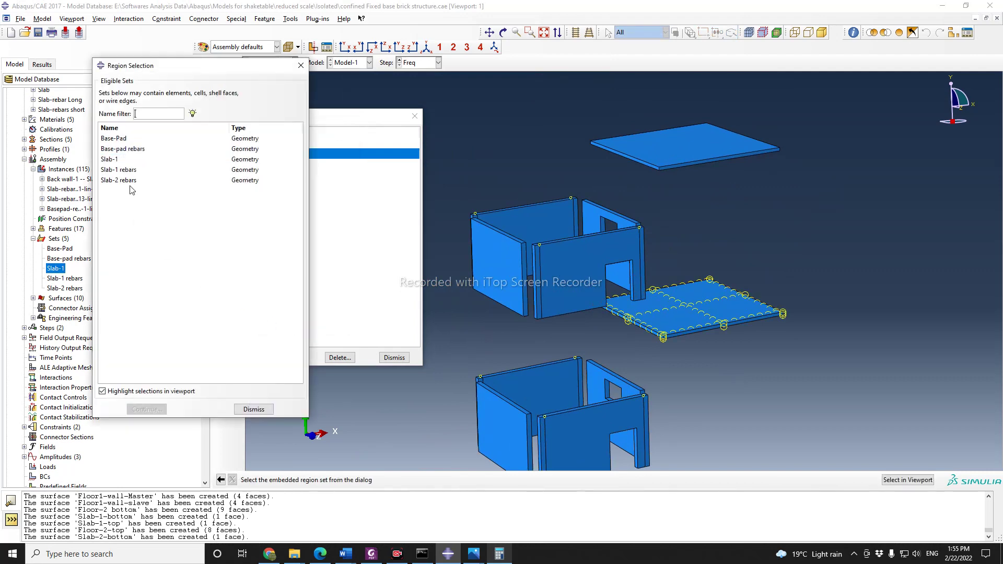
{"action": "left_click", "coordinate": [133, 180]}
{"action": "left_click", "coordinate": [146, 410]}
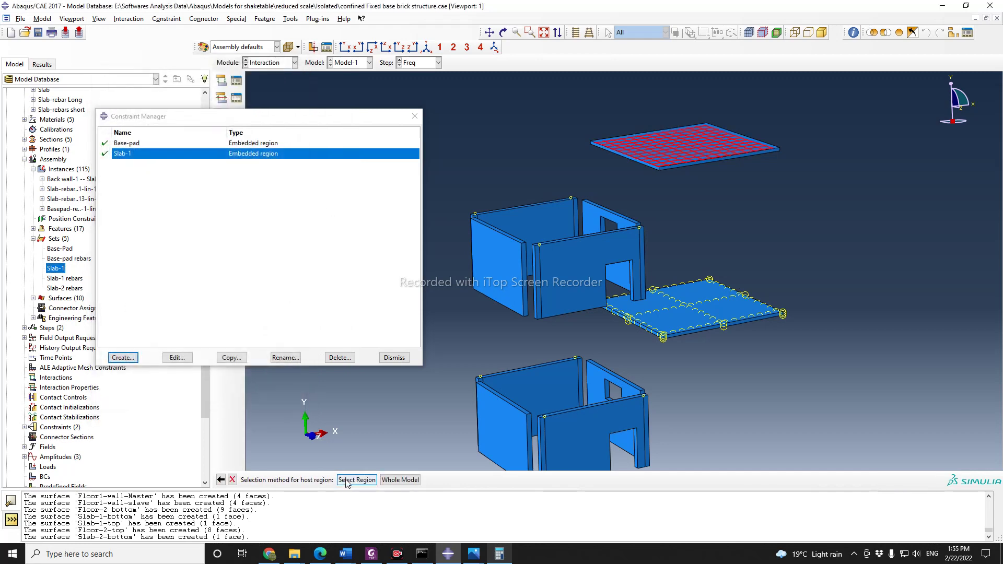
Step: Pick the uppermost slab as the host region in a new set named Slab-2 and save the Slab-2 constraint with default tolerances
{"action": "left_click", "coordinate": [356, 480]}
{"action": "left_click", "coordinate": [253, 407]}
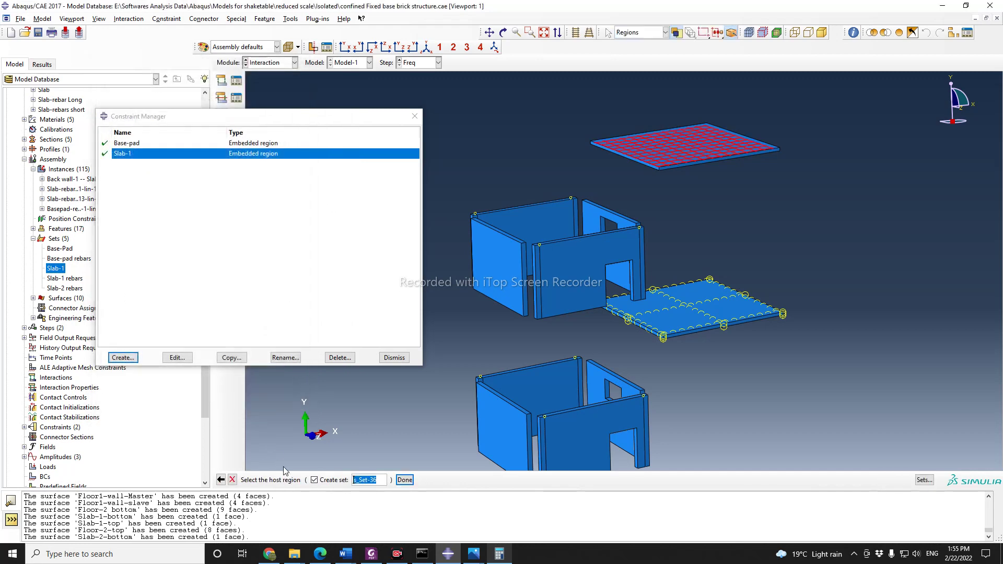
{"action": "type", "text": "Slab-2"}
{"action": "scroll", "coordinate": [732, 156], "scroll_direction": "up", "scroll_amount": 2}
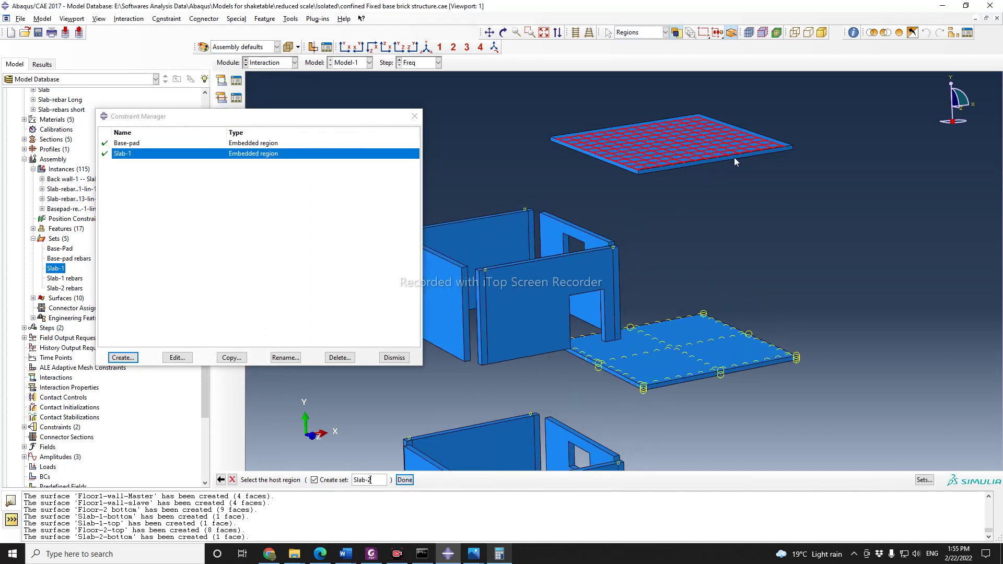
{"action": "left_click", "coordinate": [405, 480]}
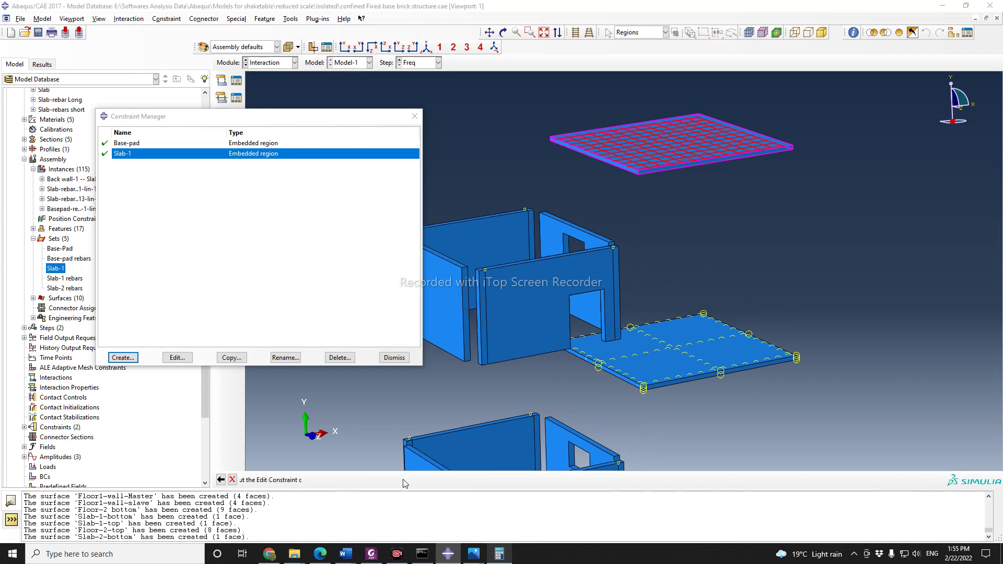
{"action": "left_click", "coordinate": [199, 276]}
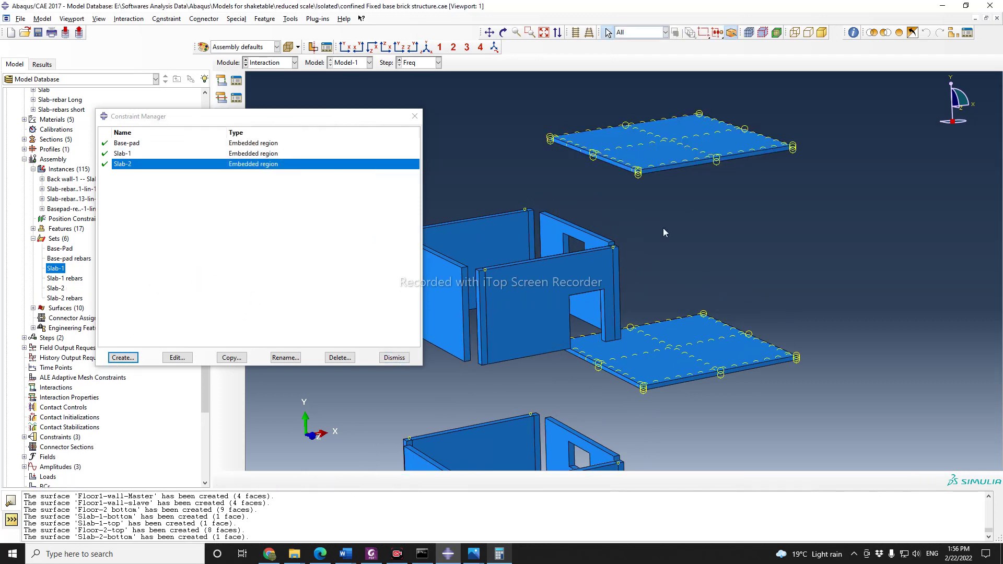
{"action": "scroll", "coordinate": [674, 225], "scroll_direction": "down", "scroll_amount": 2}
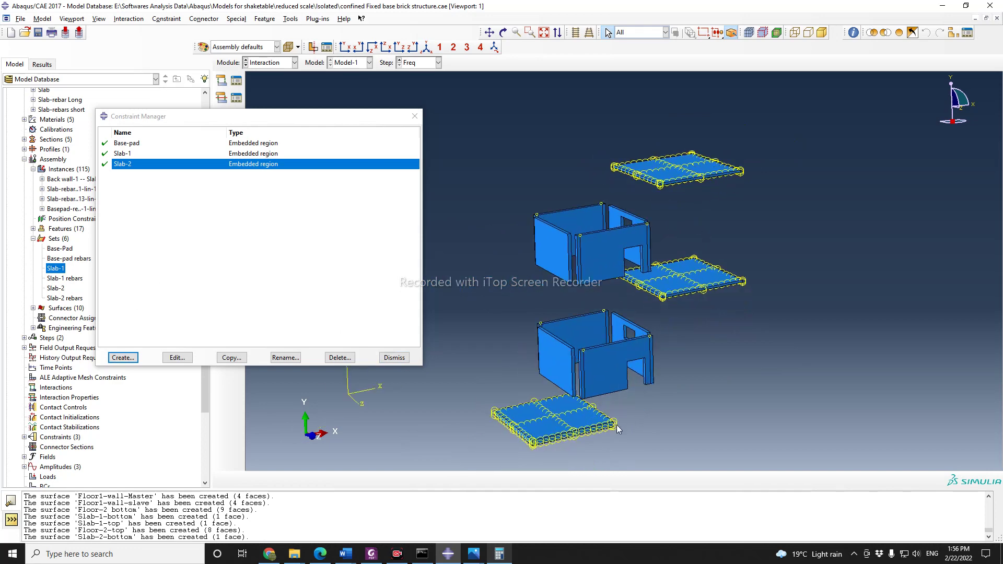
{"action": "scroll", "coordinate": [583, 434], "scroll_direction": "up", "scroll_amount": 2}
{"action": "scroll", "coordinate": [420, 472], "scroll_direction": "up", "scroll_amount": 1}
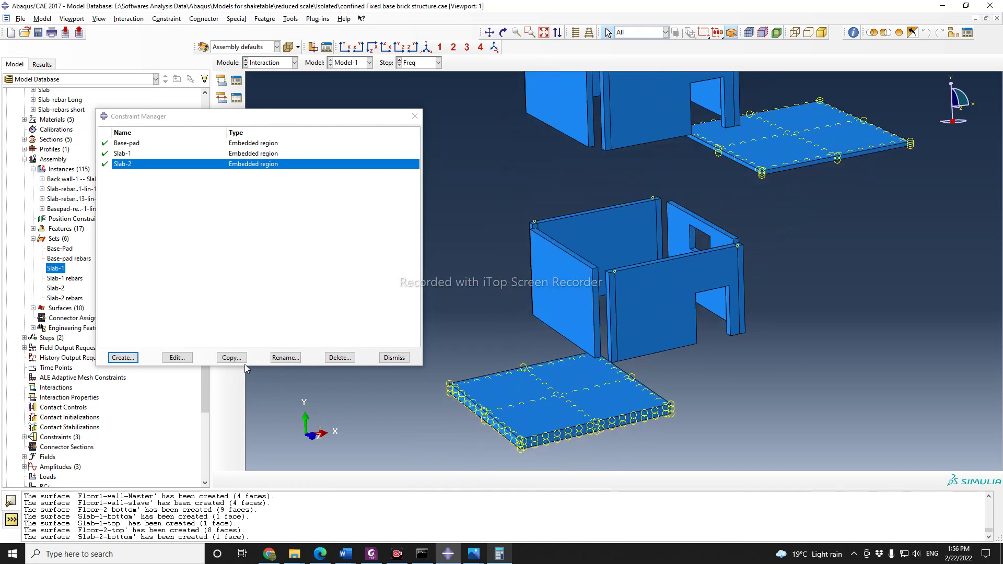
Step: Create a tie constraint named Basepad-to-Floor1 with the Basepad-top surface as its master
{"action": "left_click", "coordinate": [123, 358]}
{"action": "left_click", "coordinate": [282, 164]}
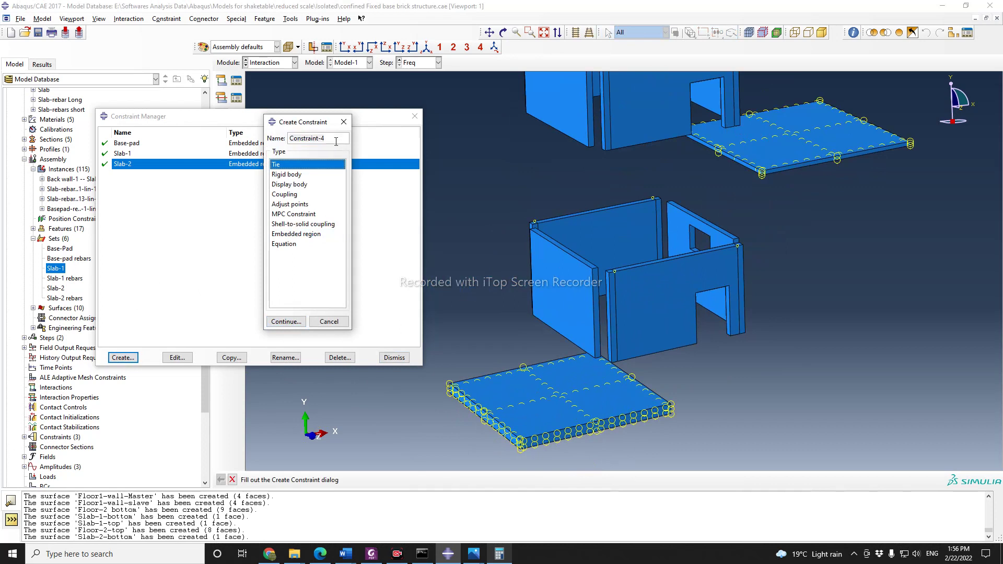
{"action": "type", "text": "Base-pad-to"}
{"action": "left_click", "coordinate": [305, 138]}
{"action": "key", "text": "BackSpace"}
{"action": "type", "text": "-Floor"}
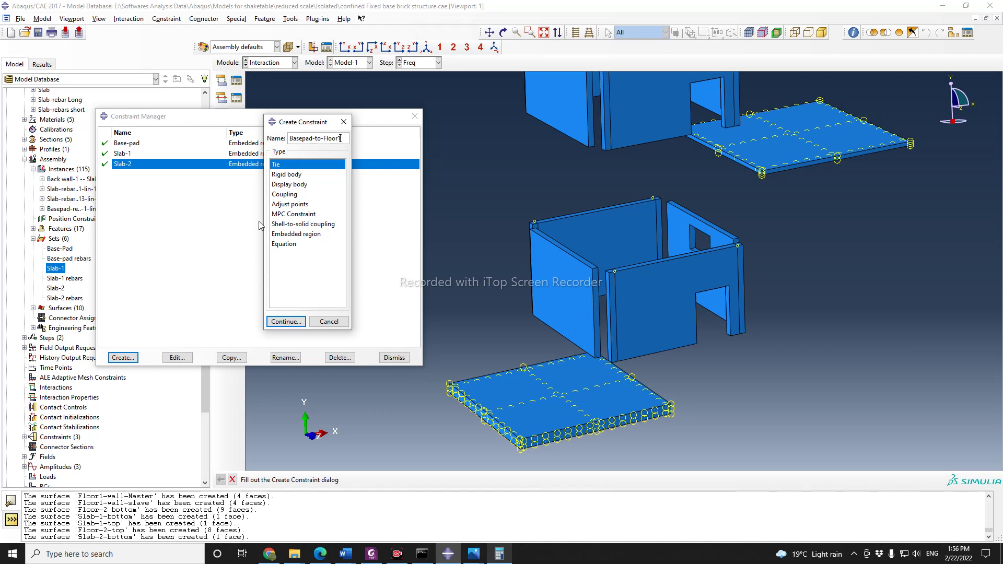
{"action": "left_click", "coordinate": [286, 321]}
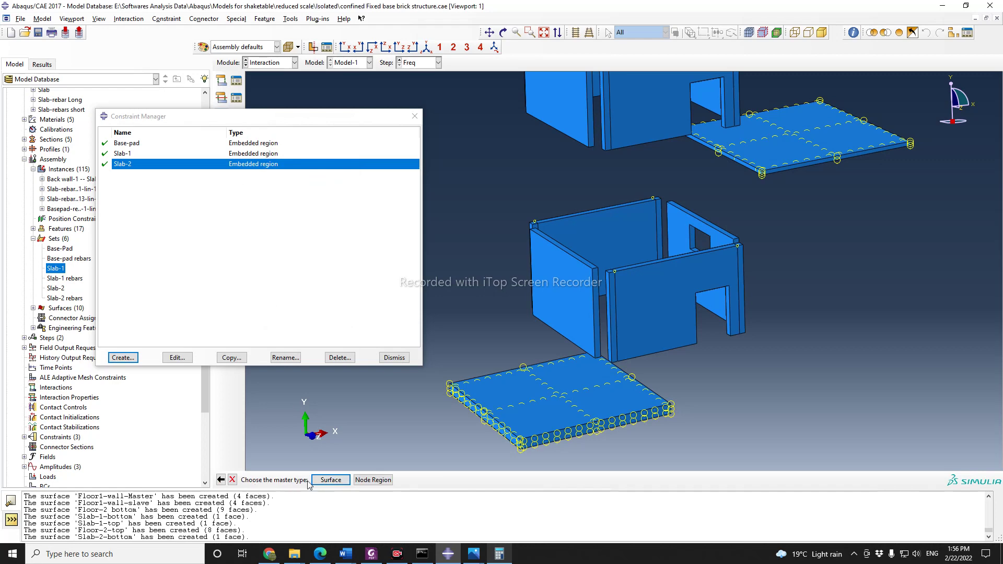
{"action": "left_click", "coordinate": [331, 479]}
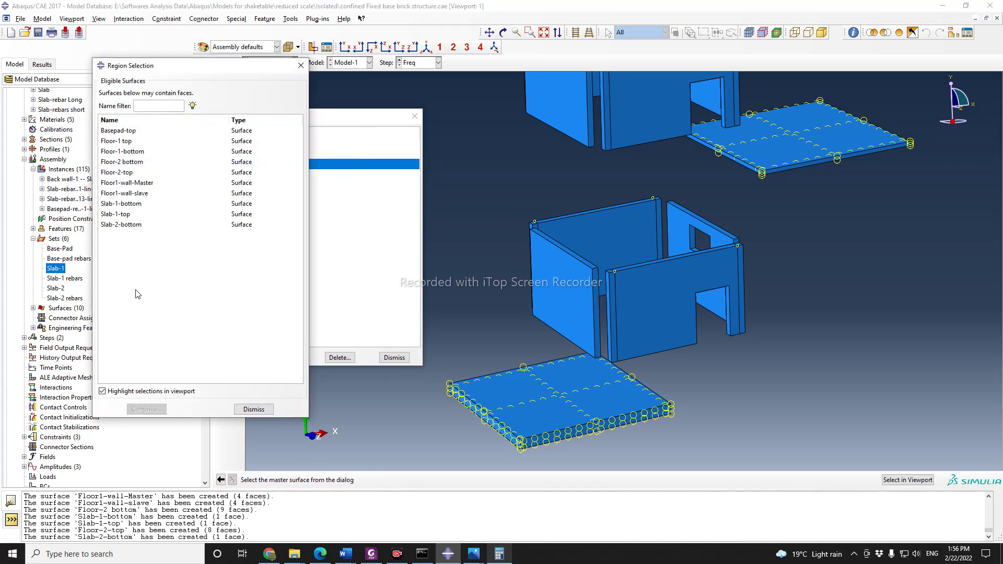
{"action": "left_click", "coordinate": [136, 131]}
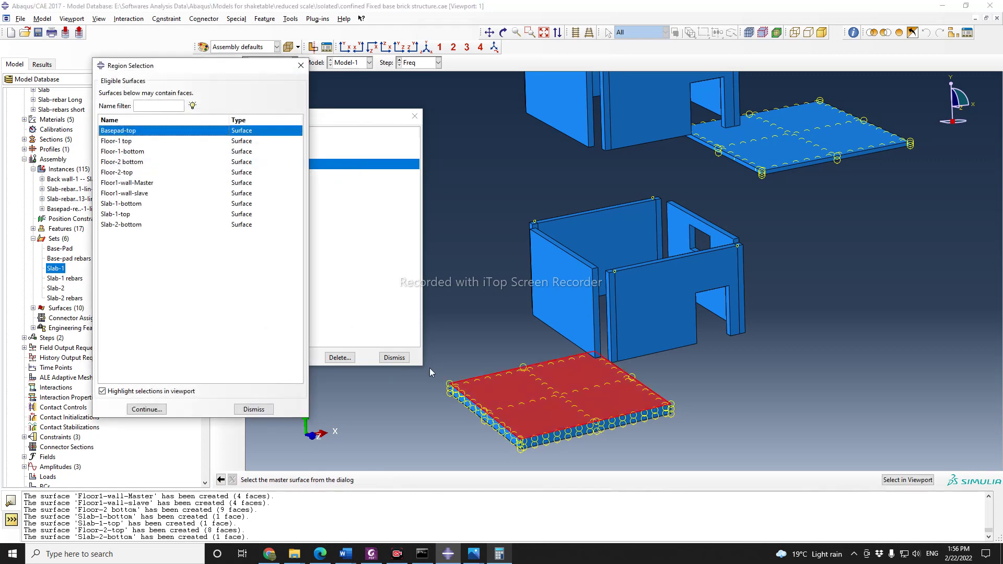
{"action": "left_click", "coordinate": [146, 409]}
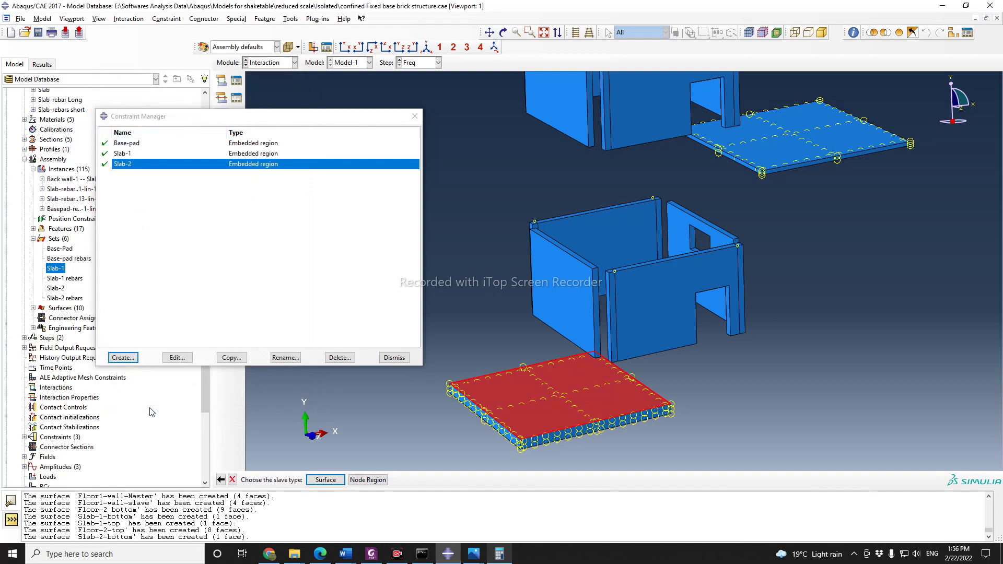
Step: Choose the Floor-1-bottom surface as the slave and save the Basepad-to-Floor1 tie with default settings
{"action": "left_click", "coordinate": [329, 478]}
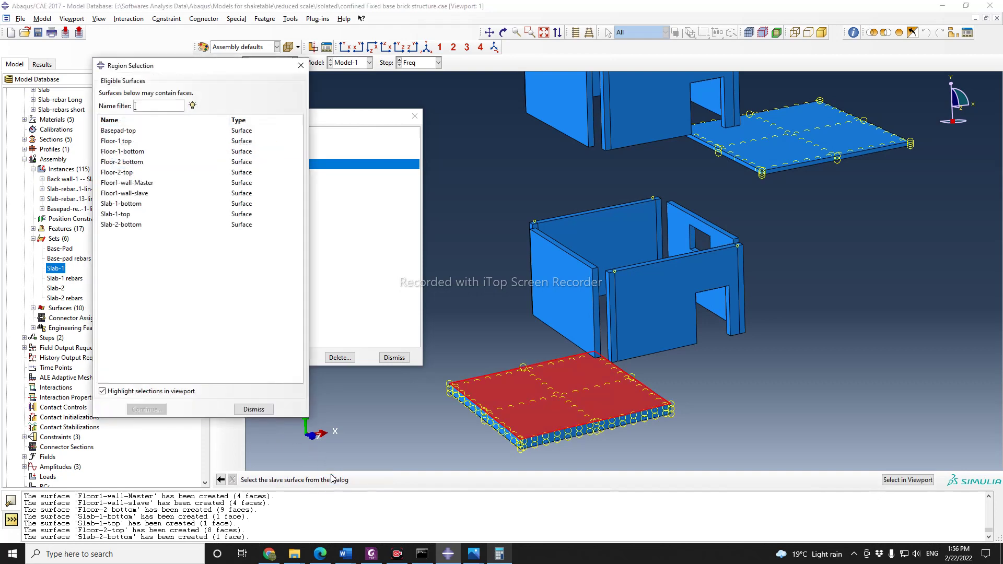
{"action": "left_click", "coordinate": [141, 151]}
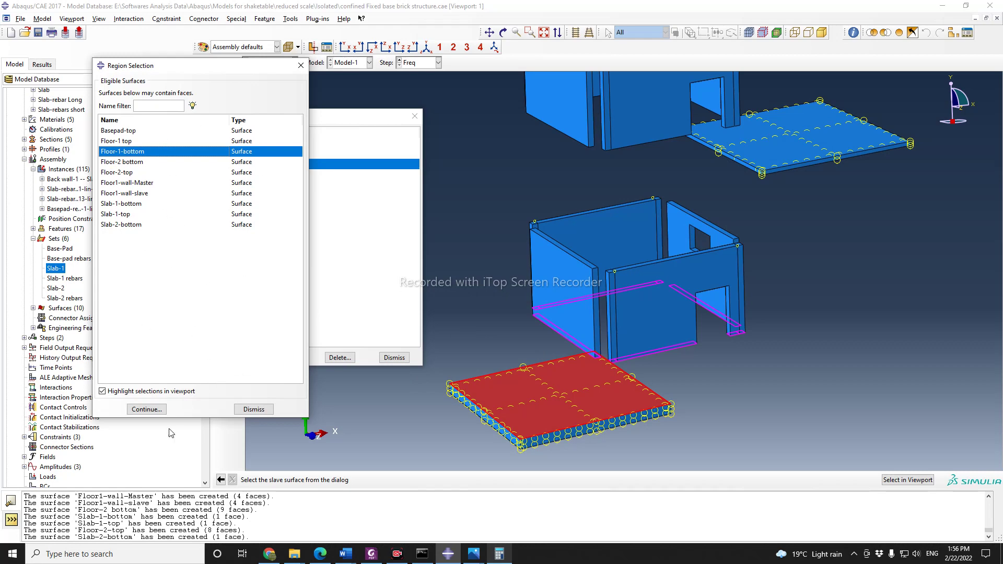
{"action": "left_click", "coordinate": [503, 32]}
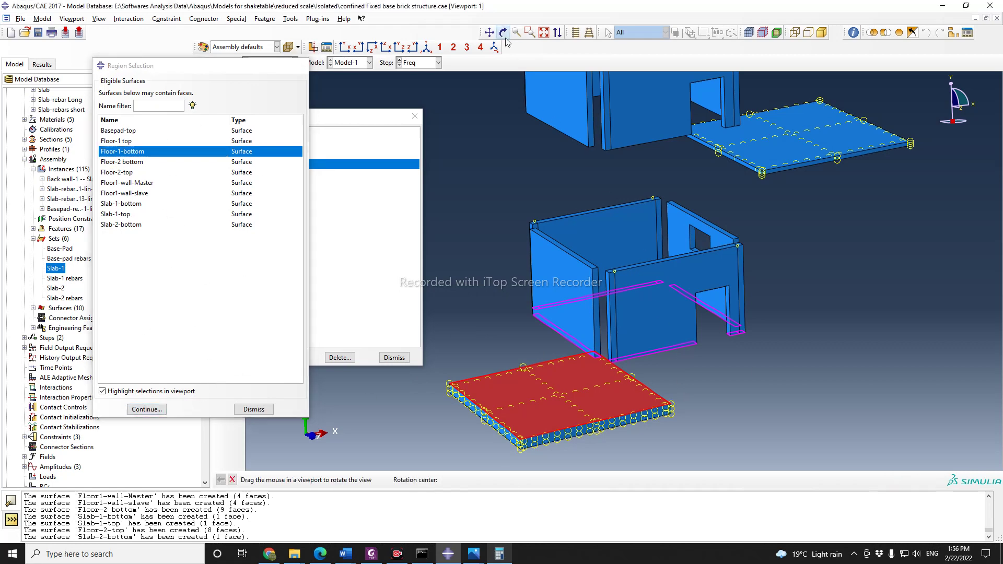
{"action": "left_click_drag", "start_coordinate": [613, 278], "coordinate": [607, 180]}
{"action": "left_click_drag", "start_coordinate": [576, 306], "coordinate": [564, 333]}
{"action": "left_click", "coordinate": [232, 480]}
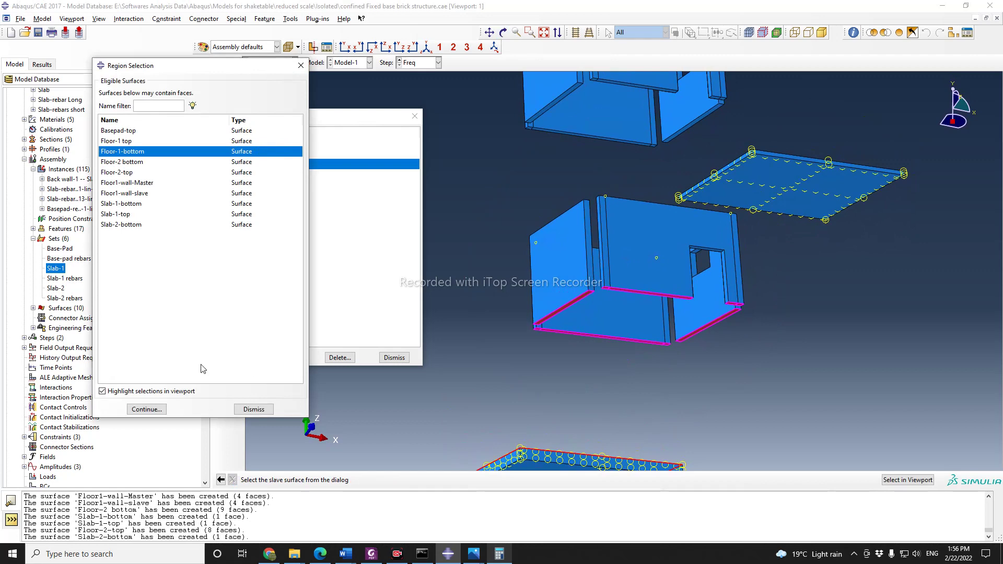
{"action": "left_click", "coordinate": [146, 409]}
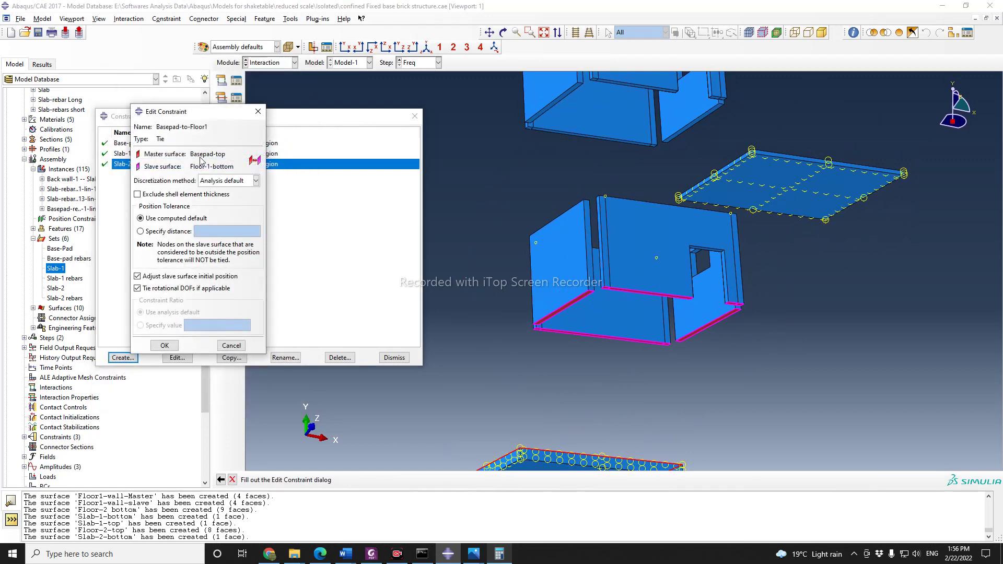
{"action": "left_click", "coordinate": [163, 346]}
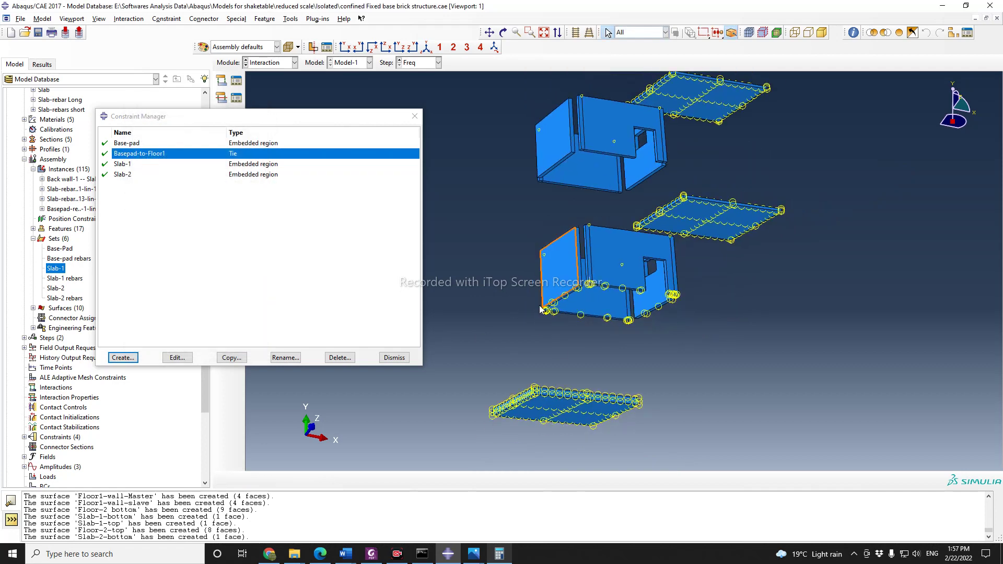
Step: Examine the separated base pad, walls and slabs of both storeys from several viewpoints
{"action": "left_click", "coordinate": [503, 32]}
{"action": "left_click_drag", "start_coordinate": [573, 350], "coordinate": [543, 414]}
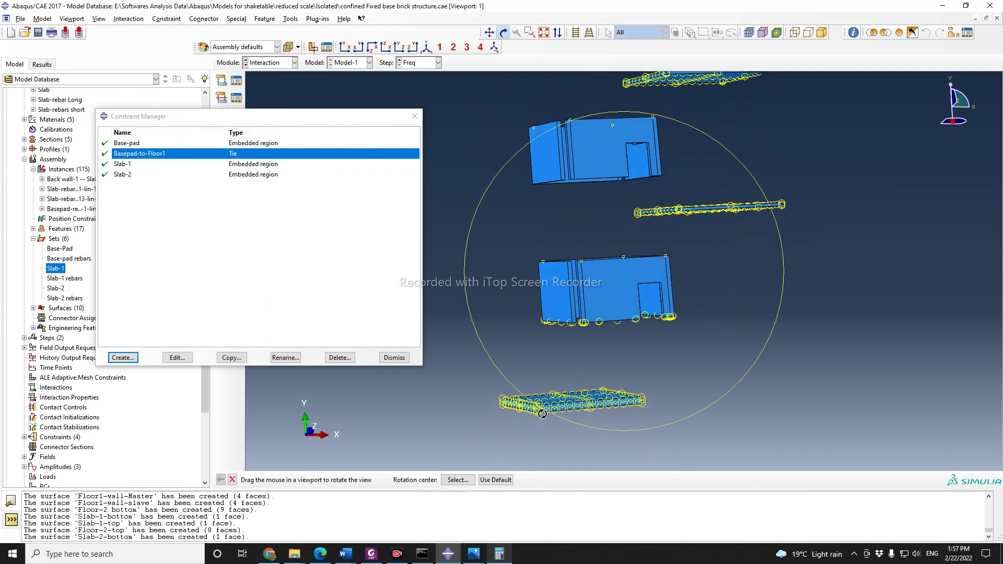
{"action": "left_click_drag", "start_coordinate": [604, 339], "coordinate": [507, 387]}
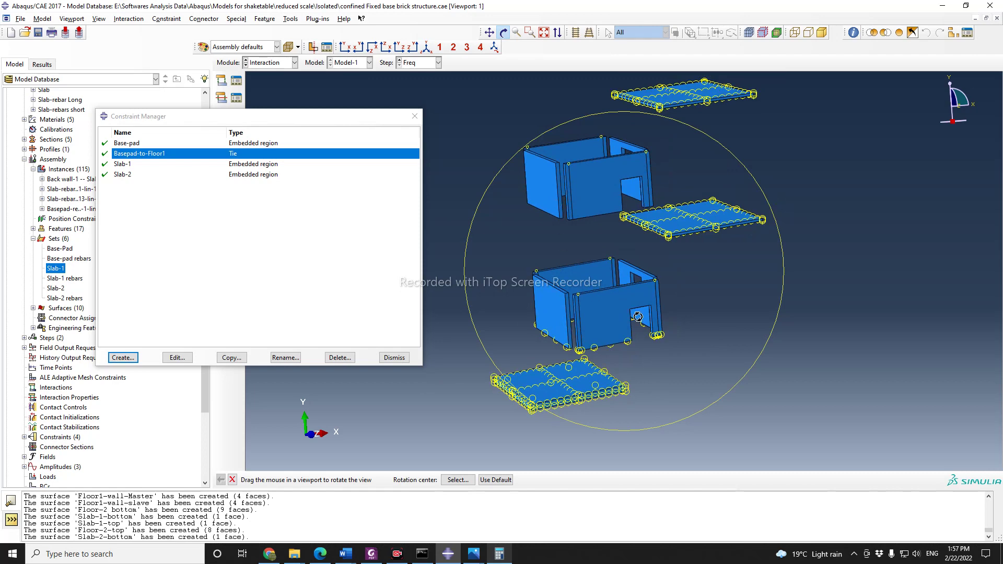
{"action": "scroll", "coordinate": [638, 318], "scroll_direction": "down", "scroll_amount": 1}
{"action": "scroll", "coordinate": [610, 356], "scroll_direction": "up", "scroll_amount": 2}
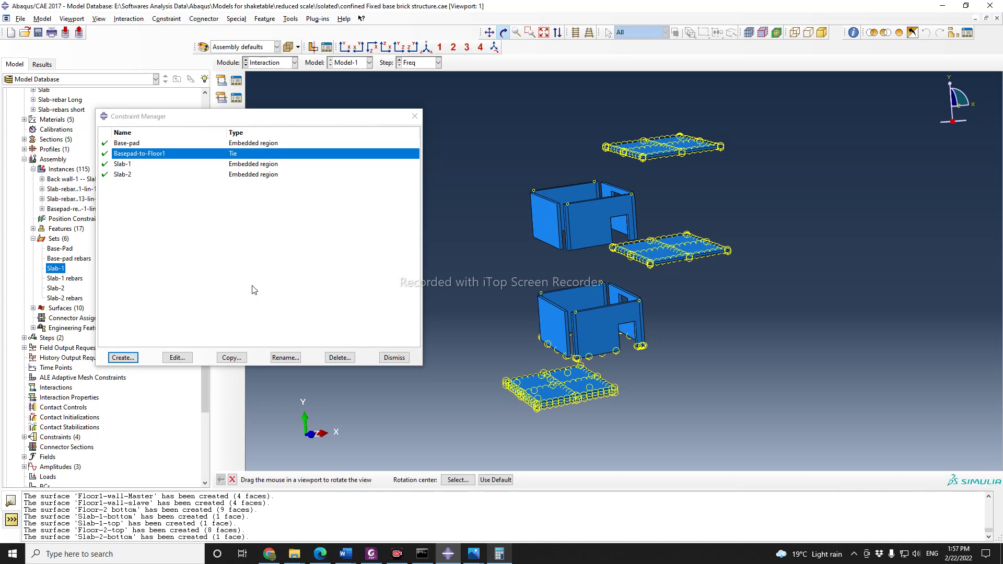
{"action": "left_click_drag", "start_coordinate": [506, 380], "coordinate": [554, 366]}
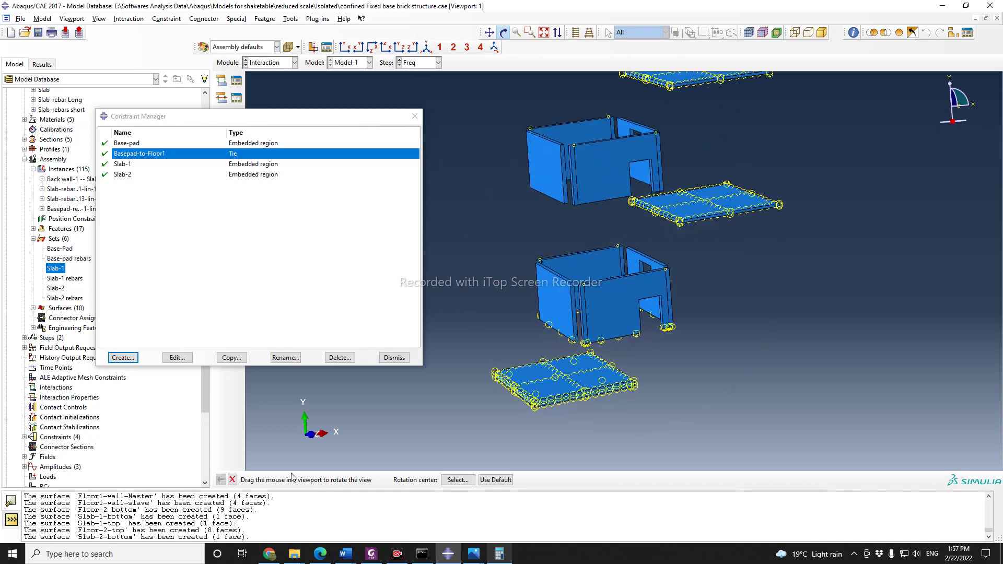
{"action": "left_click", "coordinate": [231, 479]}
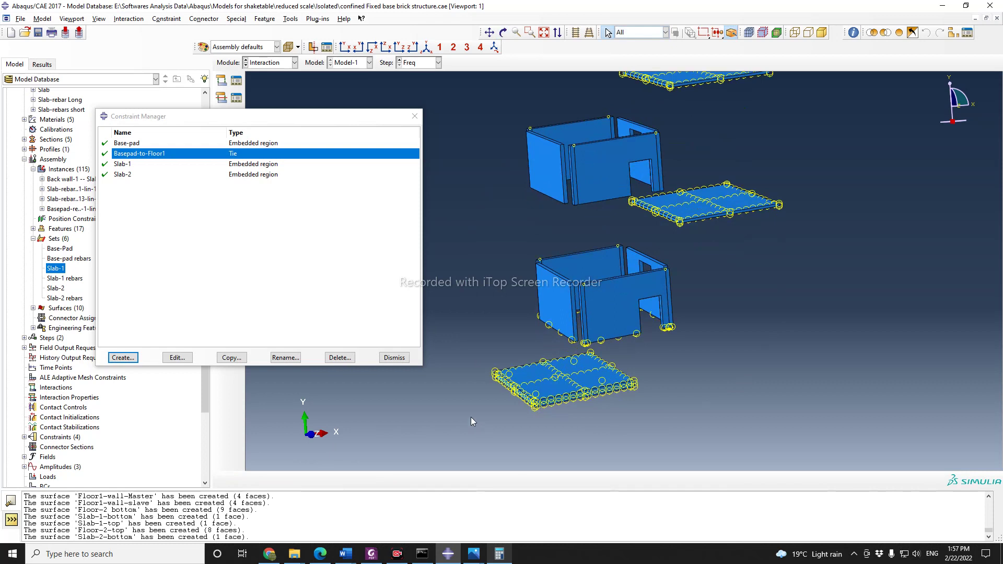
{"action": "scroll", "coordinate": [463, 416], "scroll_direction": "down", "scroll_amount": 1}
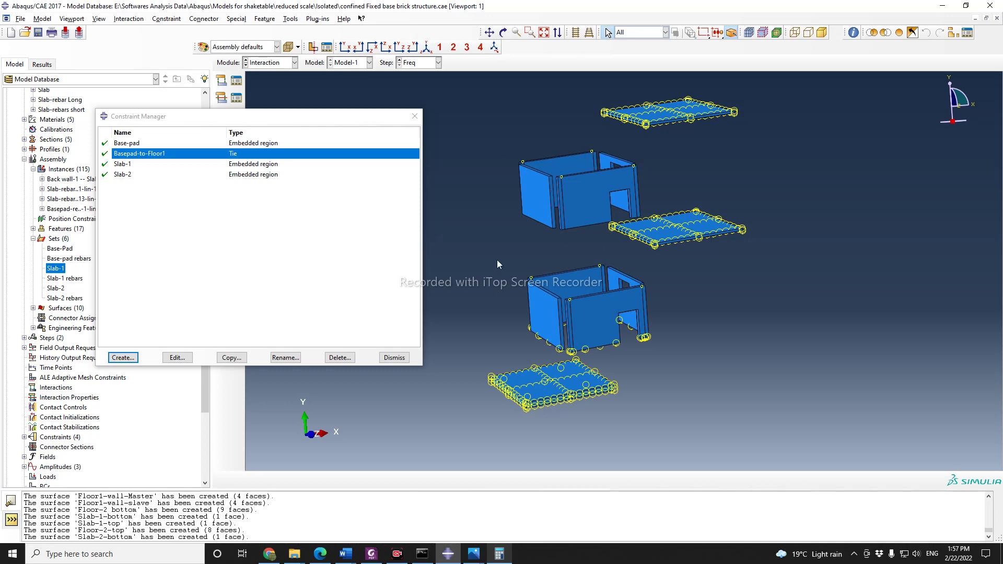
{"action": "scroll", "coordinate": [482, 362], "scroll_direction": "down", "scroll_amount": 2}
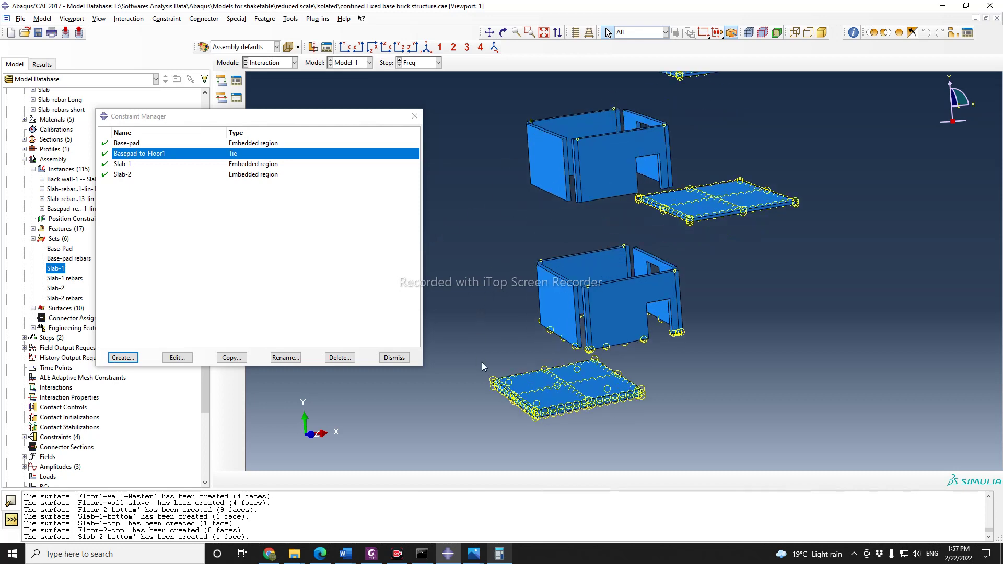
{"action": "scroll", "coordinate": [682, 391], "scroll_direction": "up", "scroll_amount": 3}
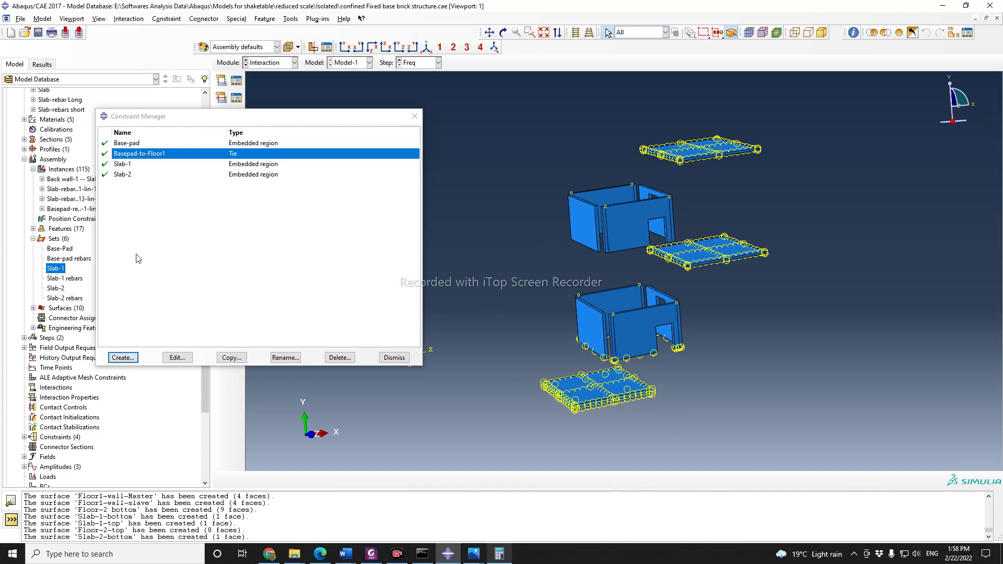
Step: Create a tie constraint named Floor1-walls with the Floor1-wall-Master surface as its master
{"action": "left_click", "coordinate": [129, 357]}
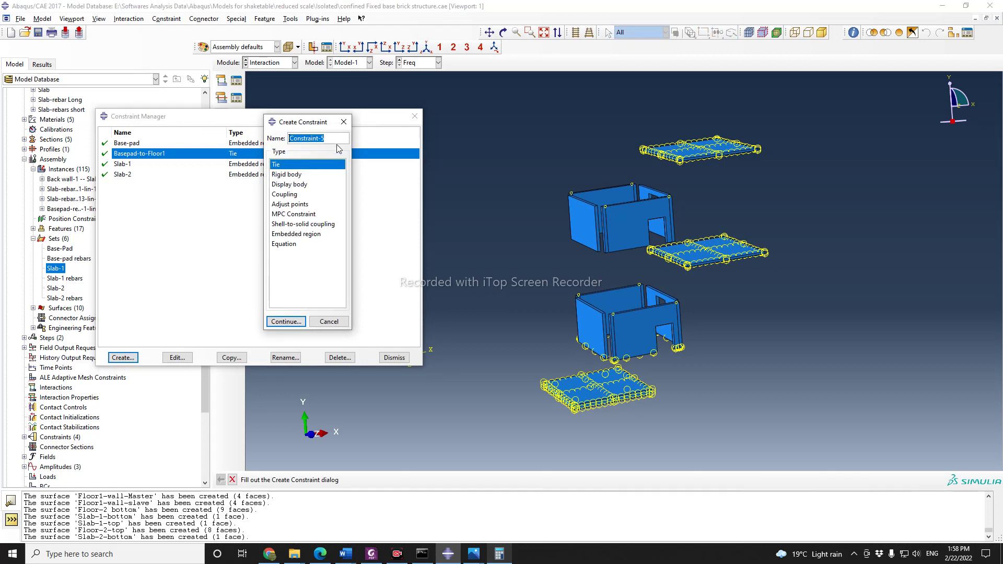
{"action": "type", "text": "Floor1-walls"}
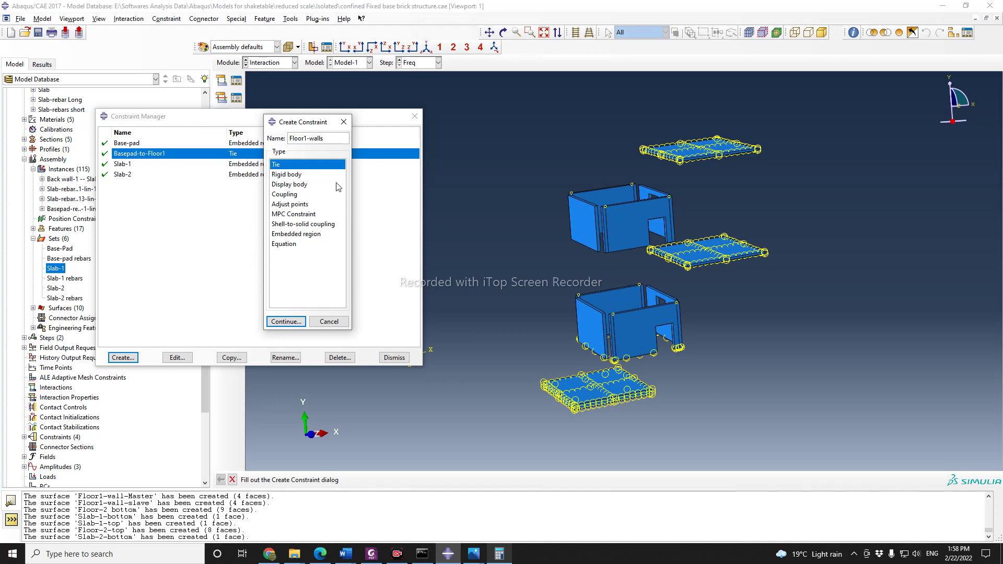
{"action": "left_click", "coordinate": [286, 321]}
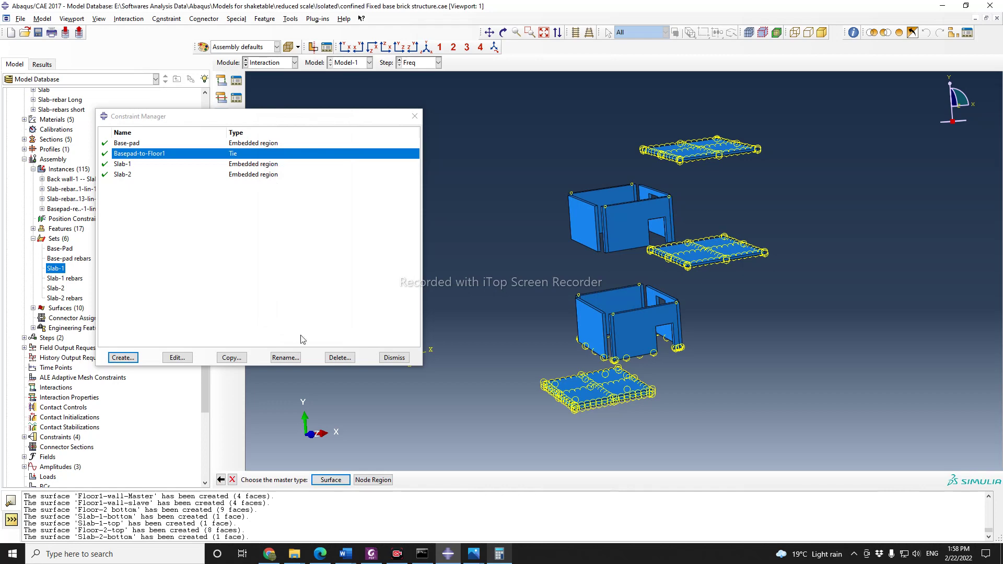
{"action": "left_click", "coordinate": [330, 481]}
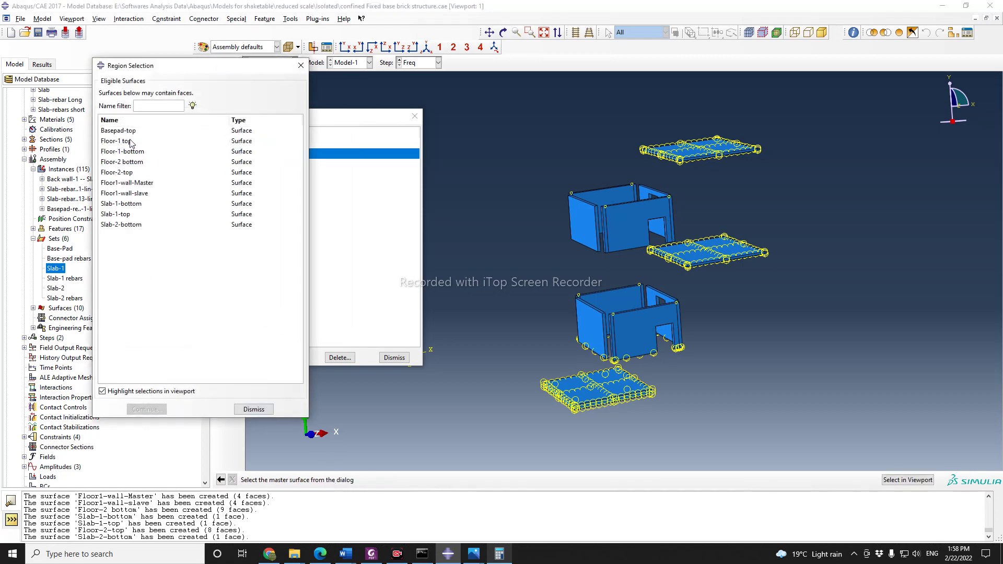
{"action": "left_click", "coordinate": [153, 183]}
{"action": "scroll", "coordinate": [614, 390], "scroll_direction": "down", "scroll_amount": 2}
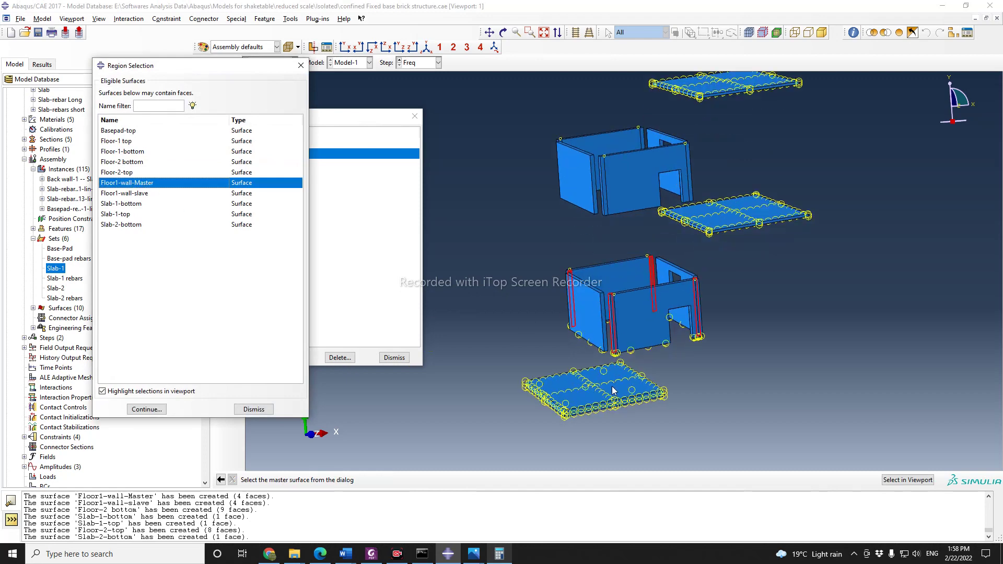
{"action": "left_click", "coordinate": [147, 409]}
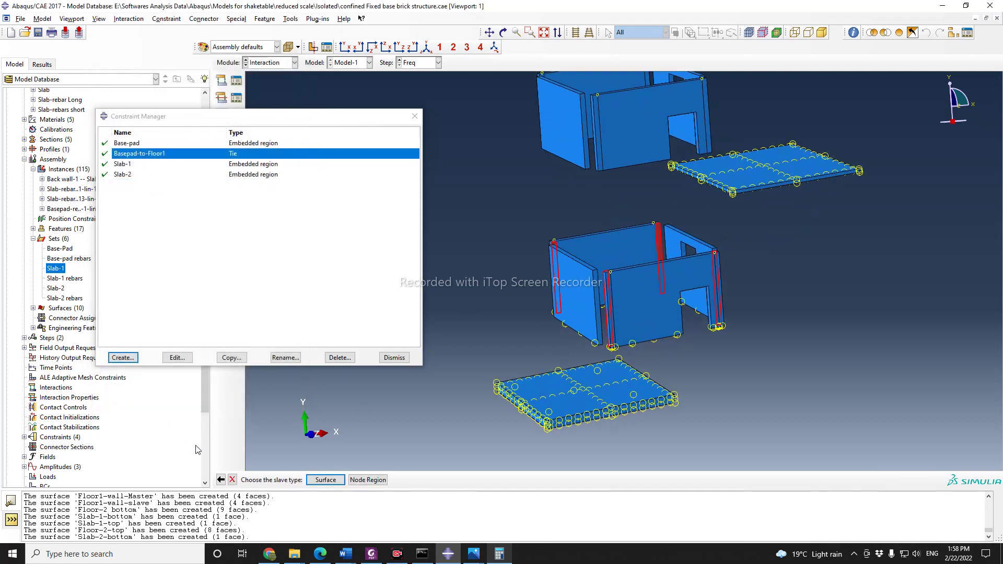
Step: Choose the Floor1-wall-slave surface as the slave and save the Floor1-walls tie with default settings
{"action": "left_click", "coordinate": [324, 480]}
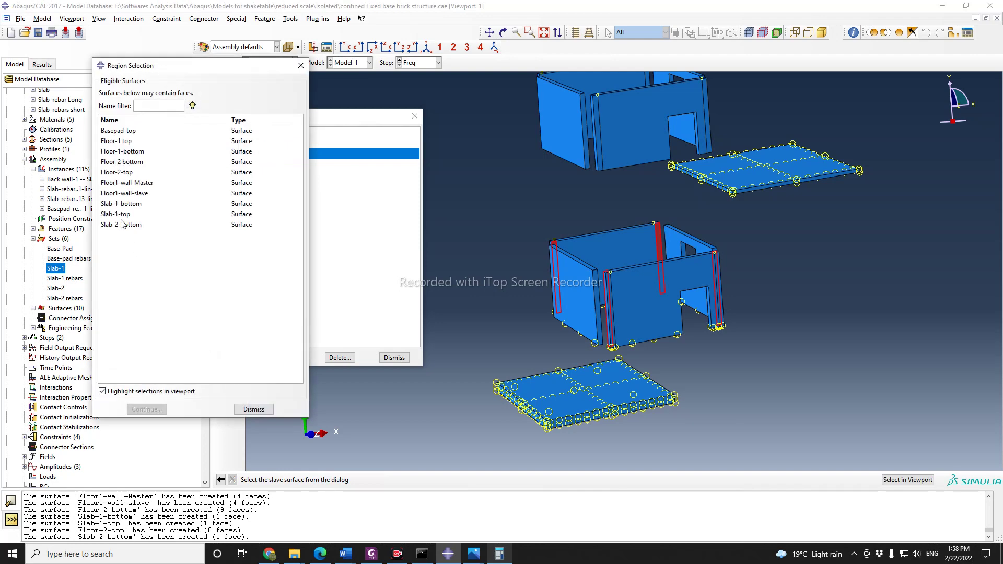
{"action": "left_click", "coordinate": [140, 193]}
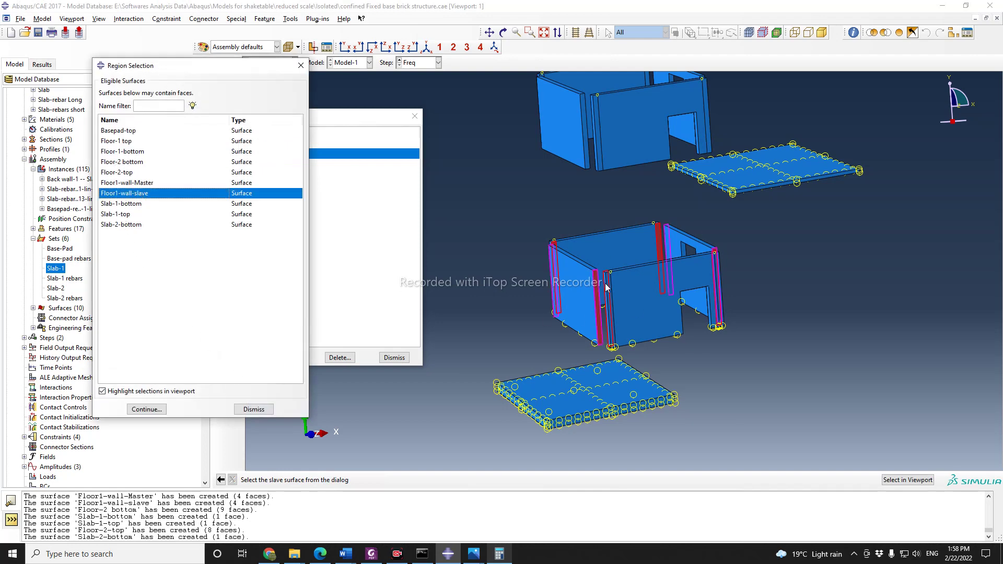
{"action": "left_click", "coordinate": [146, 409]}
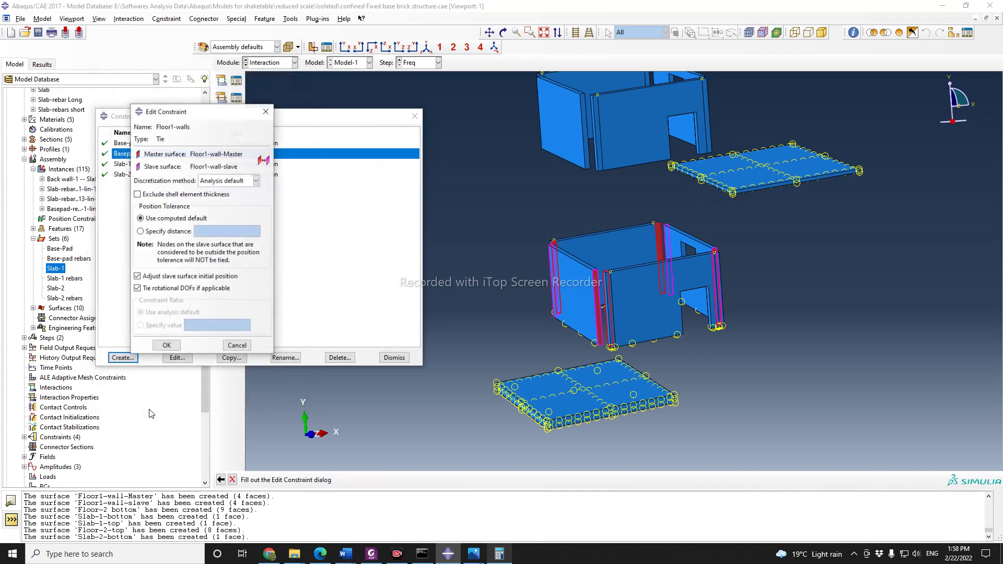
{"action": "left_click", "coordinate": [172, 342]}
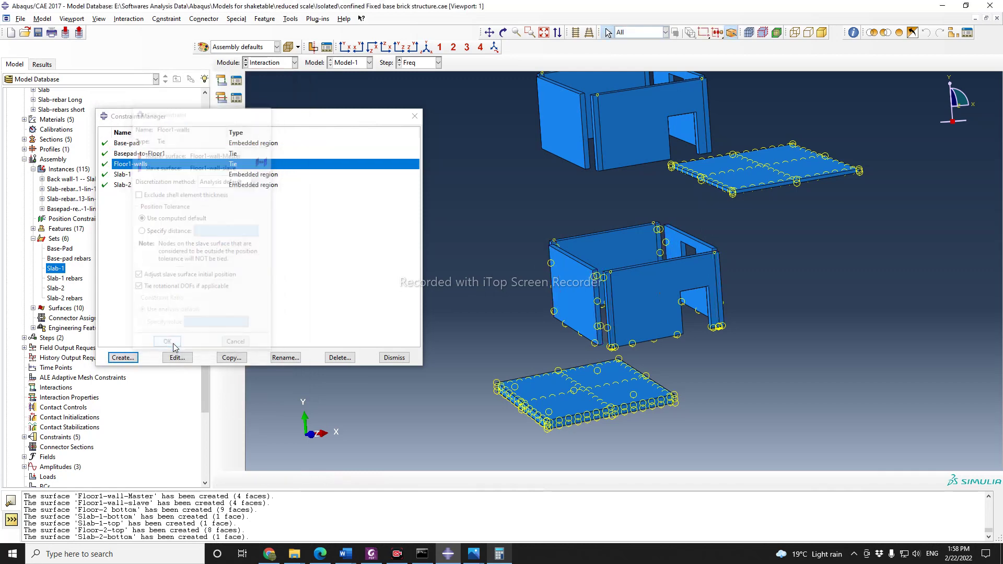
Step: Create a tie constraint named for the Floor1-to-slab connection, with the Floor-1 top surface as its master
{"action": "left_click", "coordinate": [123, 357]}
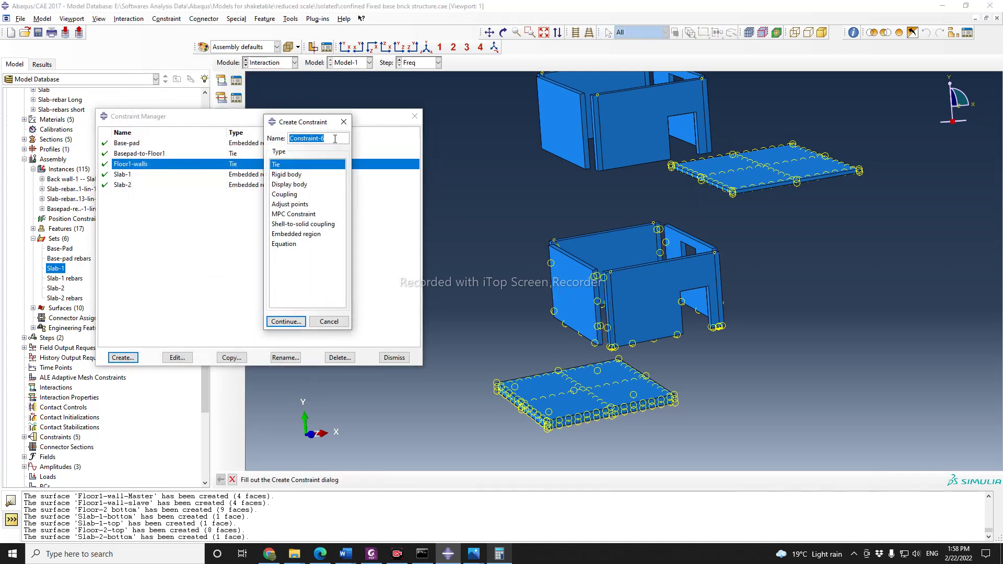
{"action": "type", "text": "Floor1-to-Slan"}
{"action": "key", "text": "BackSpace"}
{"action": "left_click", "coordinate": [286, 322]}
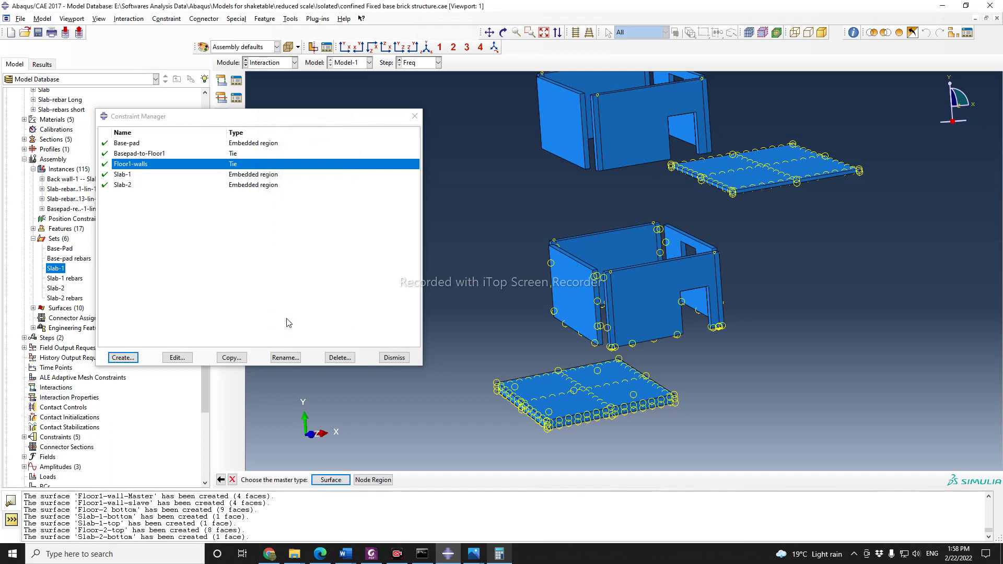
{"action": "left_click", "coordinate": [331, 481]}
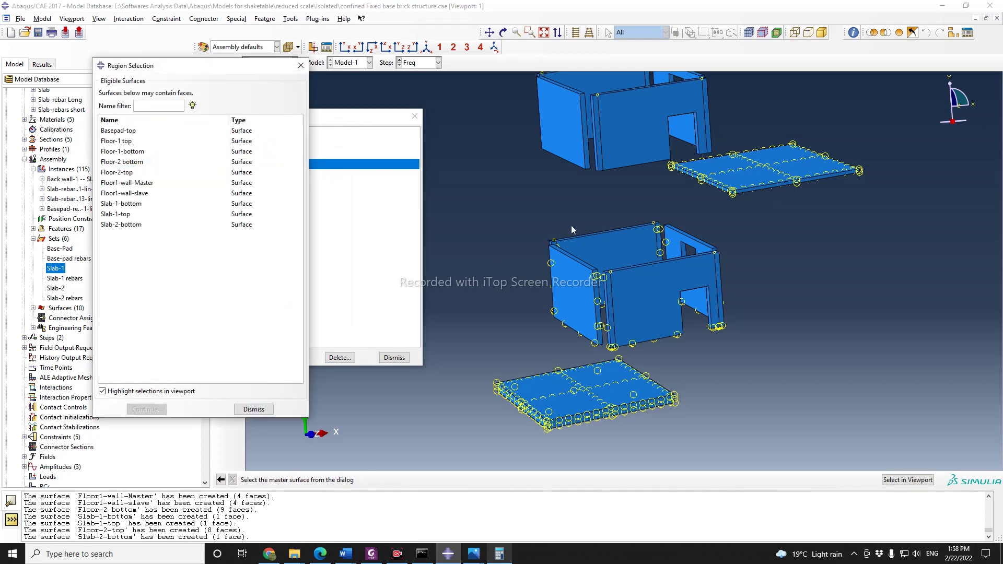
{"action": "left_click", "coordinate": [120, 141]}
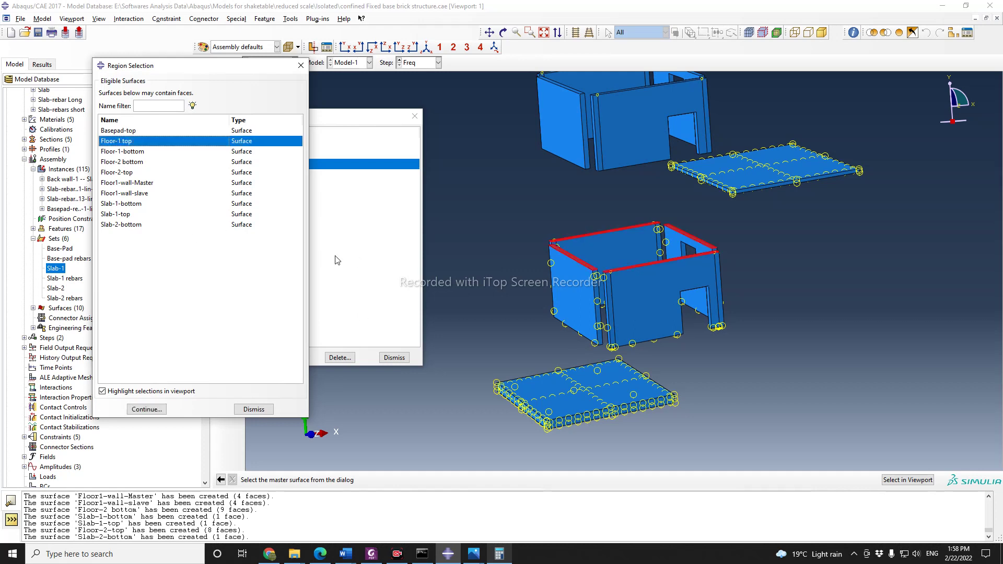
{"action": "left_click", "coordinate": [152, 409]}
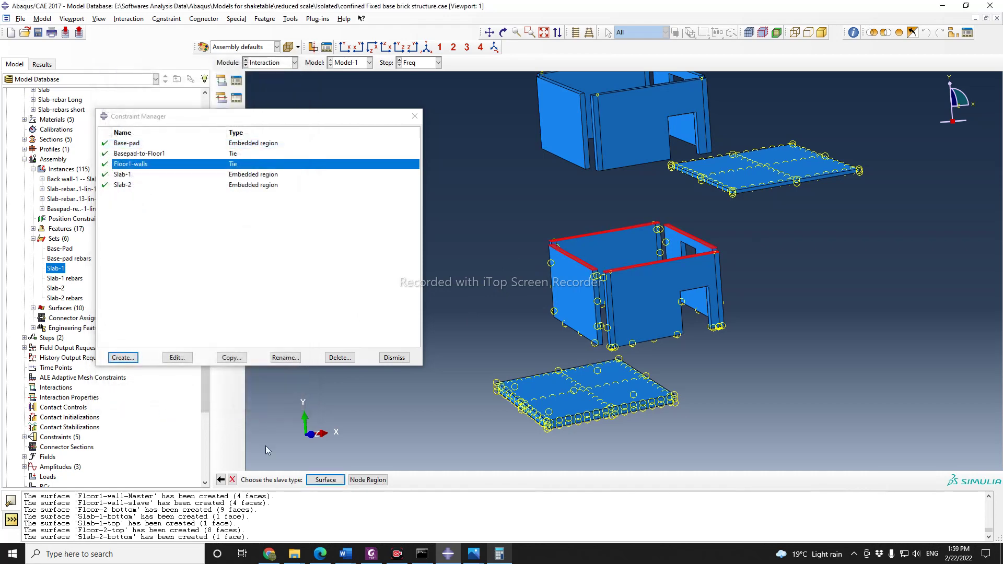
Step: Choose the Slab-1-bottom surface as the slave and save the Floor1-to-Slab1 tie with default settings
{"action": "left_click", "coordinate": [320, 480]}
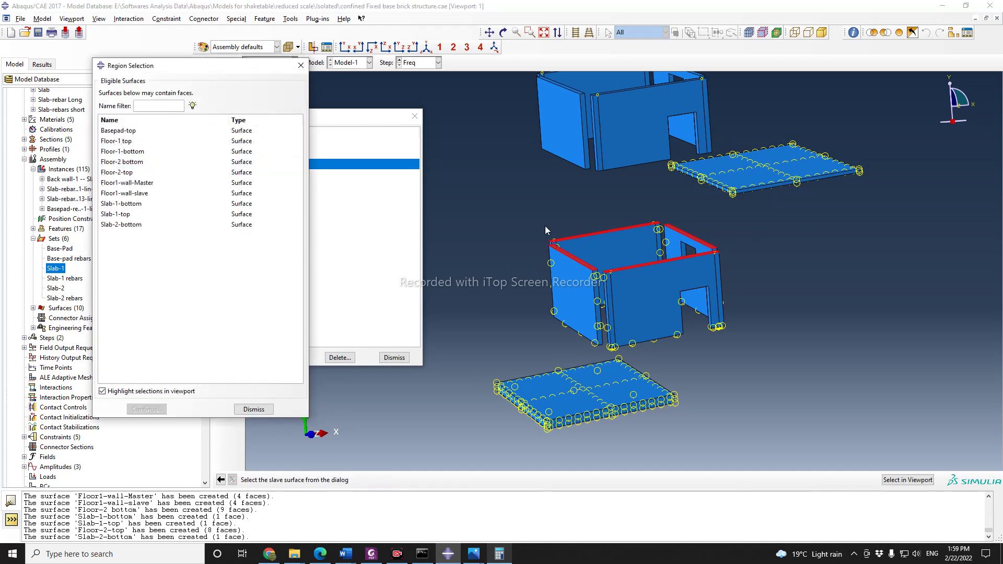
{"action": "left_click", "coordinate": [134, 226]}
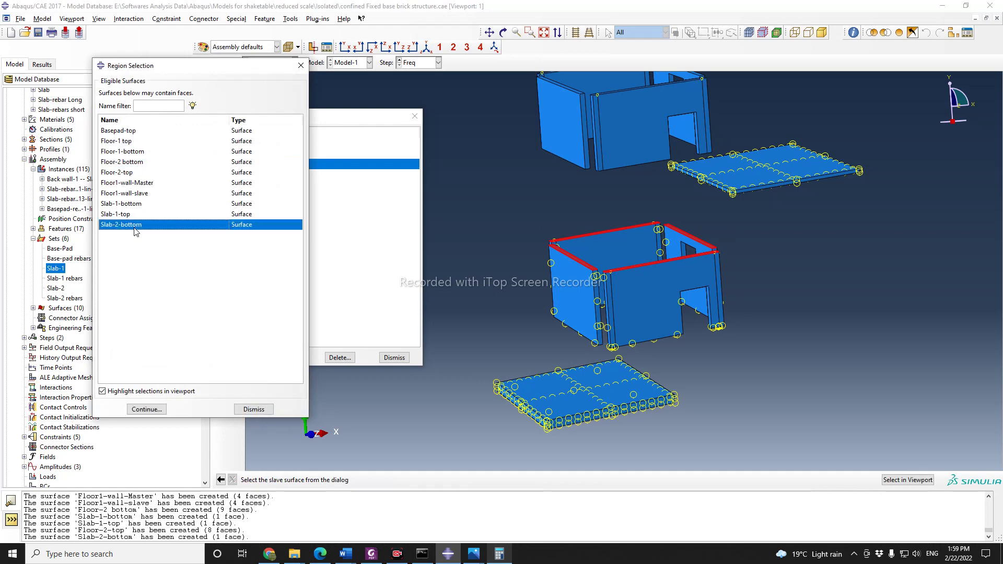
{"action": "left_click", "coordinate": [502, 33]}
{"action": "left_click_drag", "start_coordinate": [648, 293], "coordinate": [410, 460]}
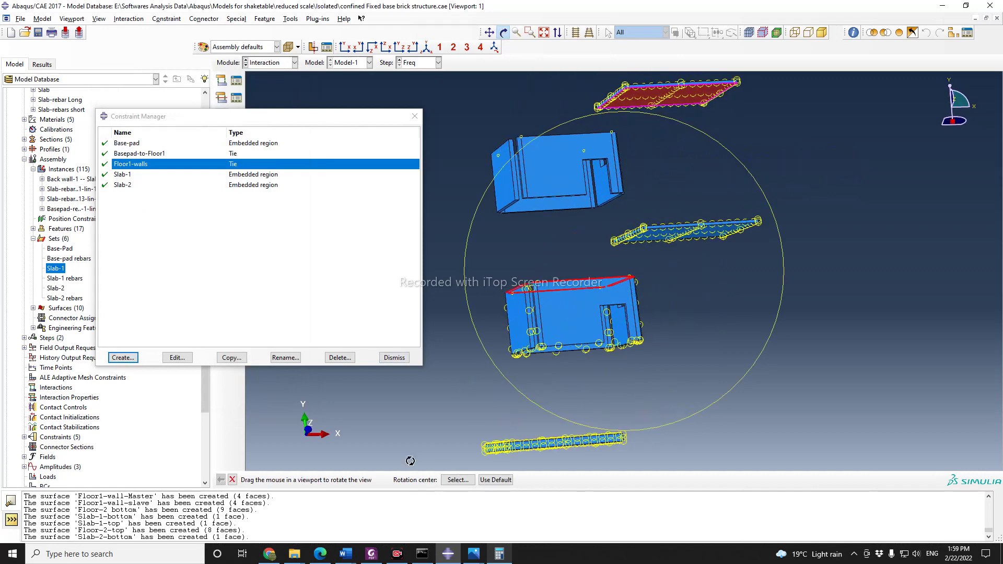
{"action": "left_click", "coordinate": [232, 480]}
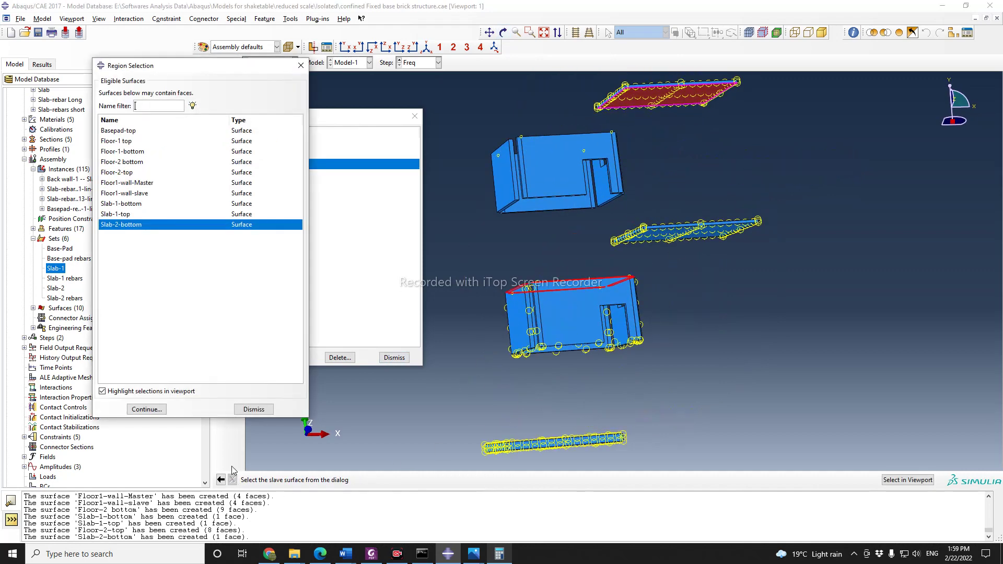
{"action": "left_click", "coordinate": [135, 204]}
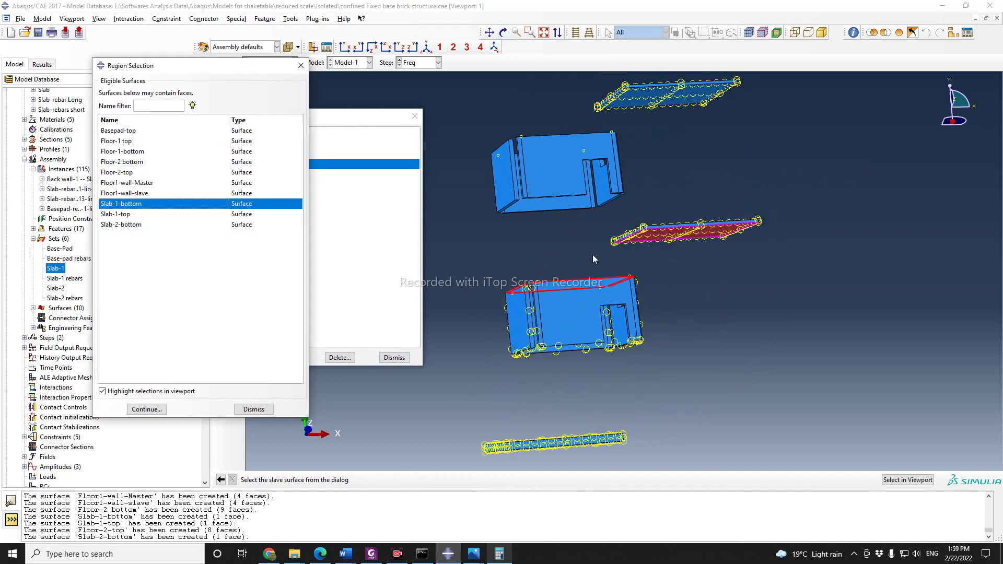
{"action": "left_click", "coordinate": [146, 410]}
{"action": "left_click", "coordinate": [164, 345]}
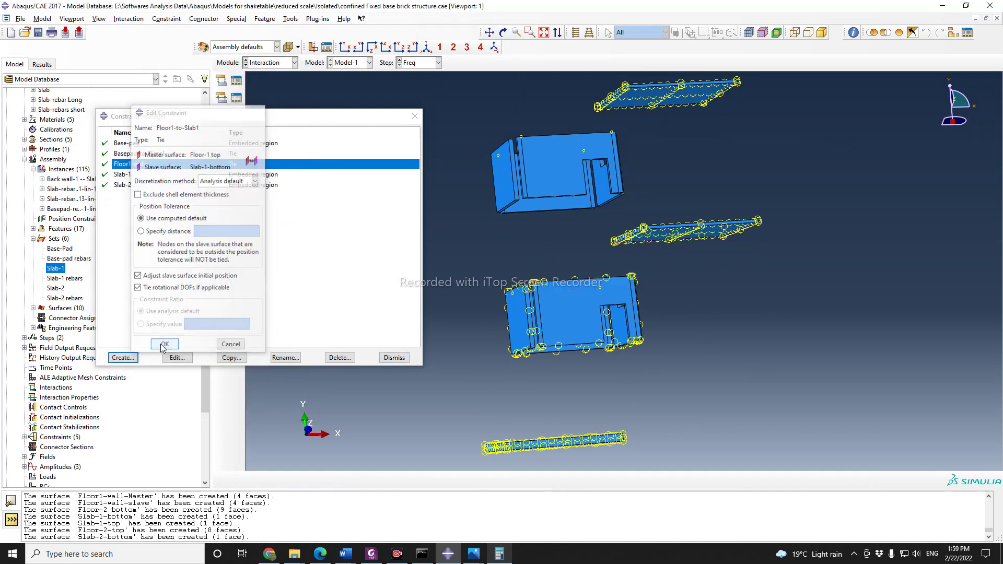
Step: Create a tie constraint named Slab1-to-Floor2 with the Floor-2 bottom surface as its master
{"action": "left_click", "coordinate": [503, 33]}
{"action": "left_click_drag", "start_coordinate": [617, 216], "coordinate": [629, 272]}
{"action": "left_click", "coordinate": [123, 358]}
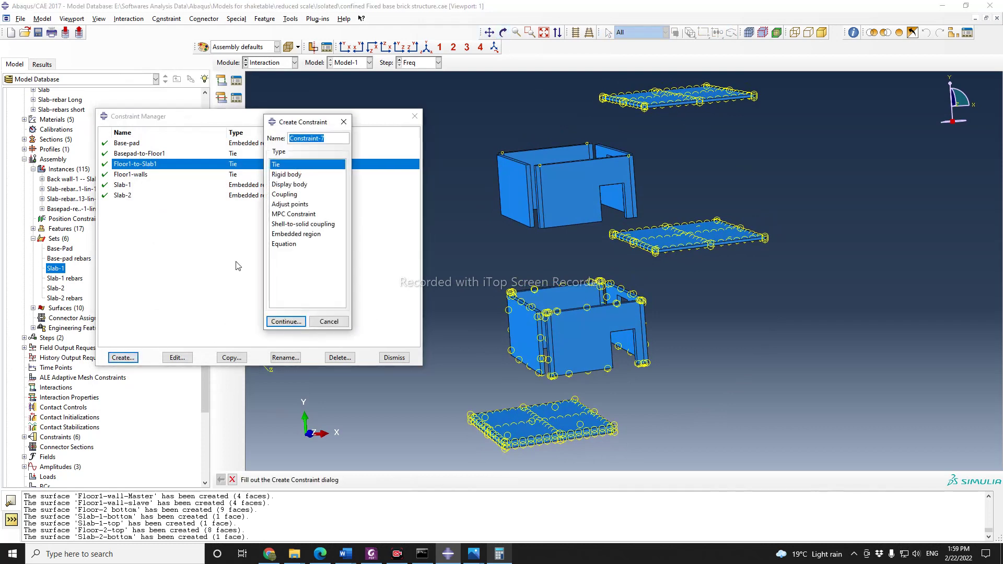
{"action": "type", "text": "Slab1-to-Floor2"}
{"action": "left_click_drag", "start_coordinate": [303, 125], "coordinate": [301, 132]}
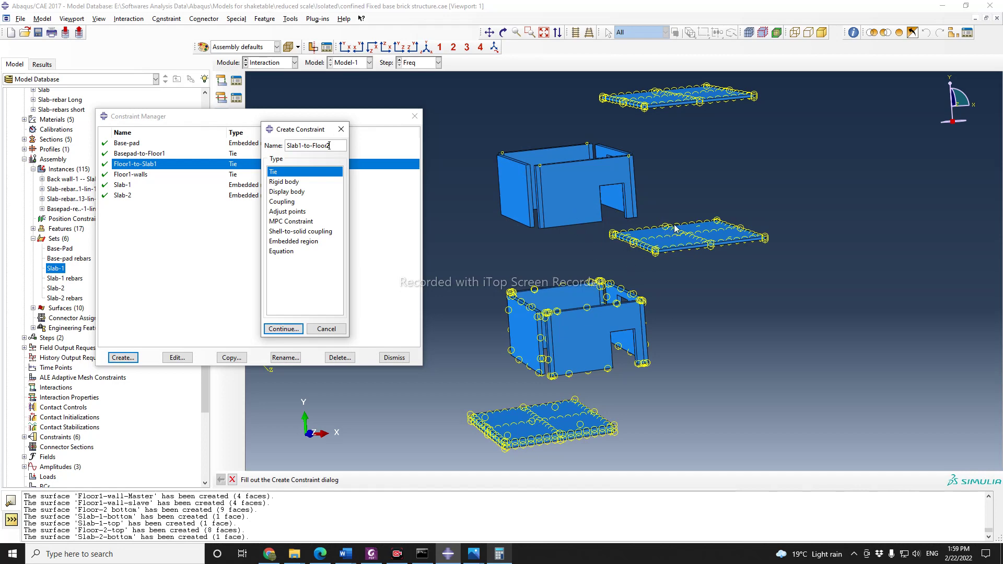
{"action": "scroll", "coordinate": [678, 230], "scroll_direction": "up", "scroll_amount": 2}
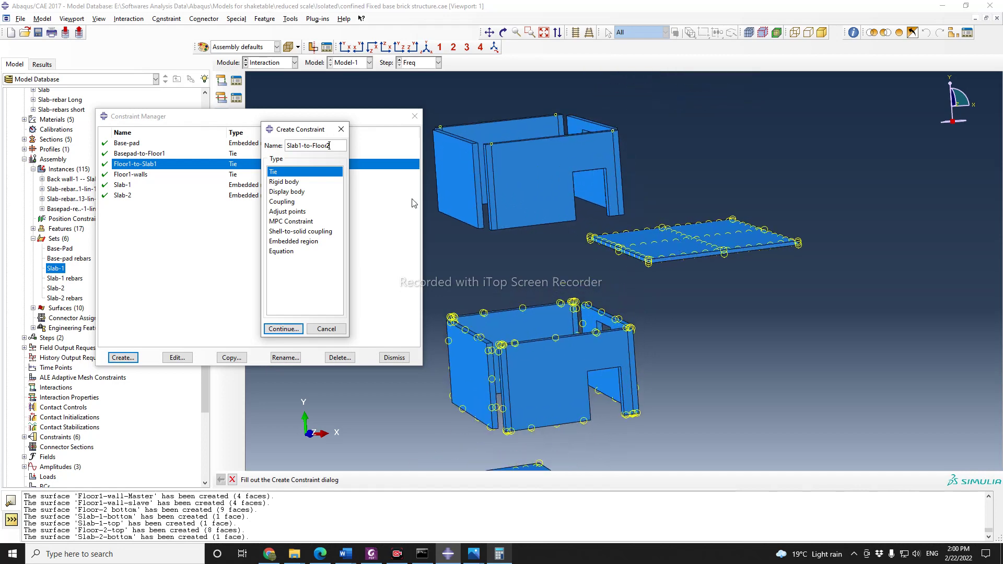
{"action": "scroll", "coordinate": [558, 245], "scroll_direction": "down", "scroll_amount": 2}
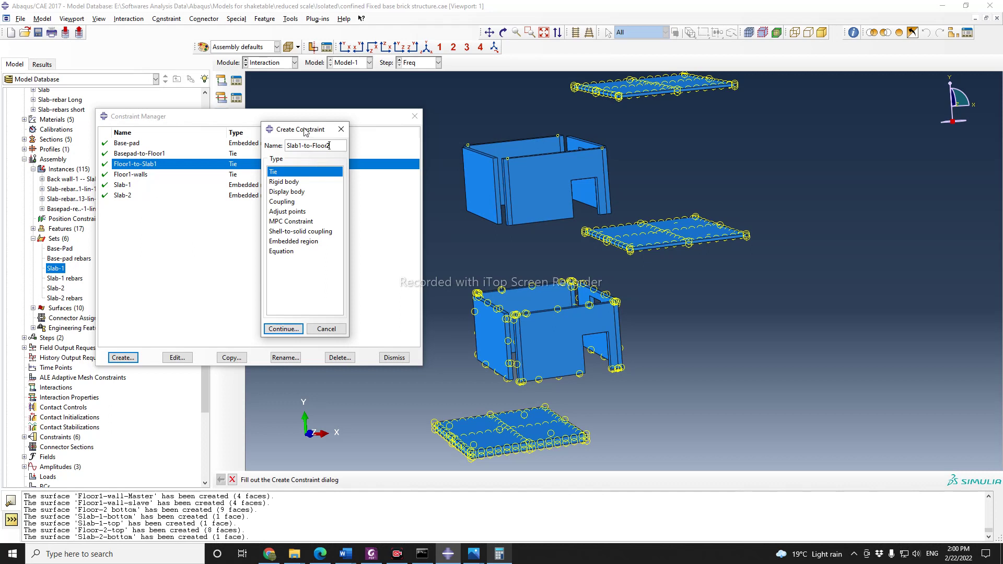
{"action": "left_click", "coordinate": [283, 328]}
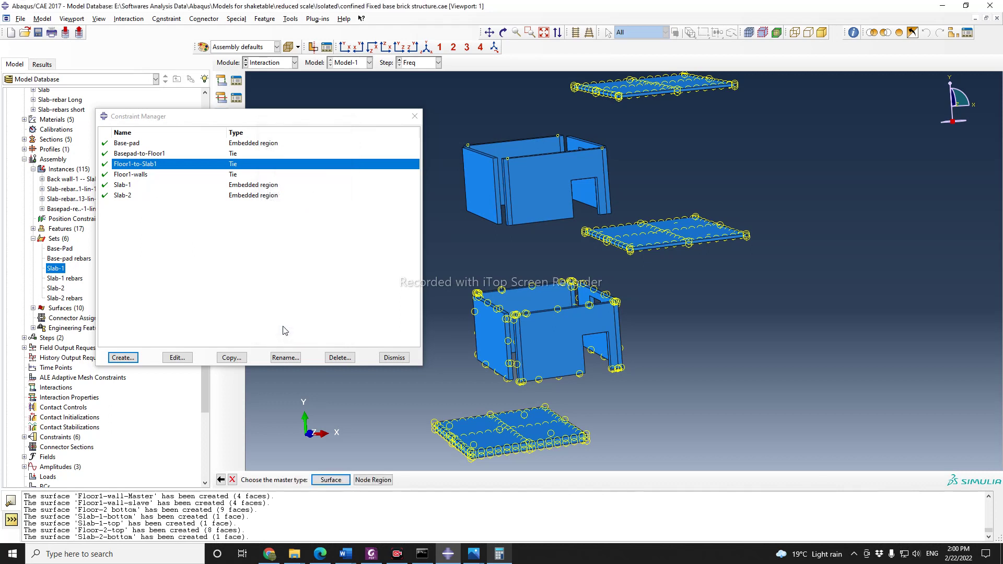
{"action": "left_click", "coordinate": [331, 481]}
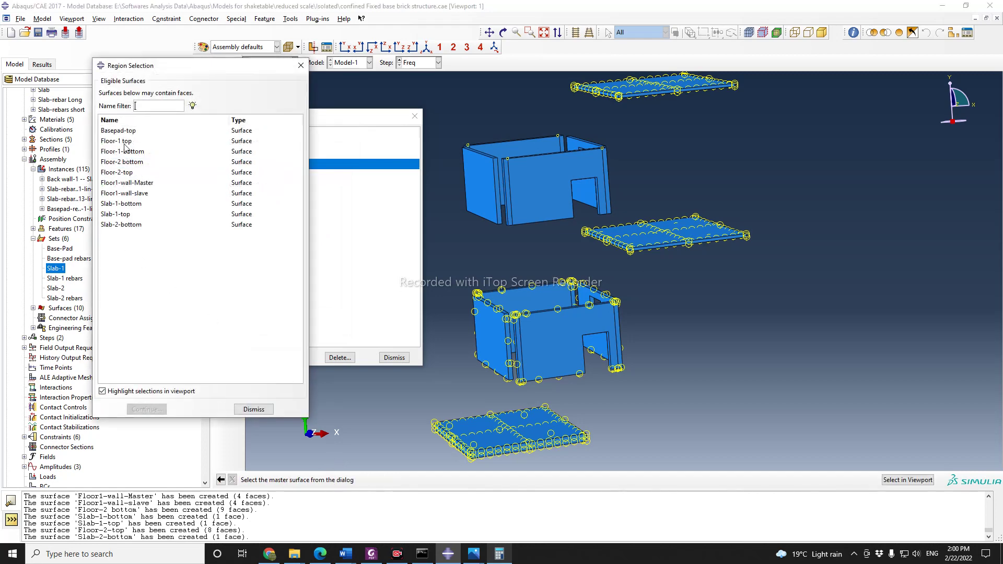
{"action": "left_click", "coordinate": [138, 153]}
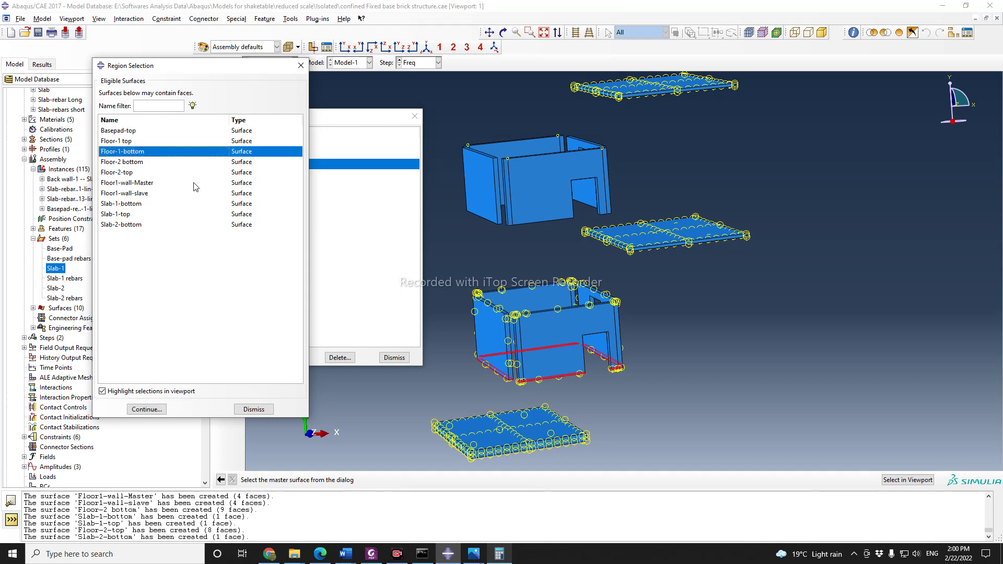
{"action": "left_click", "coordinate": [135, 163]}
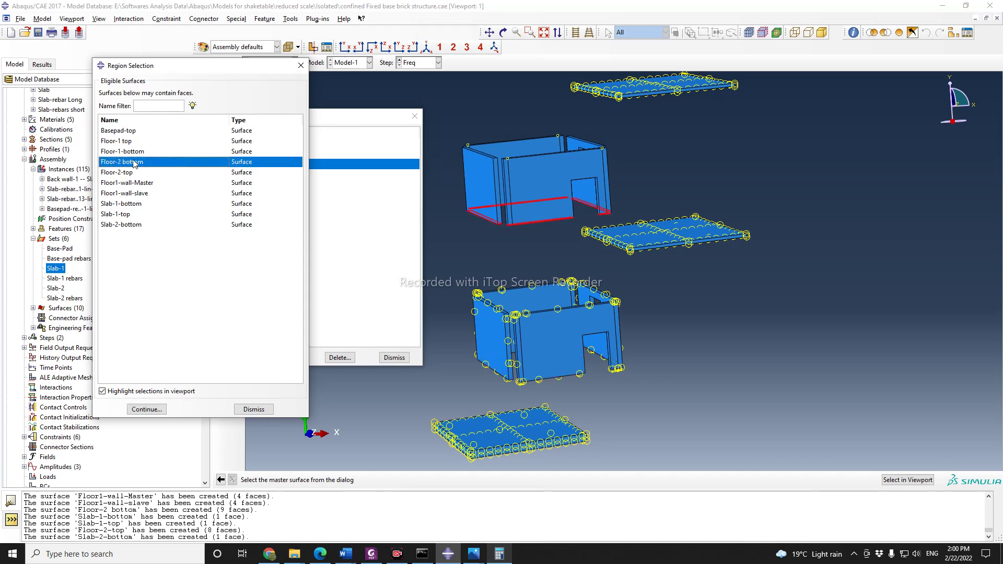
{"action": "left_click", "coordinate": [147, 409]}
Step: Add Slab-1-top to the Slab1-to-Floor2 tie and save it with Slab-1-top swapped to master and Floor-2 bottom to slave
{"action": "left_click", "coordinate": [325, 479]}
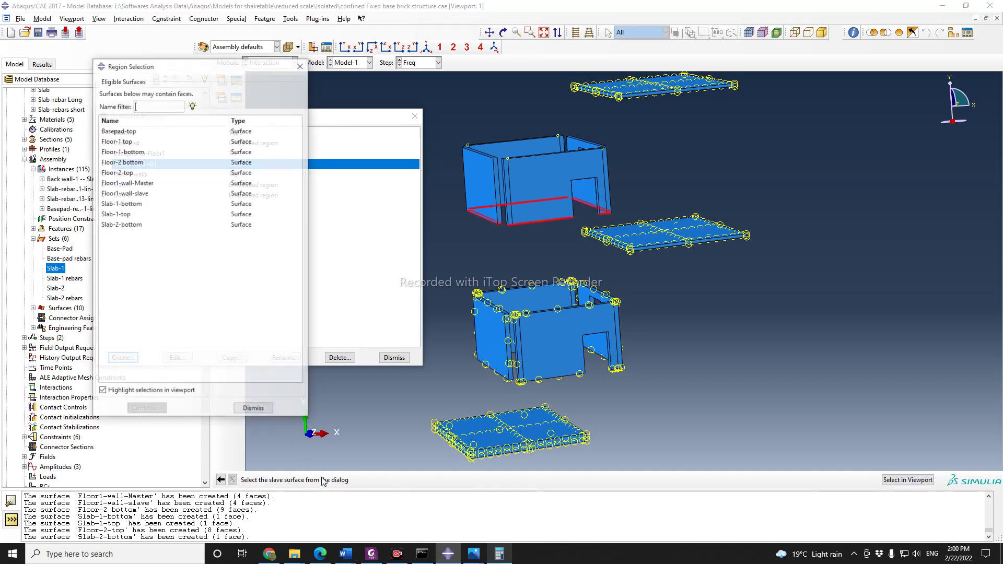
{"action": "left_click", "coordinate": [126, 218]}
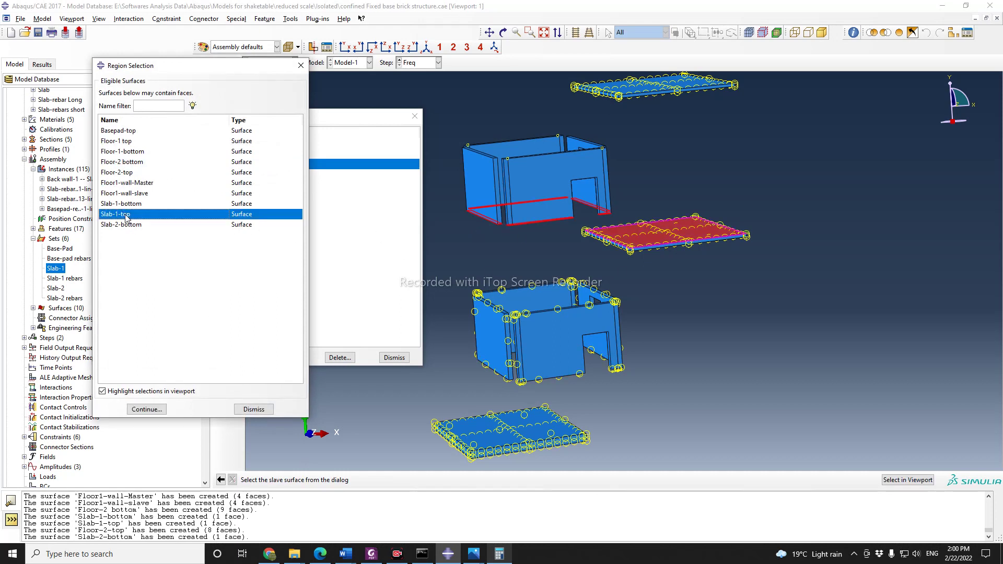
{"action": "left_click", "coordinate": [146, 410]}
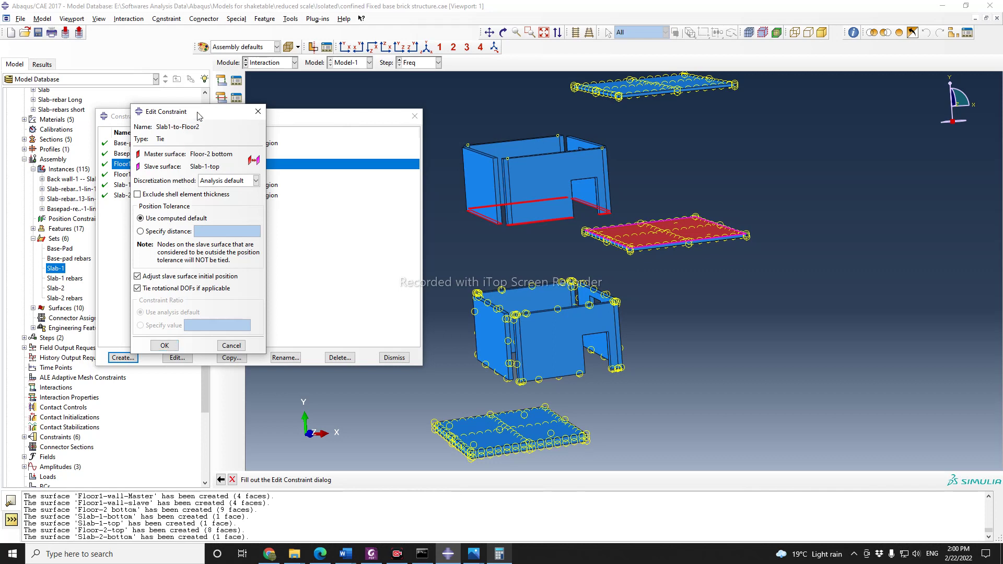
{"action": "left_click_drag", "start_coordinate": [197, 112], "coordinate": [204, 120]}
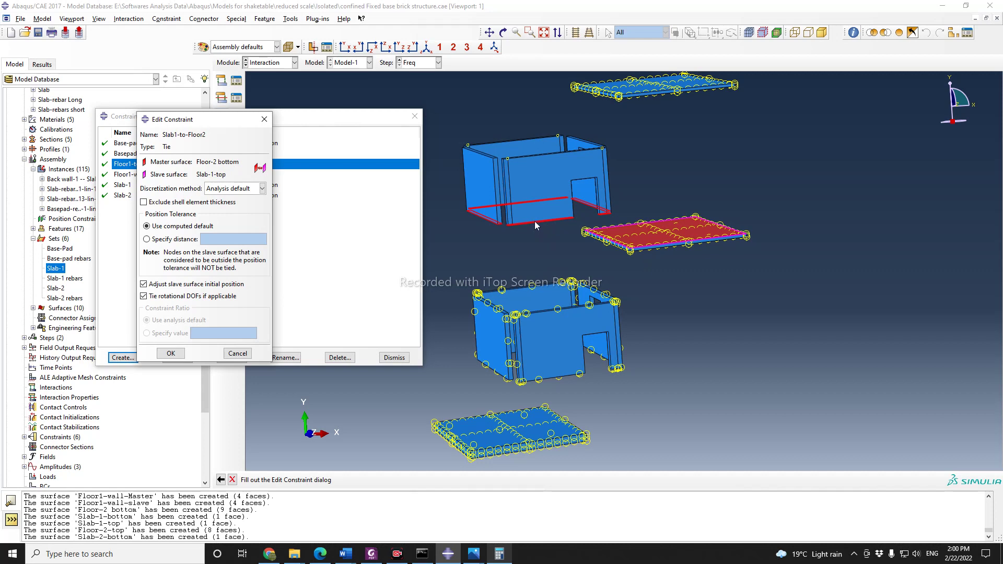
{"action": "left_click", "coordinate": [259, 168]}
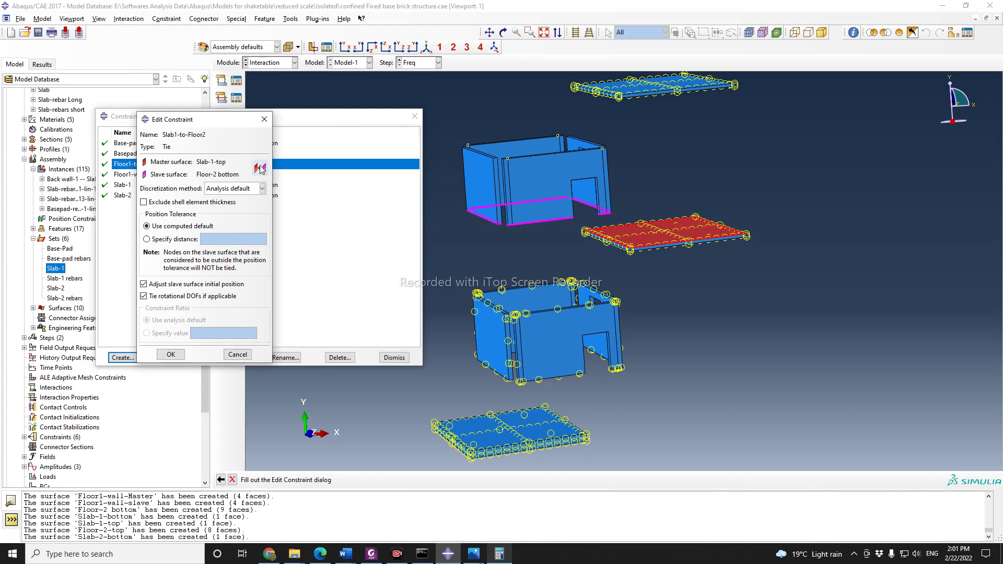
{"action": "left_click", "coordinate": [171, 355]}
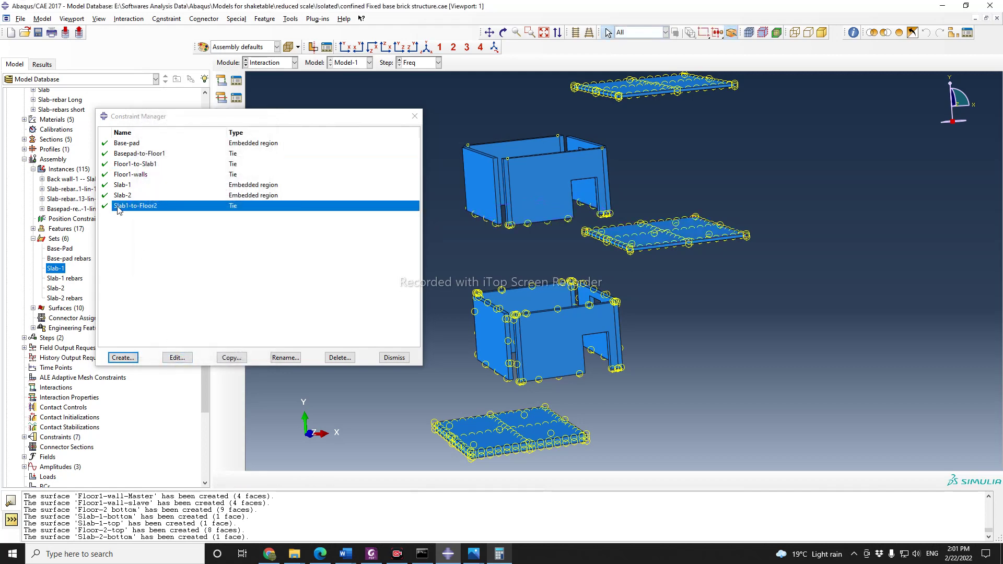
Step: Edit the Floor1-to-Slab1 tie to swap its surfaces, making Slab-1-bottom the master and Floor-1 top the slave
{"action": "left_click", "coordinate": [148, 164]}
{"action": "left_click", "coordinate": [178, 358]}
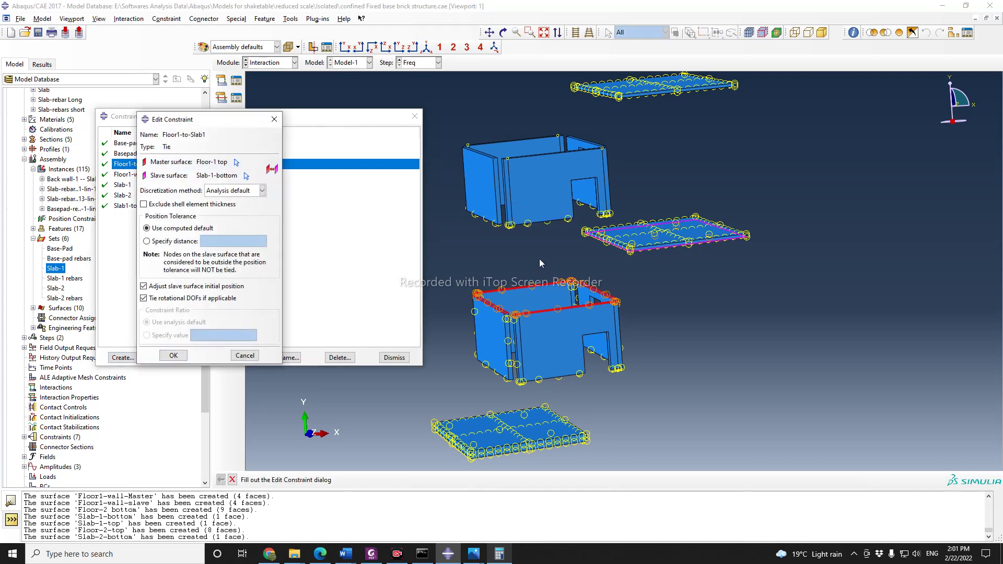
{"action": "left_click", "coordinate": [271, 169]}
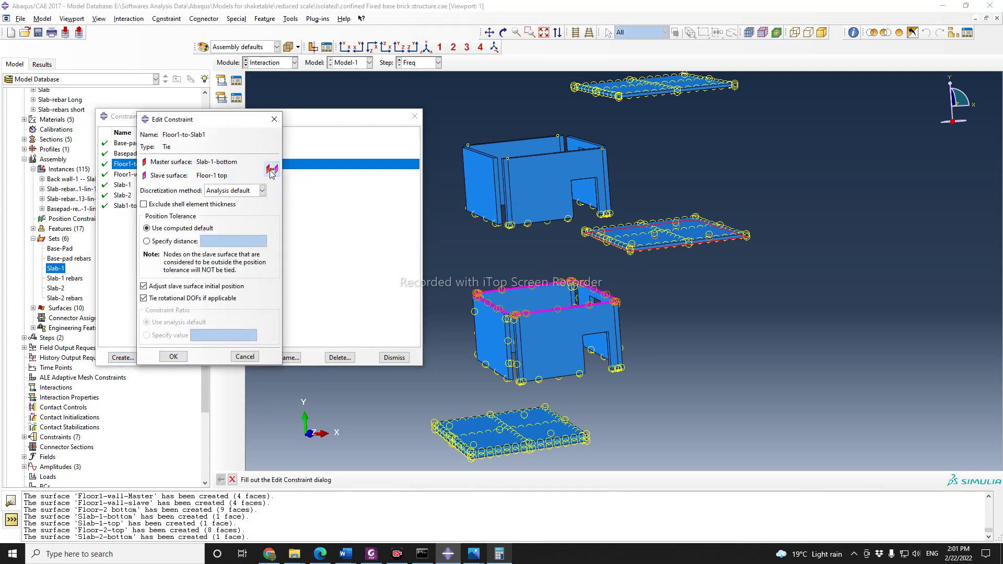
{"action": "left_click", "coordinate": [171, 357]}
Step: Start a new tie constraint named Floor2-walls
{"action": "left_click", "coordinate": [124, 359]}
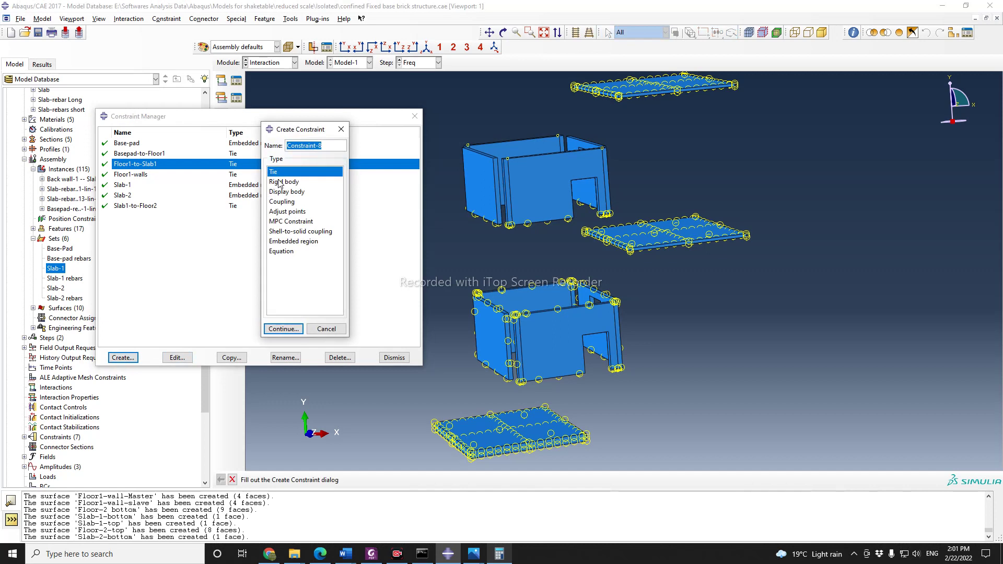
{"action": "type", "text": "Floor2-walls"}
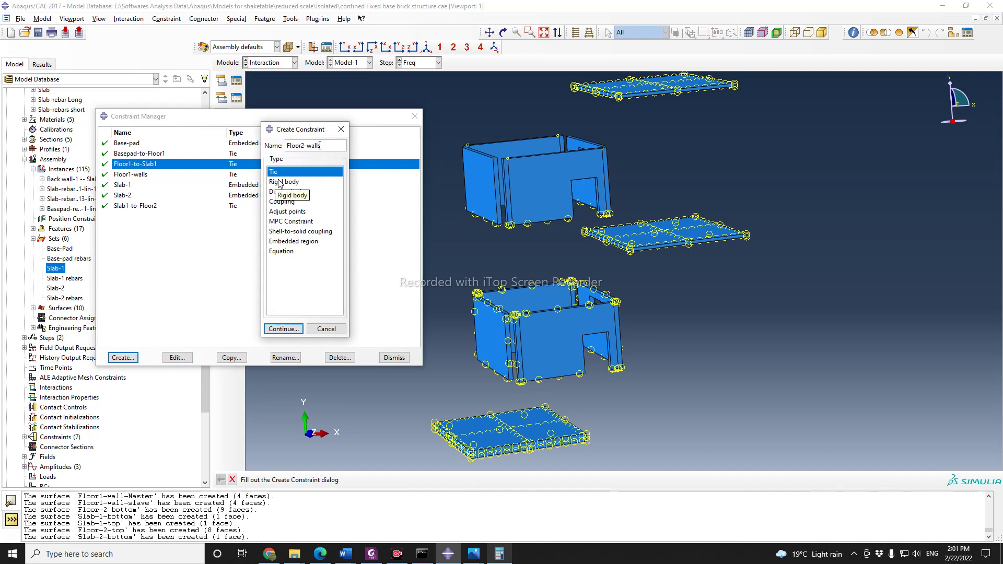
{"action": "left_click", "coordinate": [288, 328]}
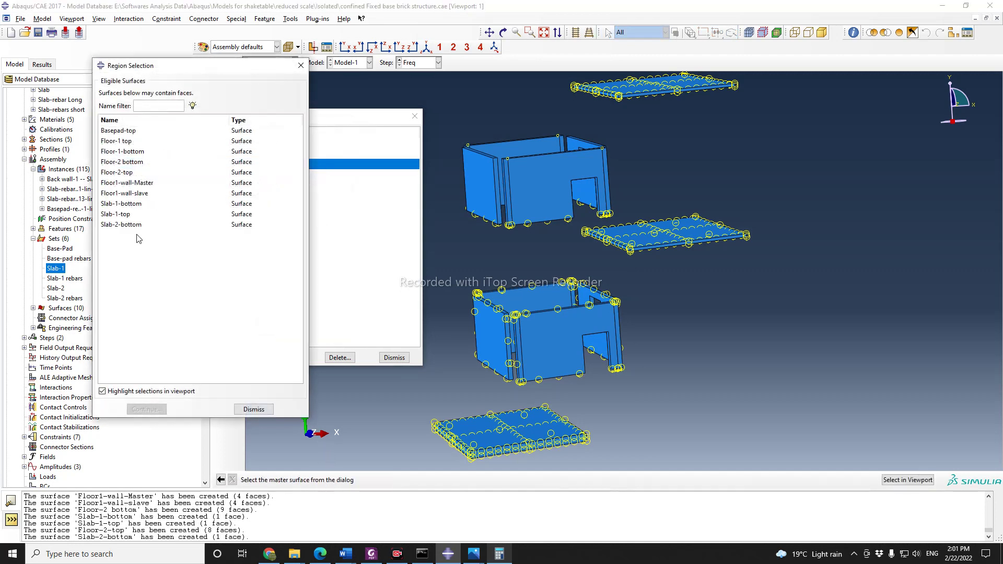
Step: Highlight the existing named surfaces one by one to check for a master surface on the second-storey wall joints
{"action": "left_click", "coordinate": [127, 142]}
{"action": "left_click", "coordinate": [132, 153]}
{"action": "left_click", "coordinate": [134, 164]}
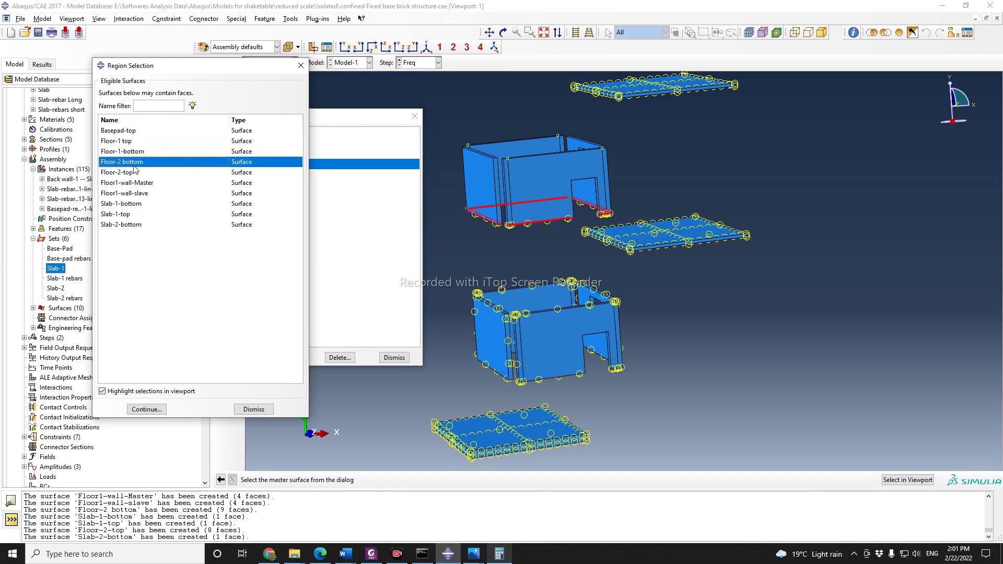
{"action": "left_click", "coordinate": [135, 173]}
{"action": "left_click", "coordinate": [138, 184]}
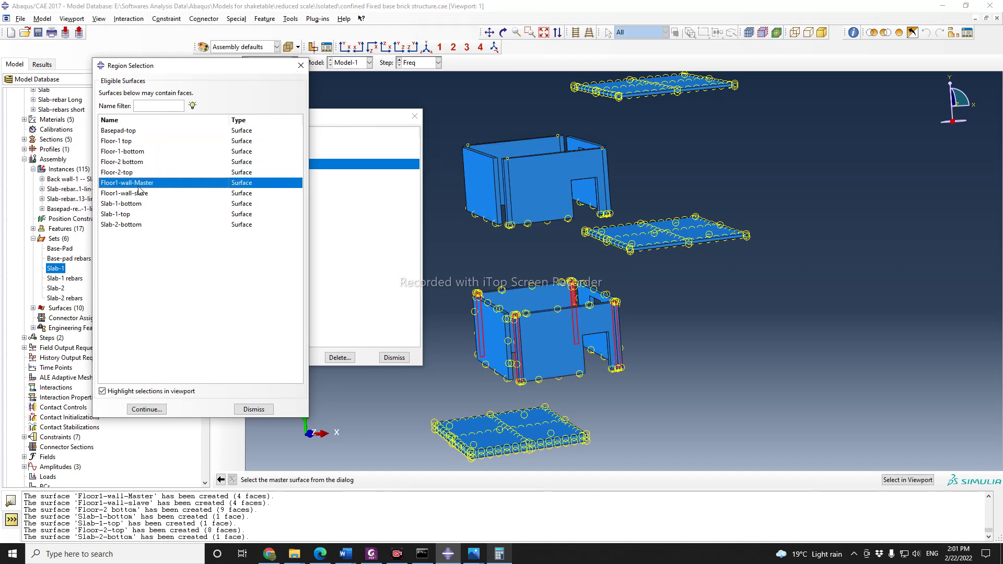
{"action": "left_click", "coordinate": [140, 194]}
{"action": "left_click", "coordinate": [131, 205]}
{"action": "left_click", "coordinate": [129, 214]}
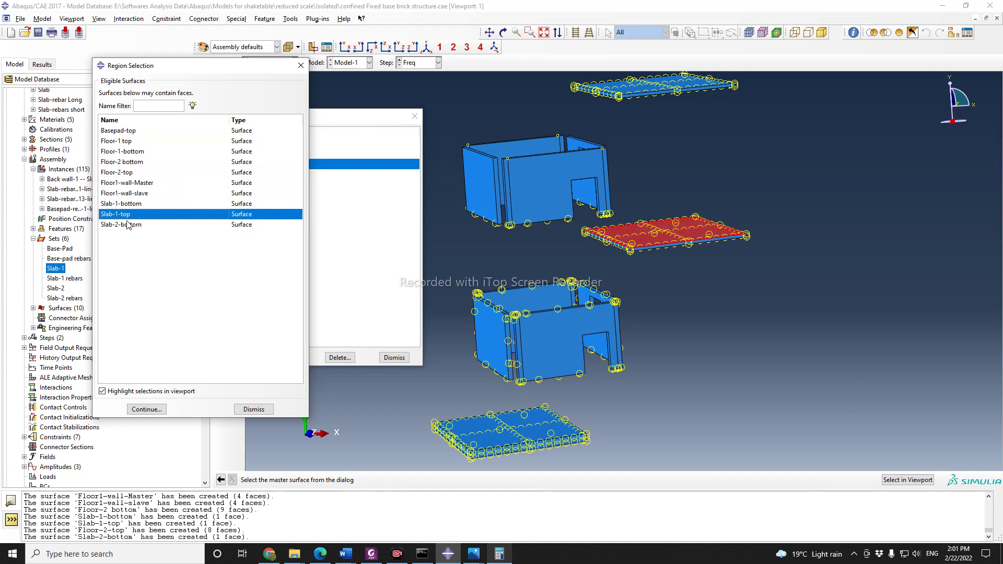
{"action": "left_click", "coordinate": [128, 224]}
{"action": "left_click", "coordinate": [129, 133]}
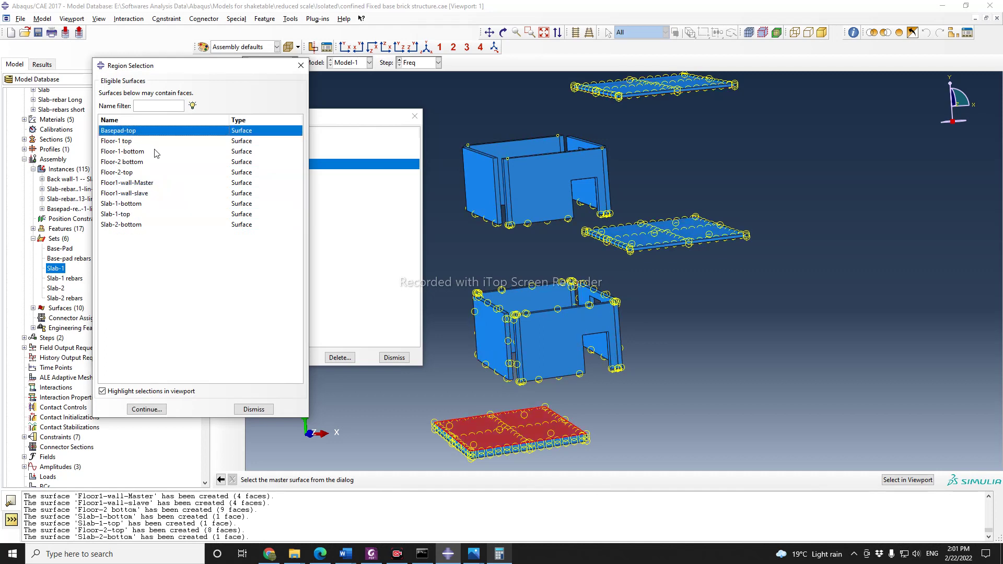
{"action": "scroll", "coordinate": [746, 319], "scroll_direction": "down", "scroll_amount": 1}
{"action": "scroll", "coordinate": [552, 170], "scroll_direction": "up", "scroll_amount": 3}
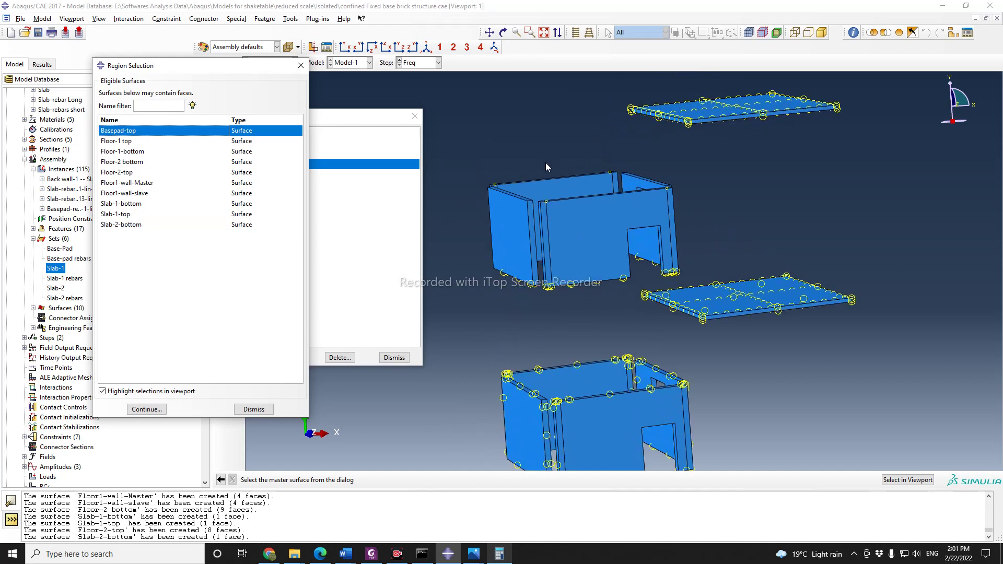
{"action": "left_click", "coordinate": [502, 33]}
{"action": "left_click_drag", "start_coordinate": [559, 297], "coordinate": [572, 313]}
{"action": "left_click_drag", "start_coordinate": [596, 258], "coordinate": [605, 271]}
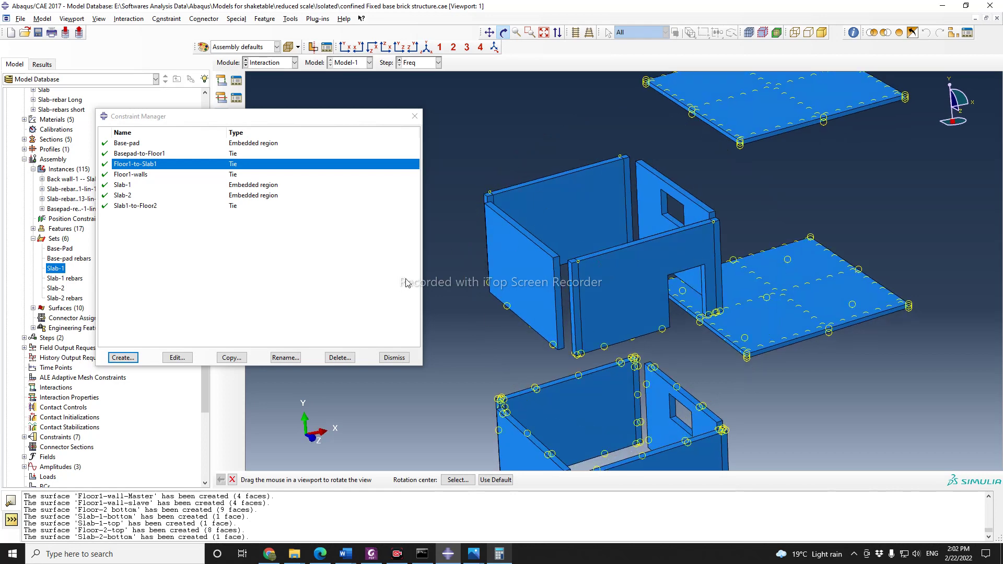
{"action": "scroll", "coordinate": [615, 342], "scroll_direction": "down", "scroll_amount": 2}
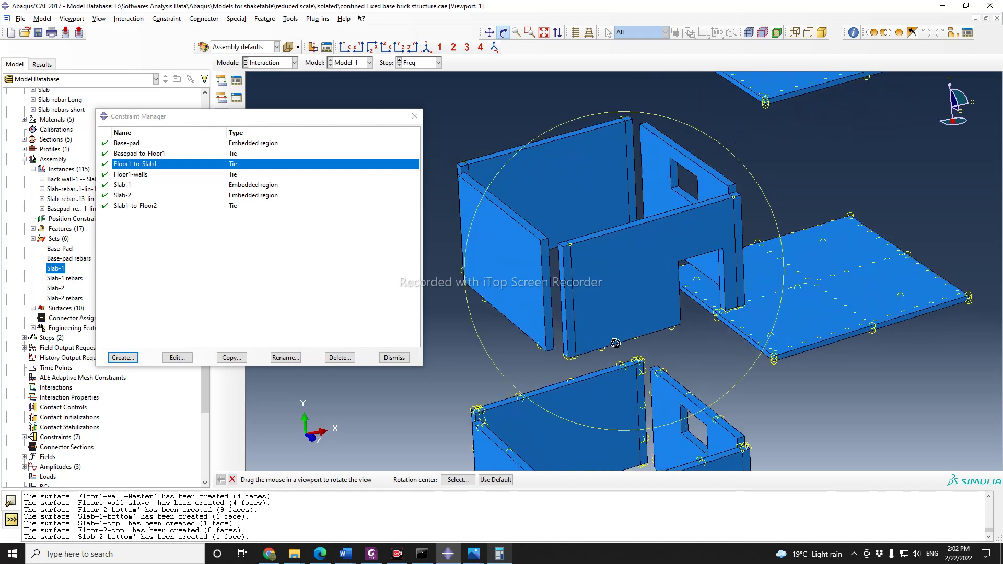
{"action": "scroll", "coordinate": [683, 307], "scroll_direction": "up", "scroll_amount": 1}
{"action": "scroll", "coordinate": [732, 318], "scroll_direction": "up", "scroll_amount": 1}
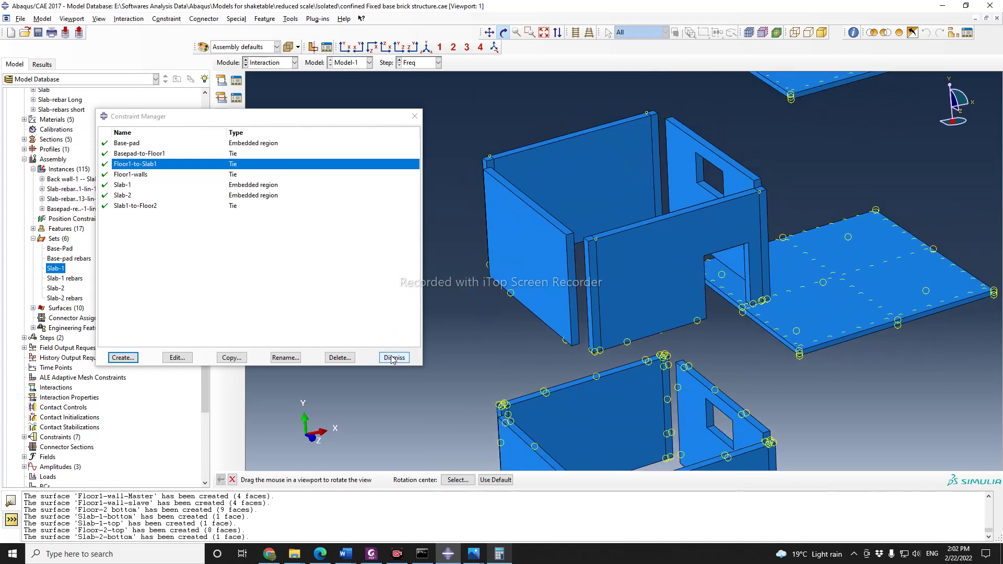
{"action": "left_click", "coordinate": [232, 482]}
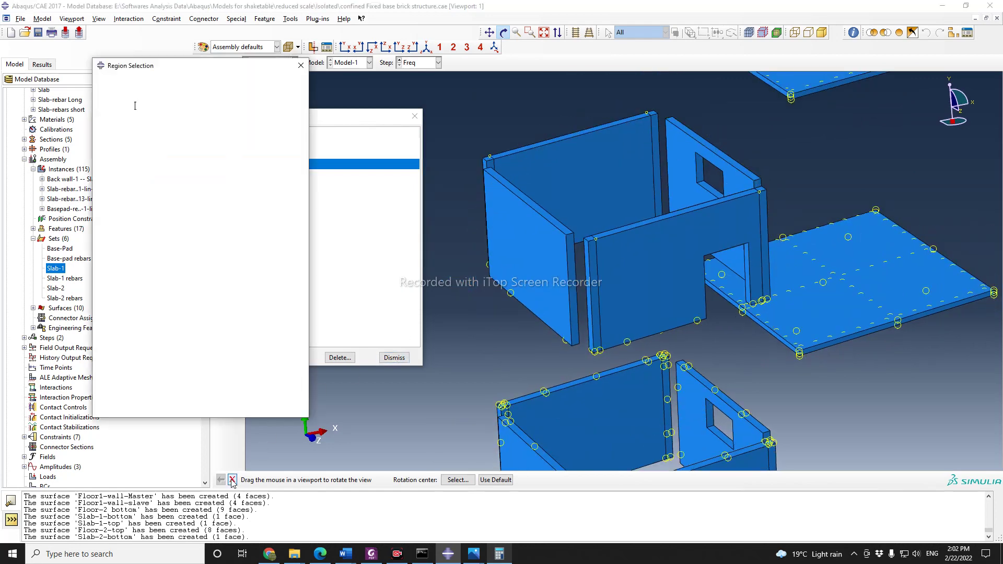
{"action": "left_click", "coordinate": [252, 409]}
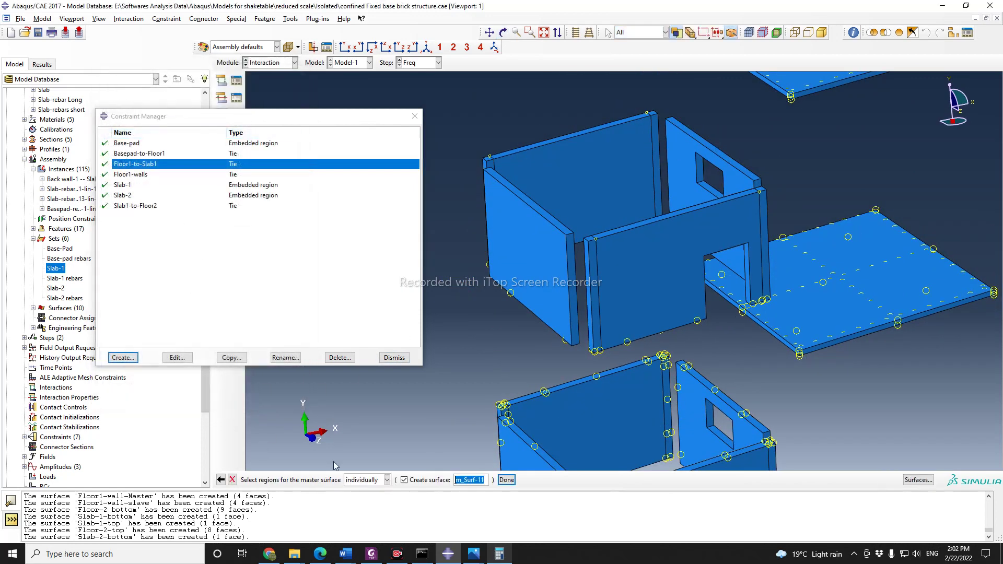
{"action": "left_click", "coordinate": [232, 479]}
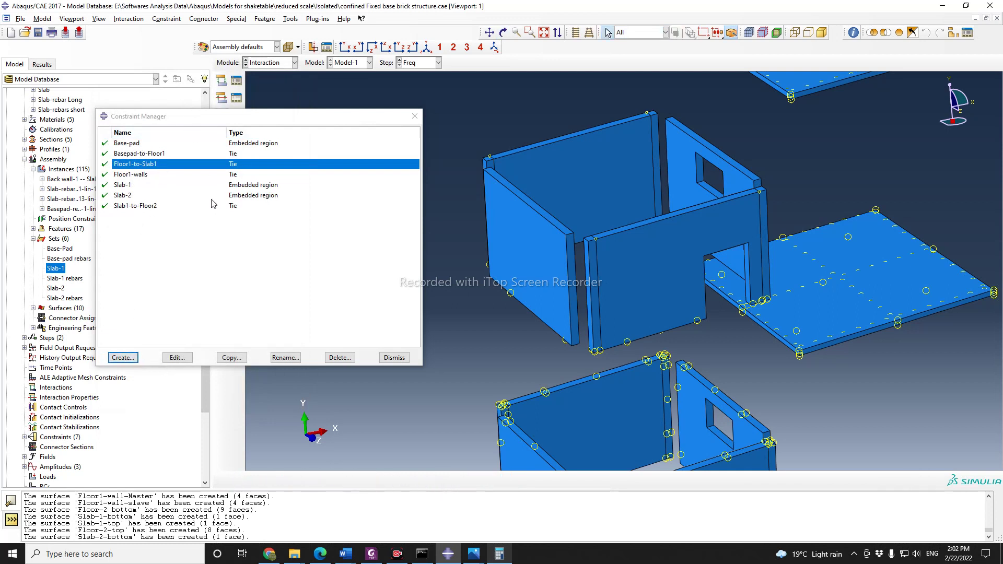
Step: Create a tie constraint named Floor2-walls with Surface as its master type
{"action": "left_click", "coordinate": [124, 357]}
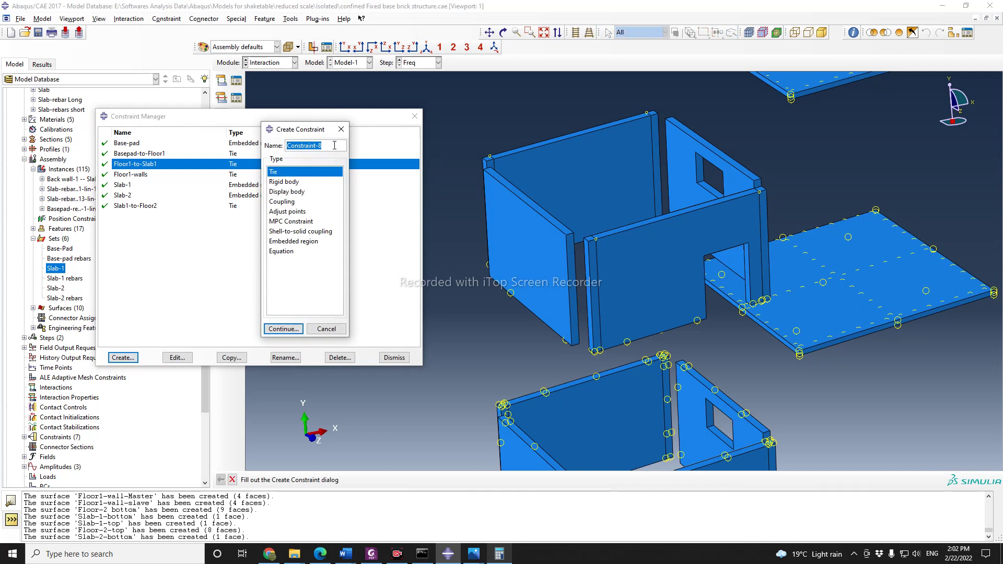
{"action": "type", "text": "Floor2-walls"}
{"action": "left_click", "coordinate": [288, 329]}
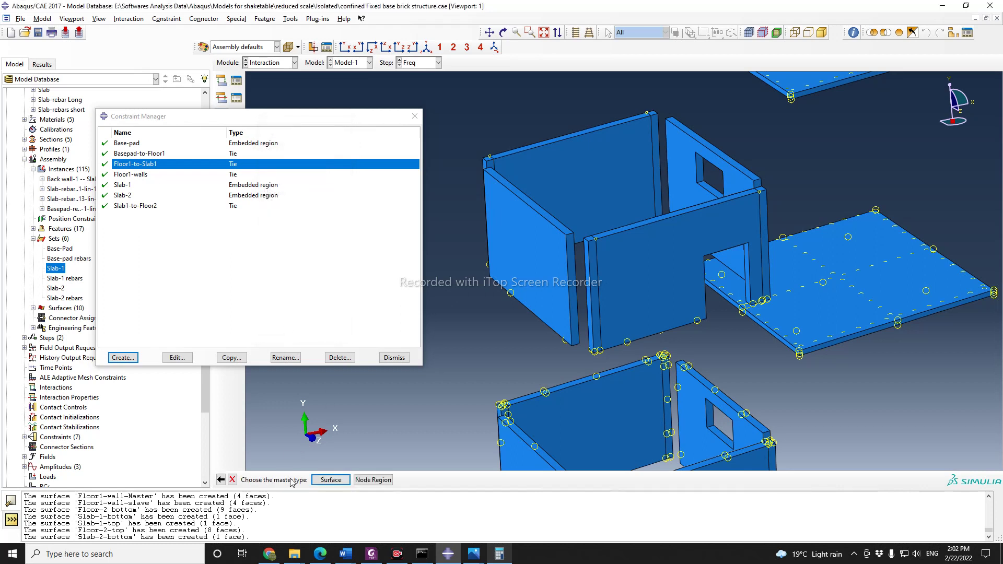
{"action": "left_click", "coordinate": [331, 480]}
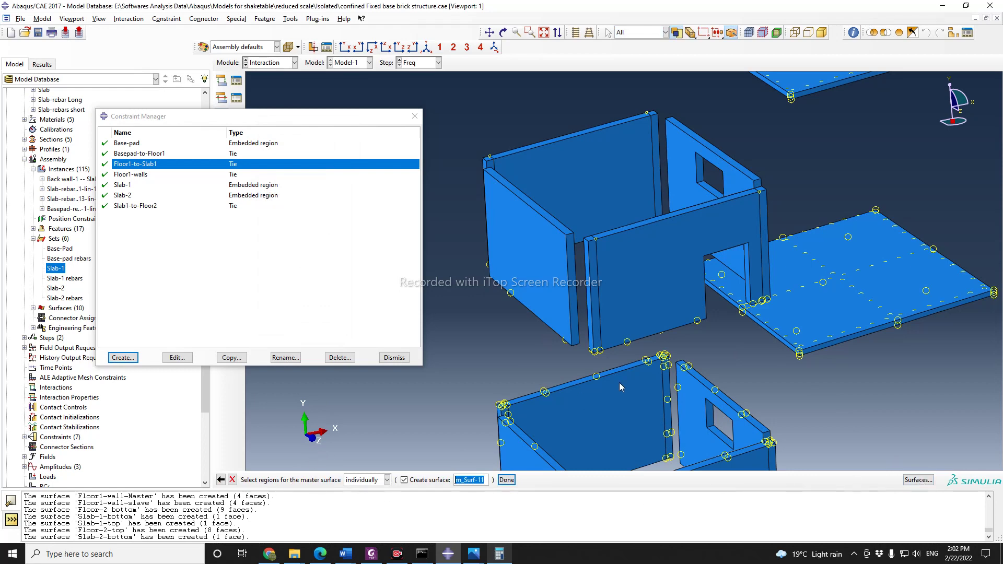
Step: Name the new master surface Floor2-wall-master, matching the naming of the existing first-storey wall surfaces
{"action": "scroll", "coordinate": [553, 205], "scroll_direction": "down", "scroll_amount": 2}
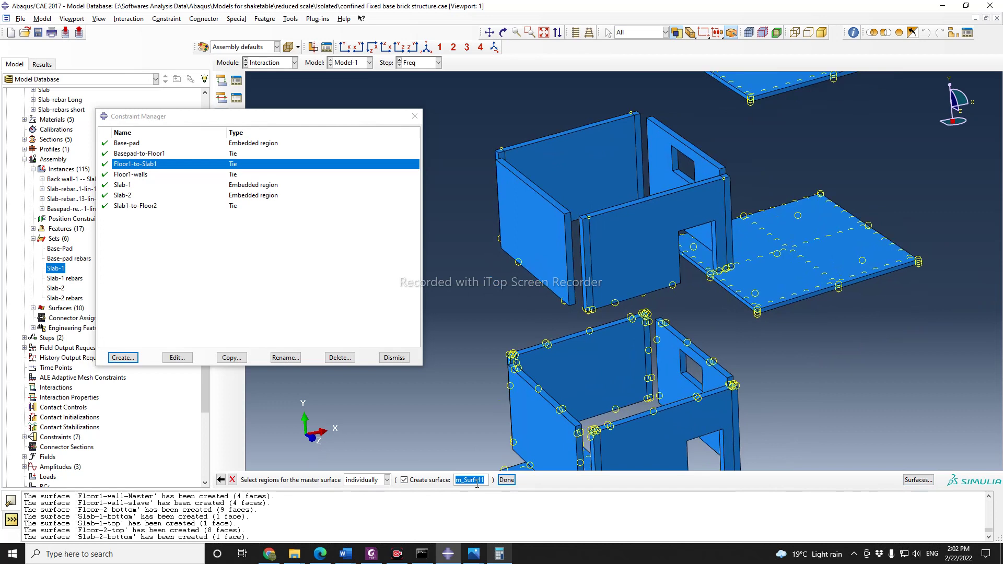
{"action": "type", "text": "F"}
{"action": "type", "text": "loor2-walls"}
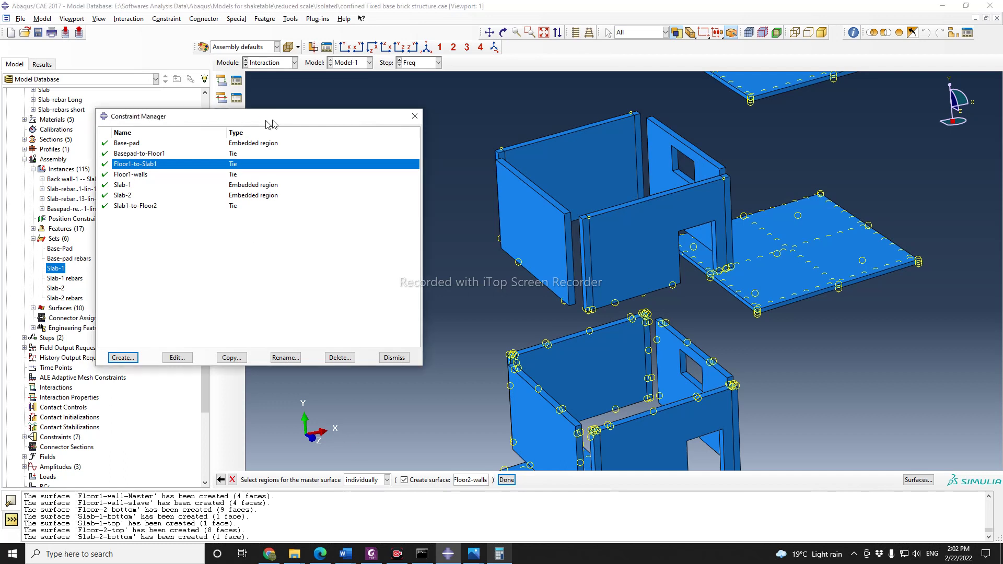
{"action": "left_click_drag", "start_coordinate": [263, 119], "coordinate": [334, 101]}
{"action": "left_click", "coordinate": [33, 308]}
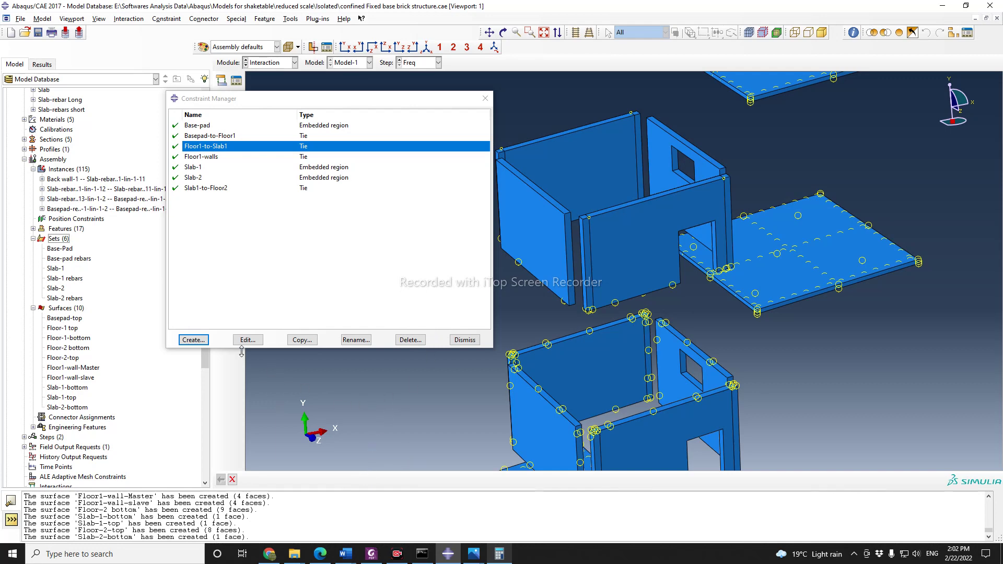
{"action": "left_click_drag", "start_coordinate": [374, 101], "coordinate": [401, 101]}
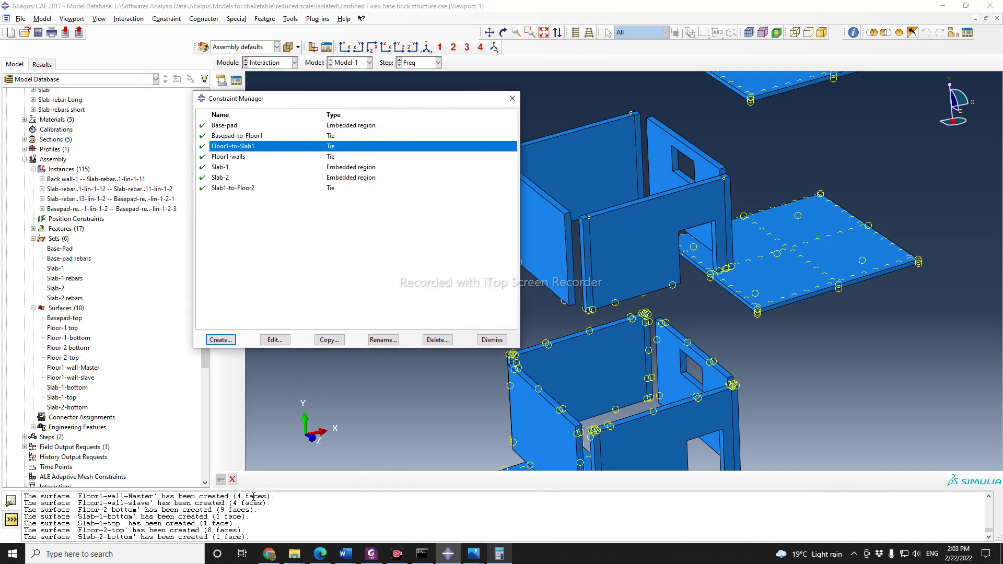
{"action": "left_click", "coordinate": [233, 481]}
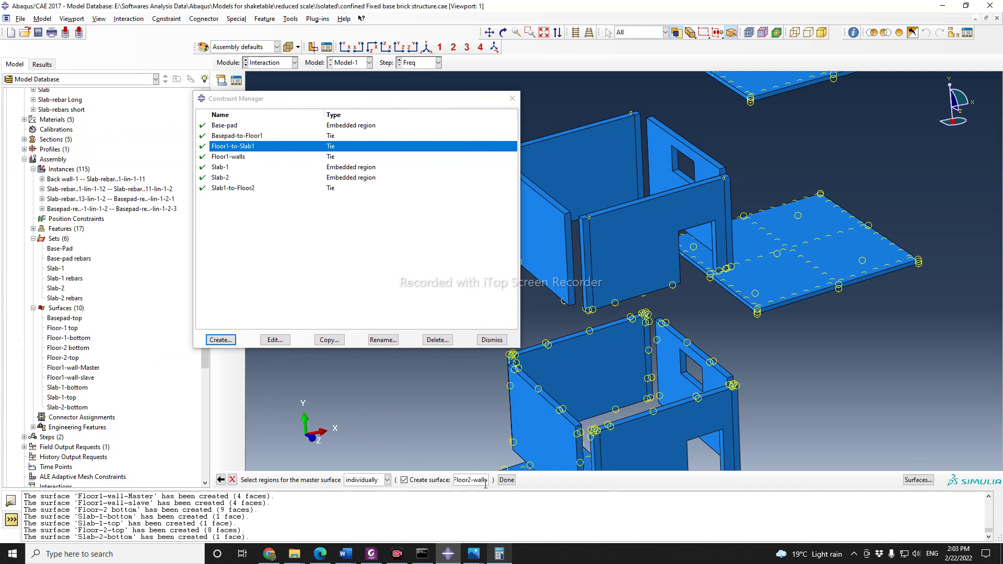
{"action": "key", "text": "BackSpace"}
{"action": "key", "text": "BackSpace"}
{"action": "type", "text": "-master"}
Step: Select the two vertical joint strips on the inner side of the second storey's solid long wall as master faces
{"action": "scroll", "coordinate": [848, 263], "scroll_direction": "down", "scroll_amount": 2}
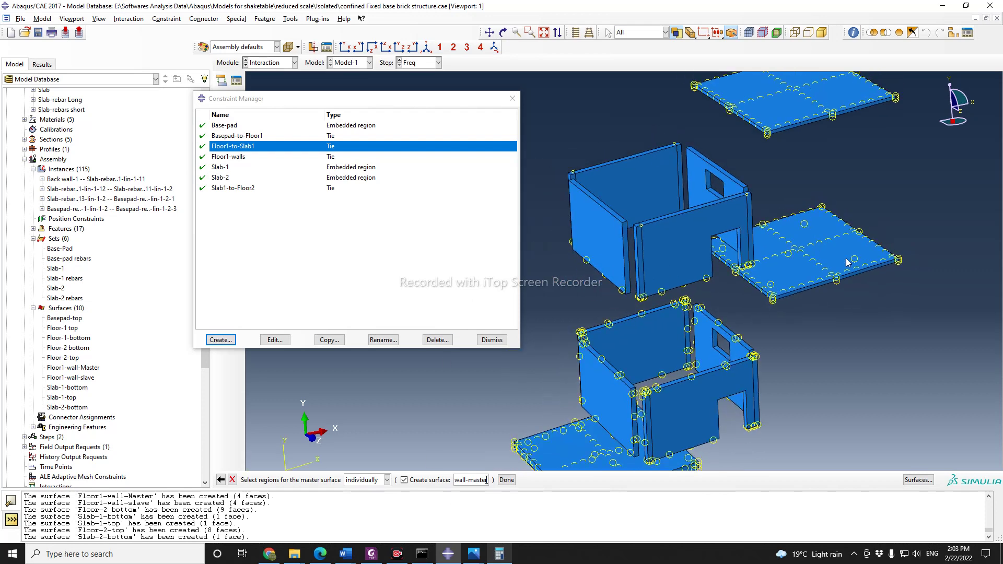
{"action": "scroll", "coordinate": [622, 256], "scroll_direction": "up", "scroll_amount": 2}
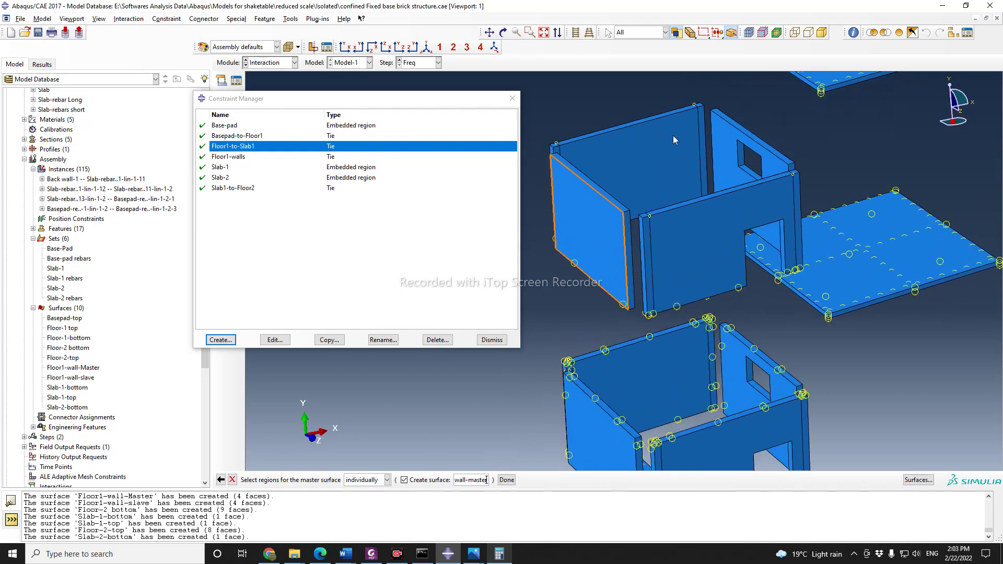
{"action": "scroll", "coordinate": [673, 136], "scroll_direction": "up", "scroll_amount": 4}
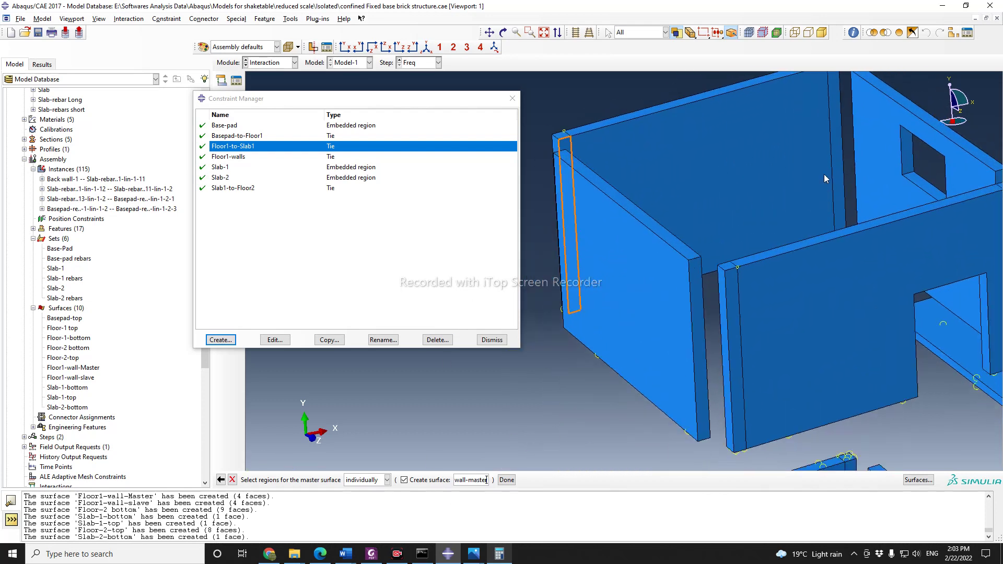
{"action": "scroll", "coordinate": [824, 179], "scroll_direction": "down", "scroll_amount": 1}
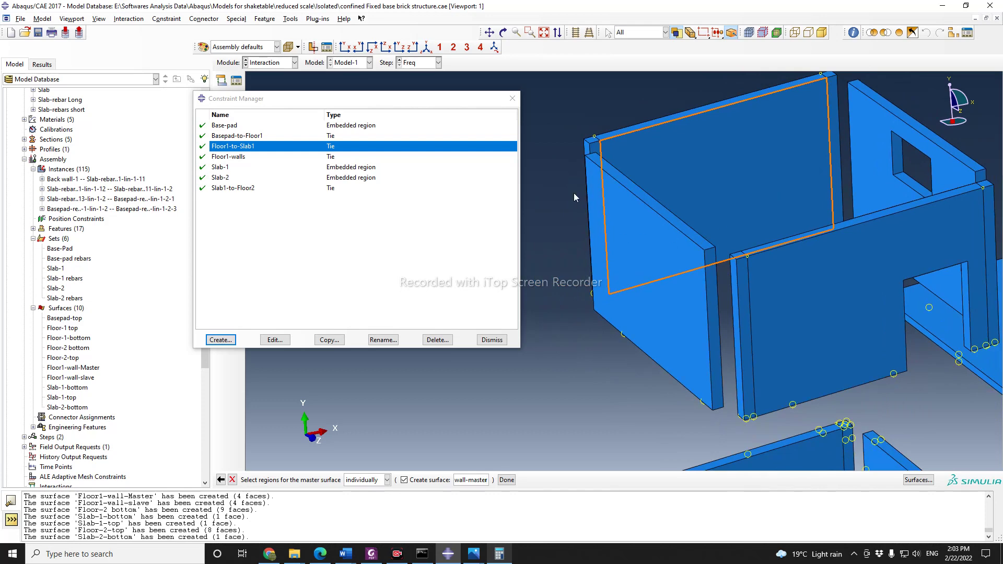
{"action": "left_click", "coordinate": [597, 154]}
{"action": "left_click", "coordinate": [835, 117], "text": "shift"}
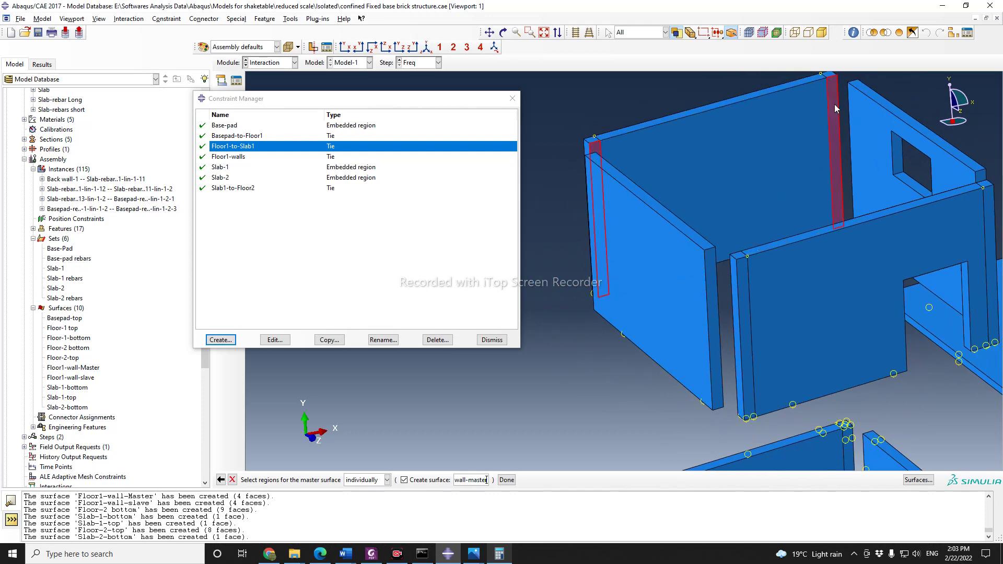
Step: Add the two inner joint strips of the second-storey wall with the door opening and complete the master surface
{"action": "scroll", "coordinate": [657, 151], "scroll_direction": "down", "scroll_amount": 2}
{"action": "left_click", "coordinate": [502, 33]}
{"action": "left_click_drag", "start_coordinate": [617, 285], "coordinate": [760, 210]}
{"action": "scroll", "coordinate": [778, 97], "scroll_direction": "up", "scroll_amount": 4}
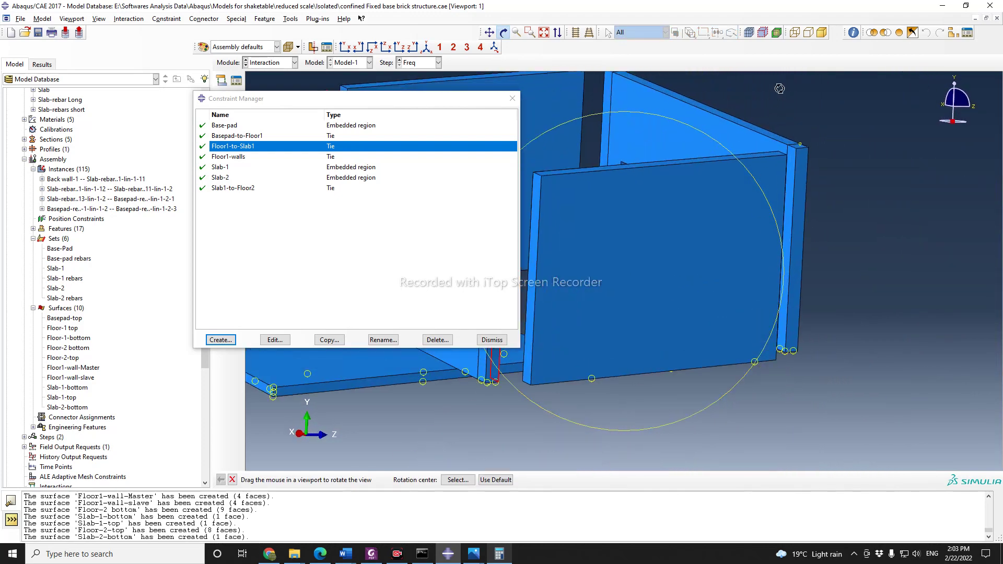
{"action": "left_click", "coordinate": [233, 479]}
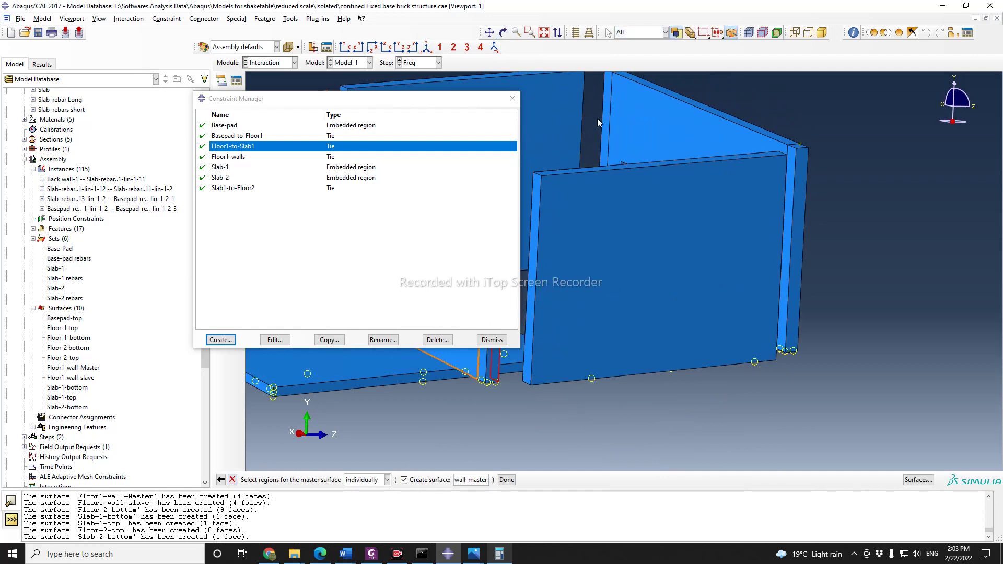
{"action": "scroll", "coordinate": [598, 117], "scroll_direction": "up", "scroll_amount": 2}
{"action": "left_click", "coordinate": [607, 114], "text": "shift"}
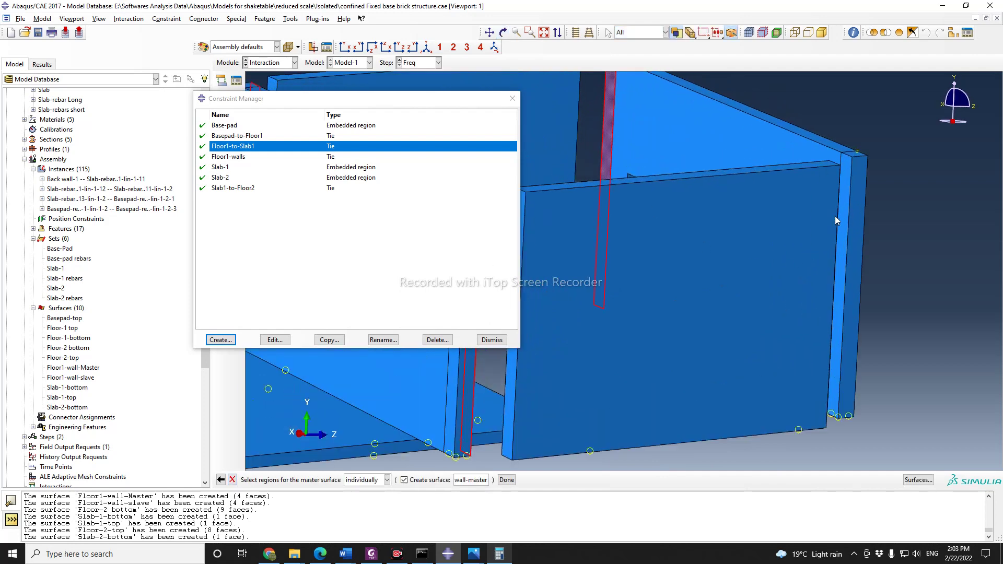
{"action": "left_click", "coordinate": [843, 200], "text": "shift"}
{"action": "scroll", "coordinate": [867, 245], "scroll_direction": "down", "scroll_amount": 3}
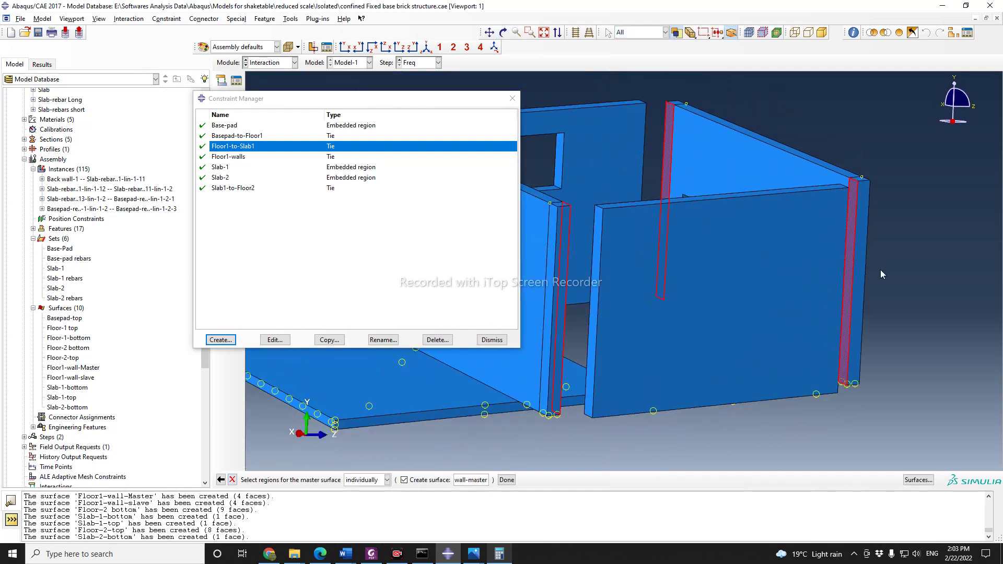
{"action": "left_click", "coordinate": [506, 479]}
Step: Define a slave surface named Floor2-wall-slave, selecting one vertical end face on each of the second storey's window wall and solid side wall
{"action": "left_click", "coordinate": [326, 479]}
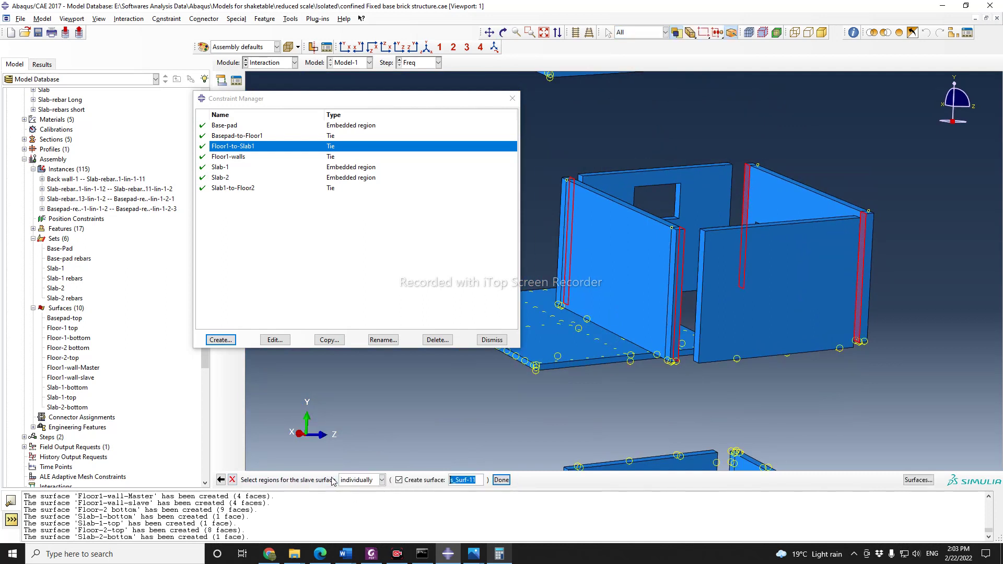
{"action": "type", "text": "F"}
{"action": "type", "text": "loor2-wall-slave"}
{"action": "scroll", "coordinate": [680, 316], "scroll_direction": "up", "scroll_amount": 1}
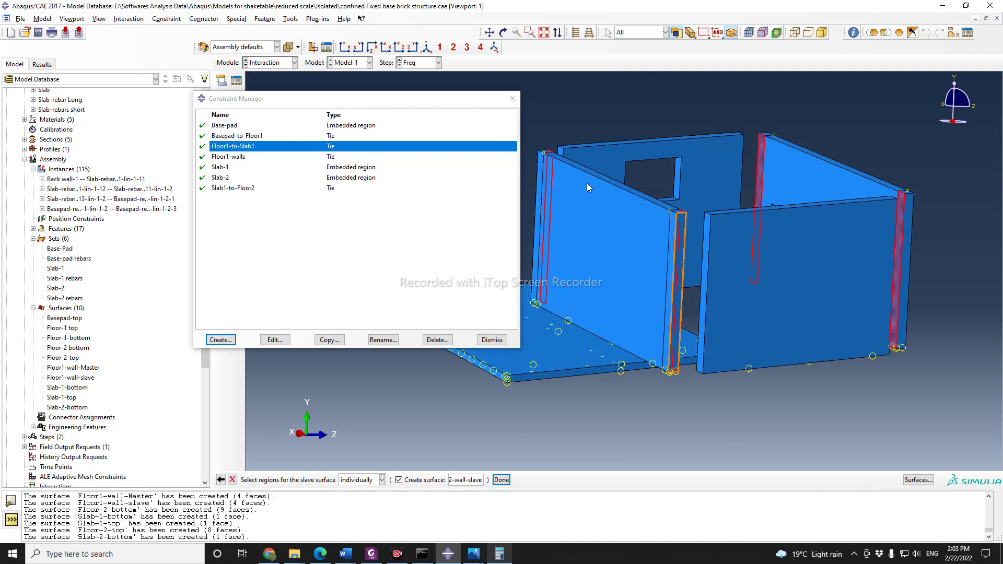
{"action": "left_click", "coordinate": [561, 155]}
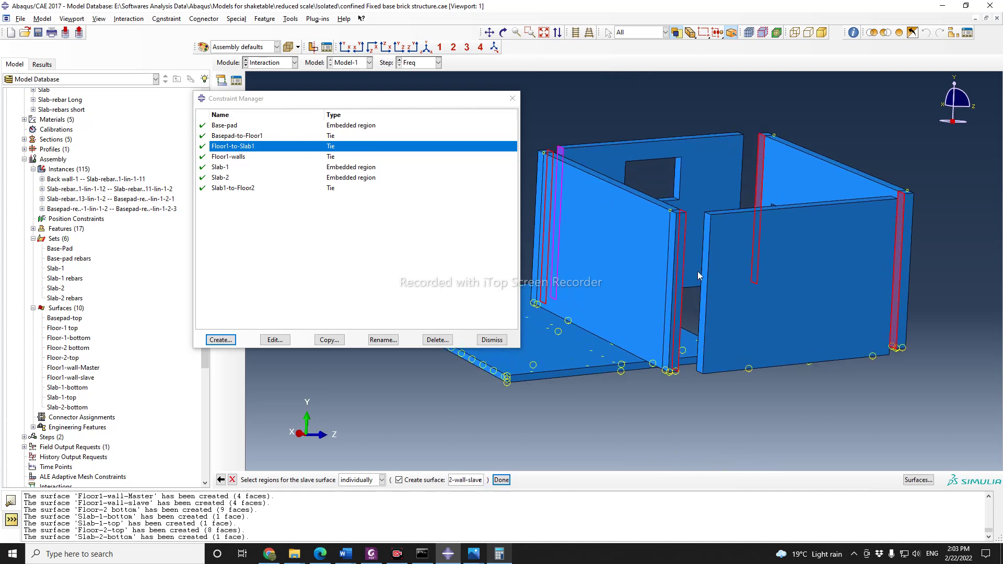
{"action": "left_click", "coordinate": [706, 263]}
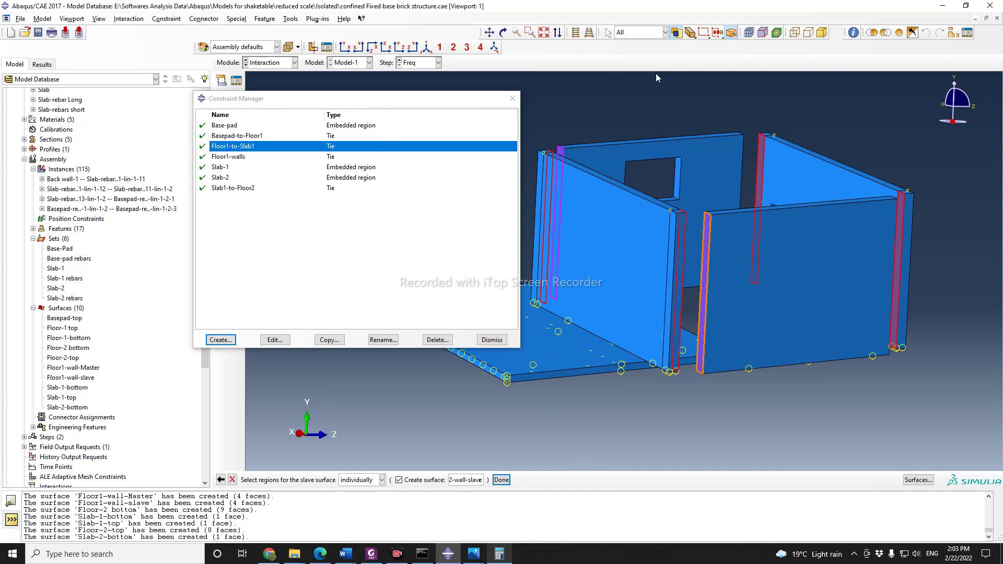
Step: Add the opposite end faces of both second-storey side walls to the slave surface and save the Floor2-walls tie with default settings
{"action": "left_click", "coordinate": [503, 33]}
{"action": "left_click_drag", "start_coordinate": [670, 283], "coordinate": [548, 278]}
{"action": "scroll", "coordinate": [559, 272], "scroll_direction": "up", "scroll_amount": 6}
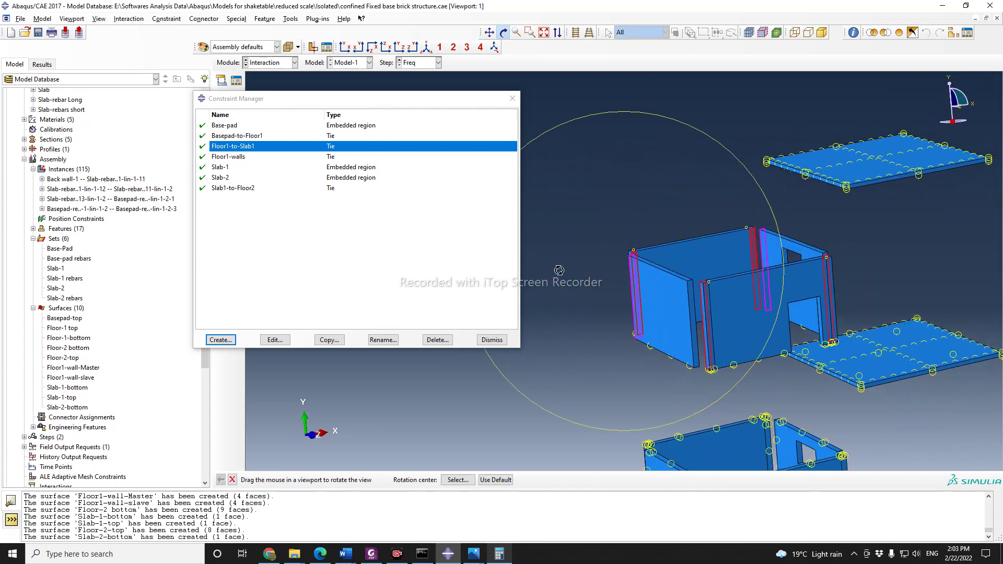
{"action": "scroll", "coordinate": [780, 287], "scroll_direction": "down", "scroll_amount": 3}
{"action": "scroll", "coordinate": [743, 313], "scroll_direction": "down", "scroll_amount": 3}
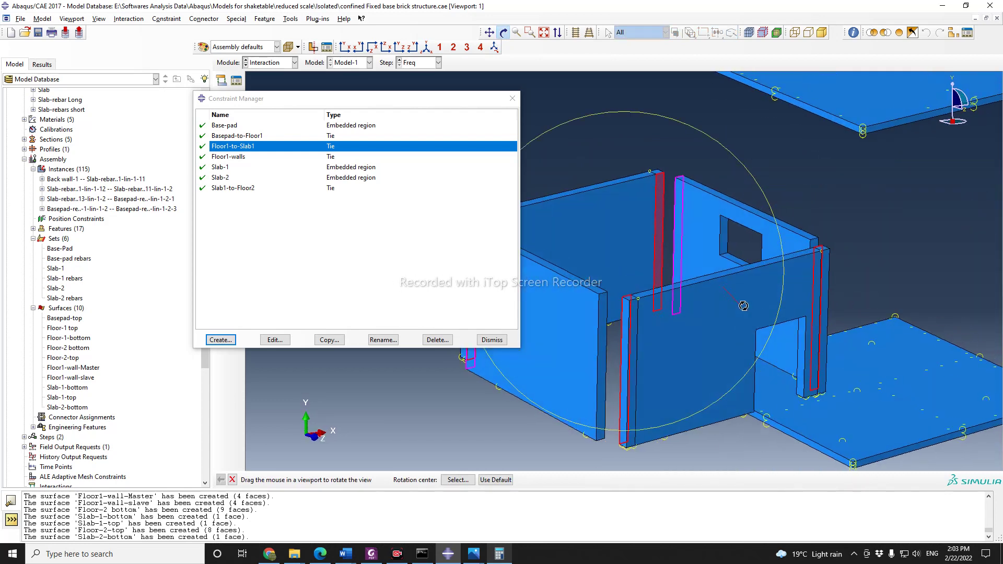
{"action": "left_click", "coordinate": [232, 479]}
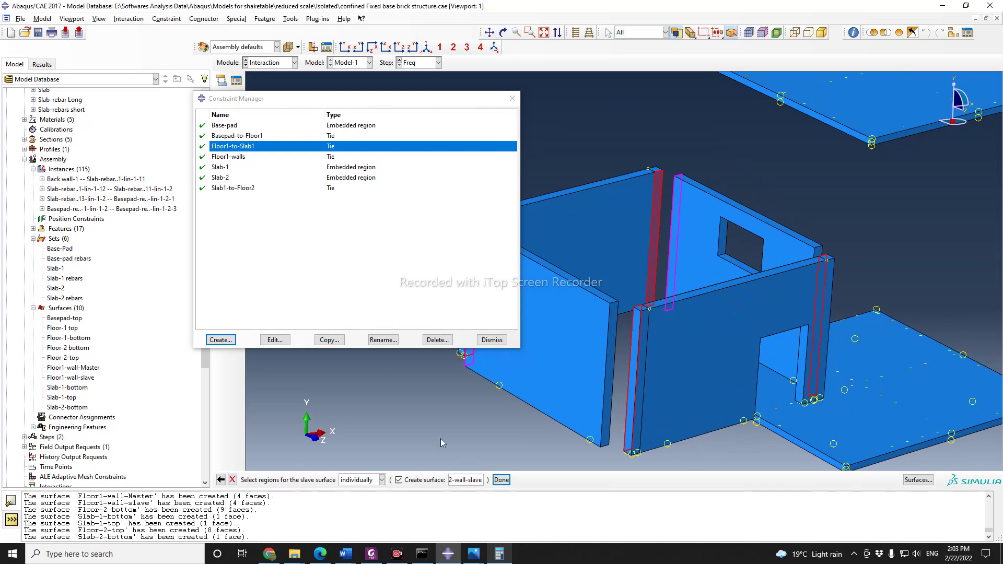
{"action": "left_click", "coordinate": [610, 339]}
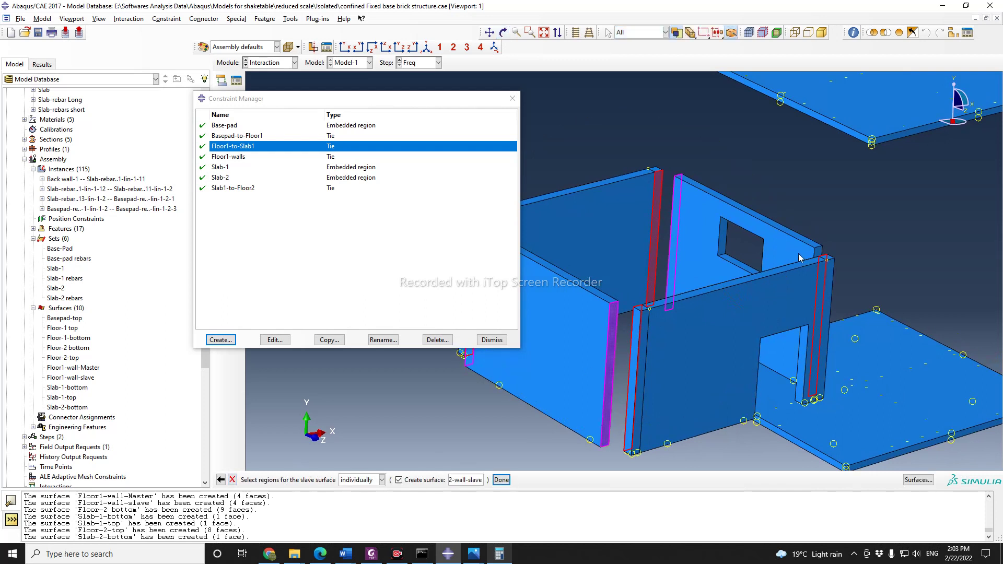
{"action": "left_click", "coordinate": [819, 254]}
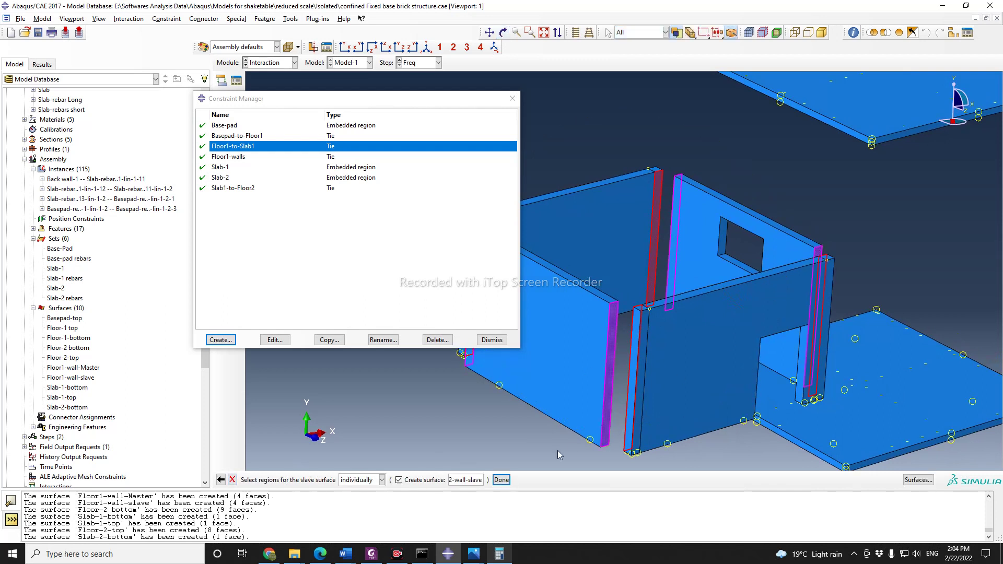
{"action": "left_click", "coordinate": [501, 480]}
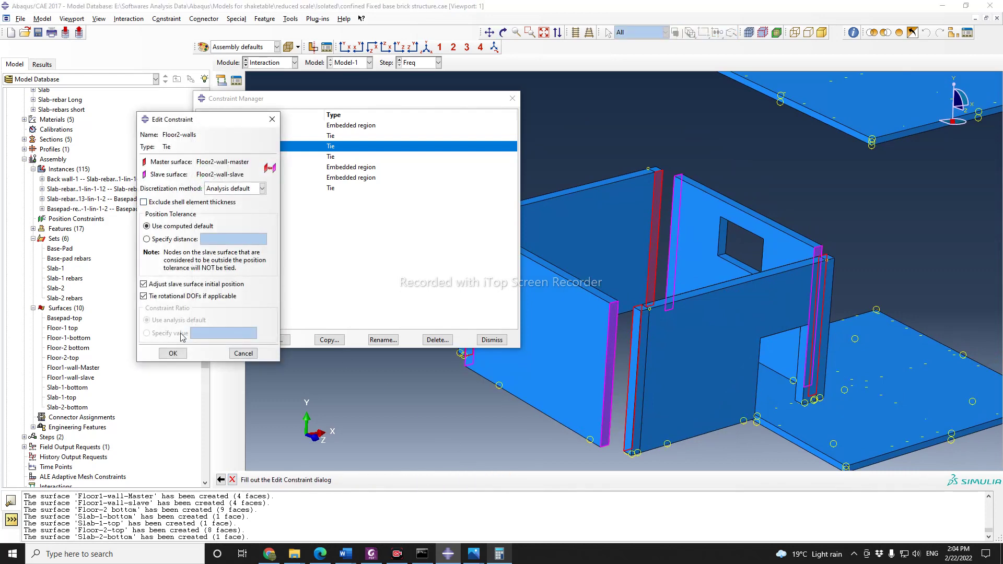
{"action": "left_click", "coordinate": [175, 354]}
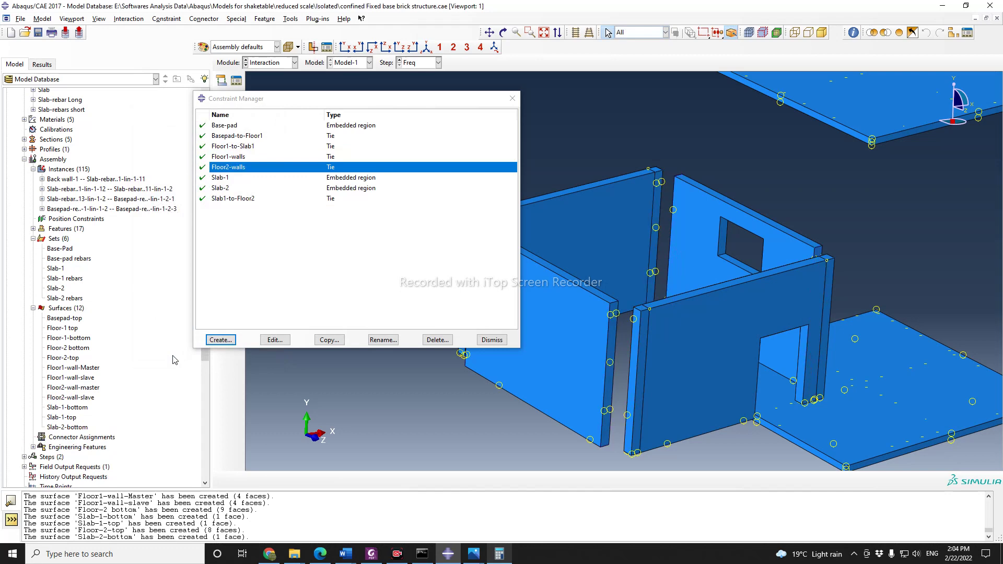
Step: Highlight the Floor2-wall-master and Floor2-wall-slave surfaces and inspect their joint faces on the second-storey walls
{"action": "left_click", "coordinate": [79, 388]}
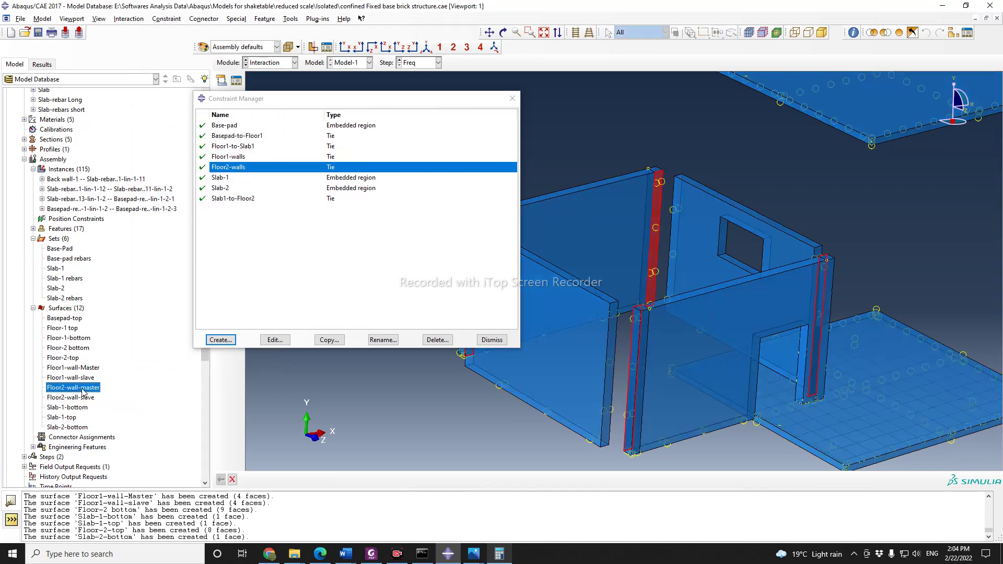
{"action": "scroll", "coordinate": [958, 277], "scroll_direction": "down", "scroll_amount": 1}
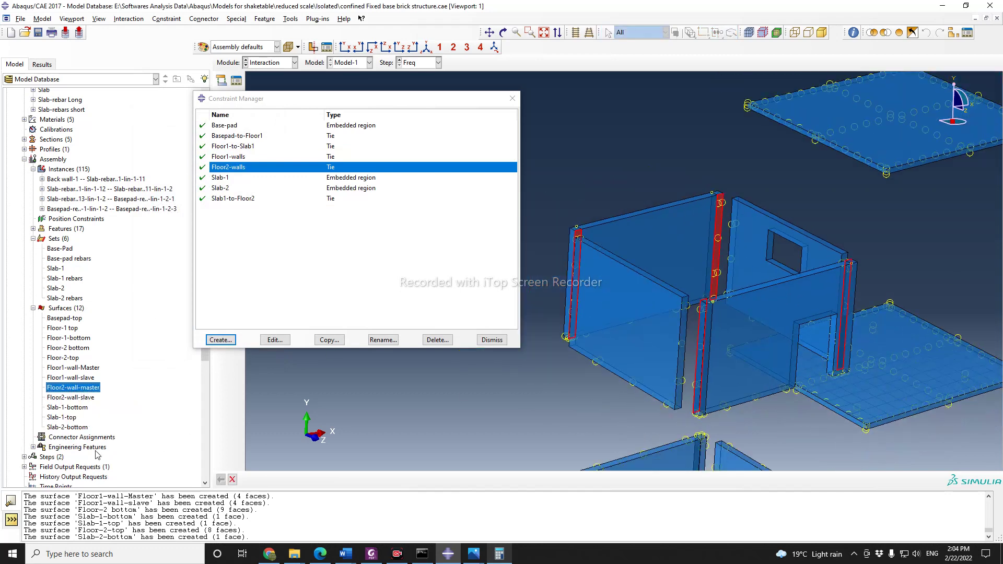
{"action": "left_click", "coordinate": [84, 398]}
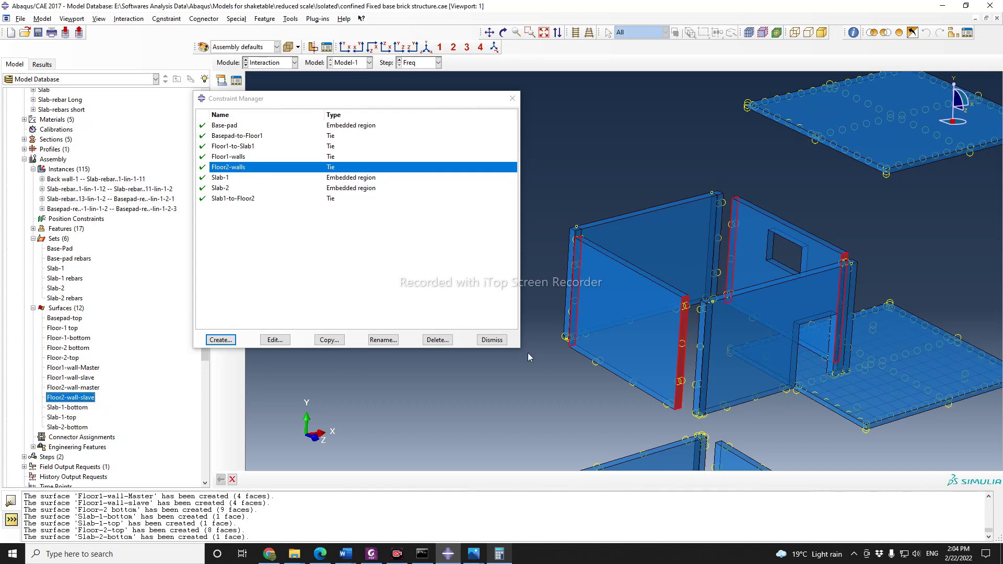
{"action": "left_click_drag", "start_coordinate": [392, 102], "coordinate": [257, 111]}
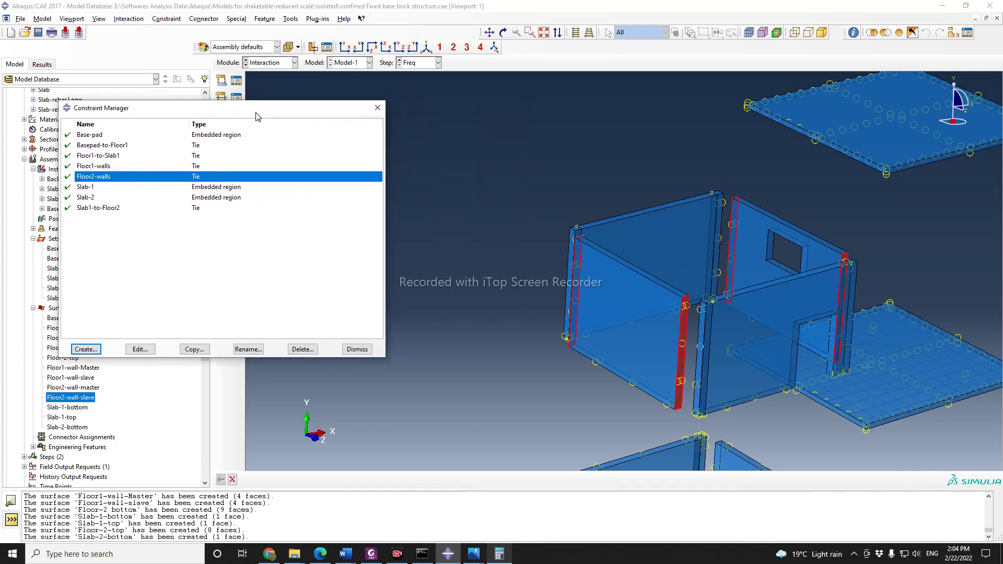
{"action": "scroll", "coordinate": [481, 217], "scroll_direction": "down", "scroll_amount": 2}
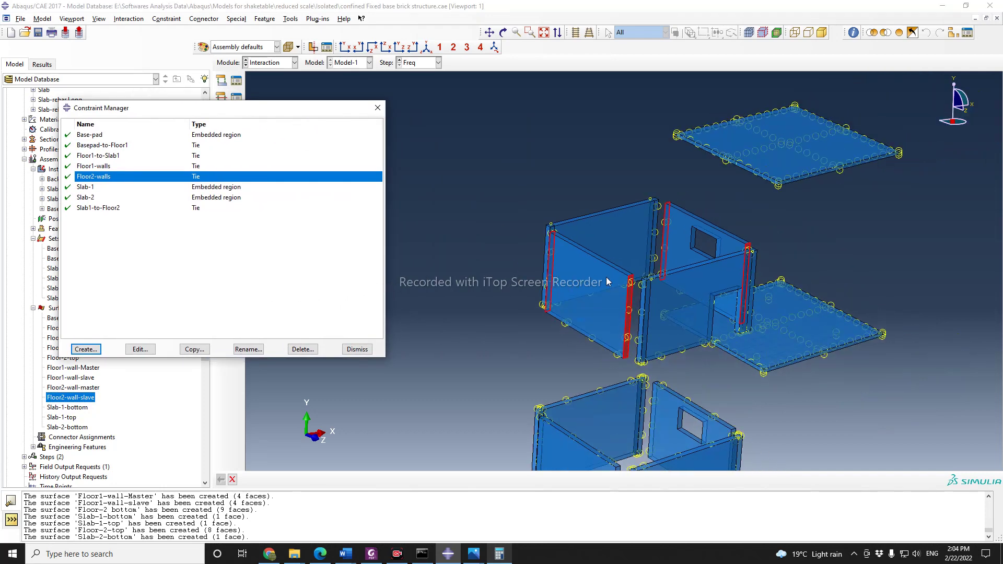
{"action": "left_click", "coordinate": [503, 32]}
{"action": "left_click_drag", "start_coordinate": [592, 298], "coordinate": [599, 230]}
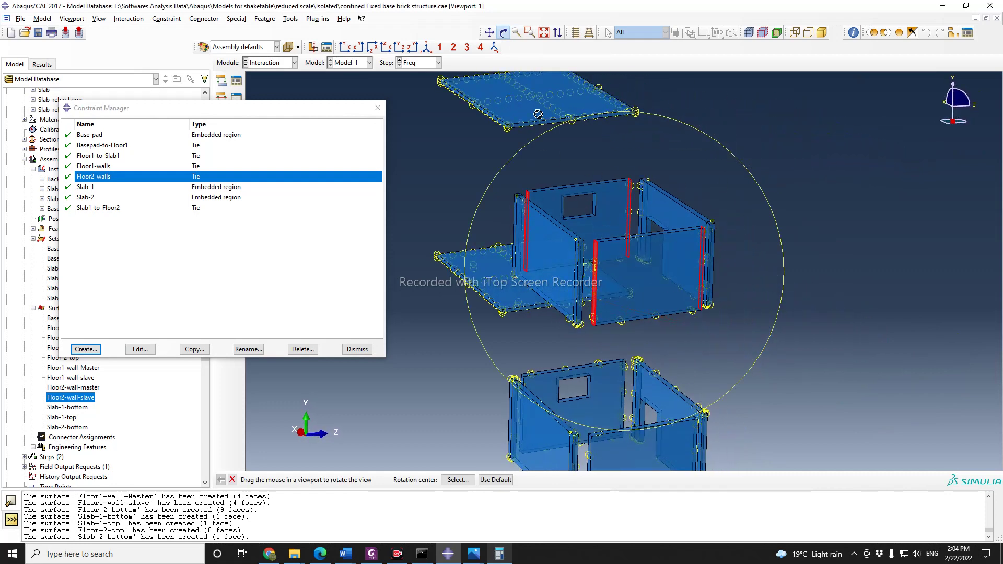
Step: Start a tie constraint named Floor2-to-Slab2 and choose the saved surface Slab-2-bottom as its master surface
{"action": "left_click", "coordinate": [86, 349]}
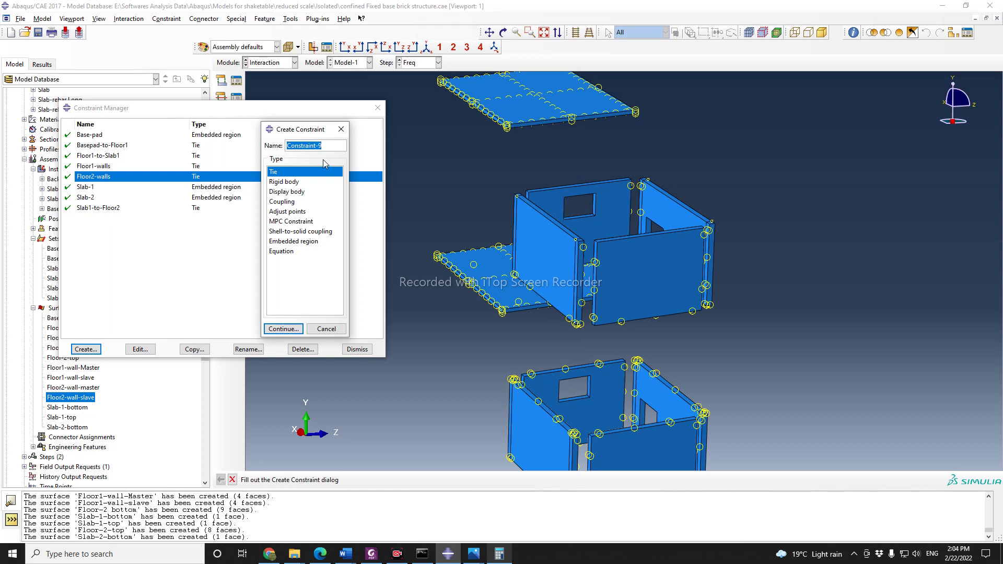
{"action": "type", "text": "Floor2-to-Slab2"}
{"action": "left_click", "coordinate": [283, 329]}
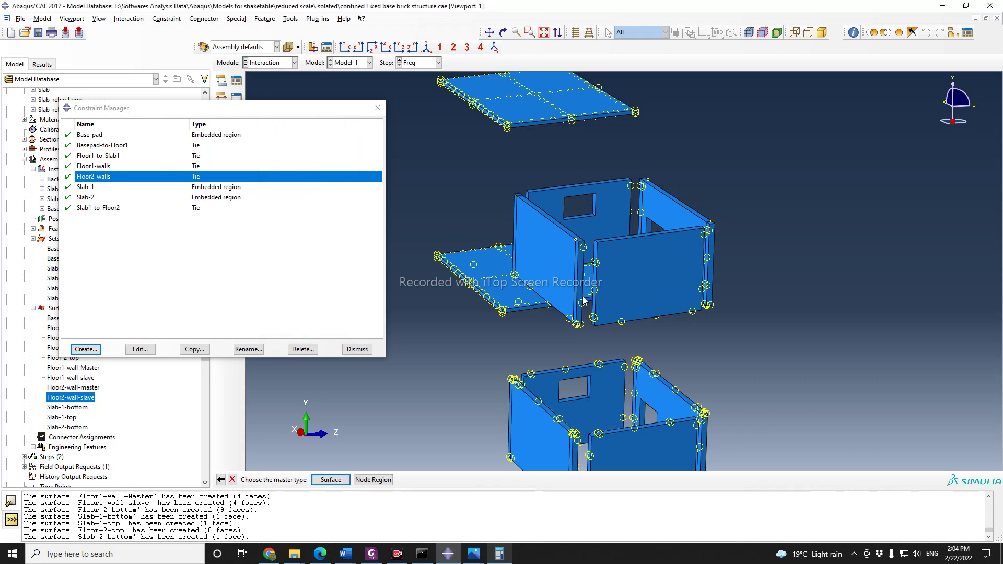
{"action": "left_click", "coordinate": [330, 480]}
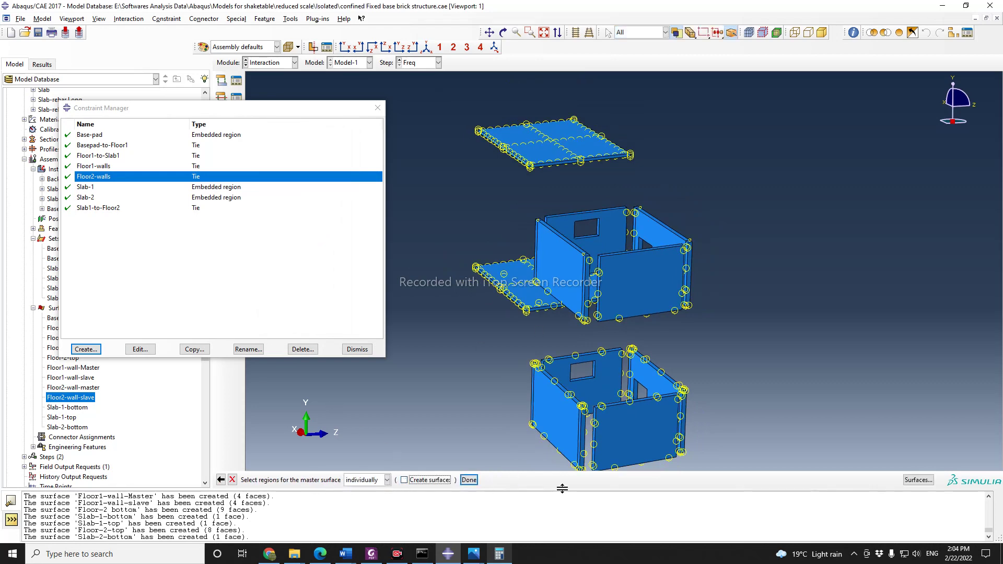
{"action": "left_click", "coordinate": [918, 480]}
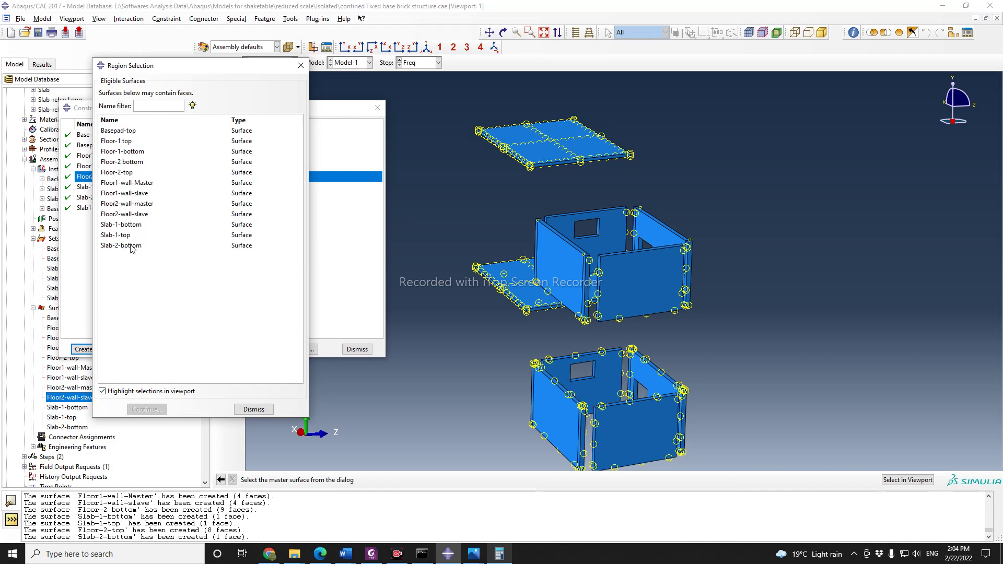
{"action": "left_click", "coordinate": [131, 245]}
{"action": "left_click", "coordinate": [503, 32]}
{"action": "mouse_move", "coordinate": [601, 220]}
{"action": "left_mouse_down"}
{"action": "mouse_move", "coordinate": [604, 148]}
{"action": "mouse_move", "coordinate": [610, 227]}
{"action": "left_mouse_up"}
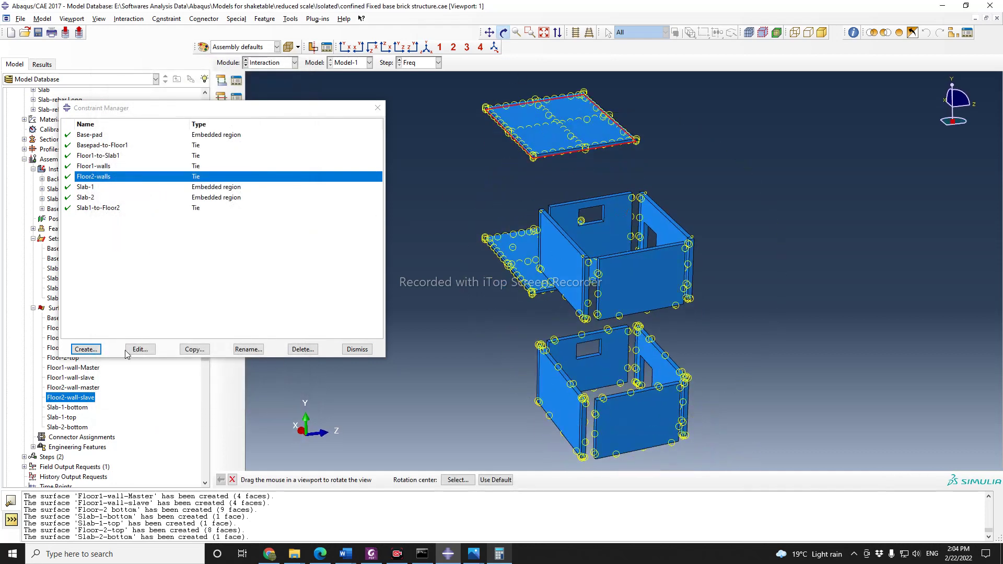
{"action": "left_click", "coordinate": [233, 480]}
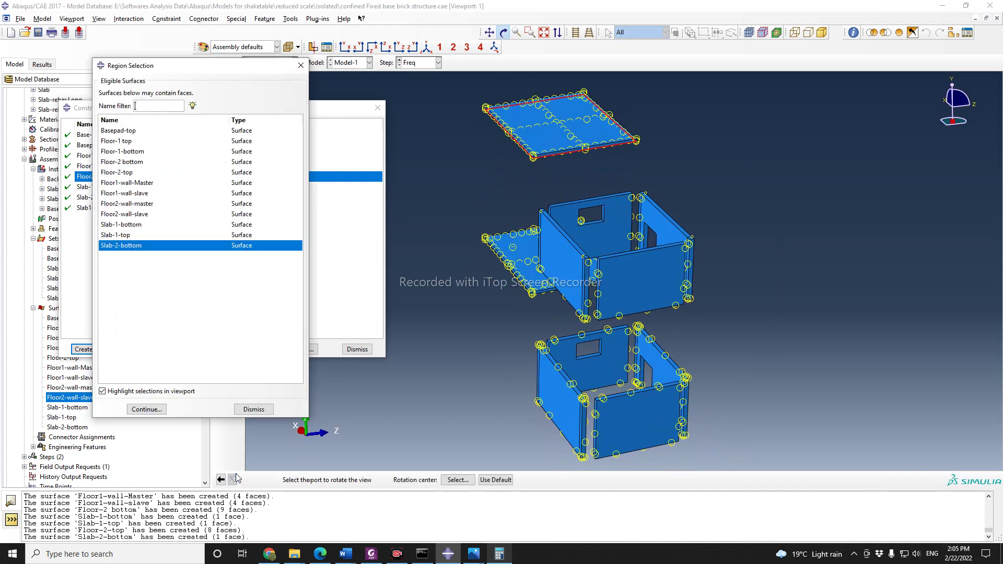
{"action": "left_click", "coordinate": [147, 409]}
Step: Assign the saved surface Floor-2-top as the slave surface and save the Floor2-to-Slab2 tie with default settings
{"action": "left_click", "coordinate": [324, 480]}
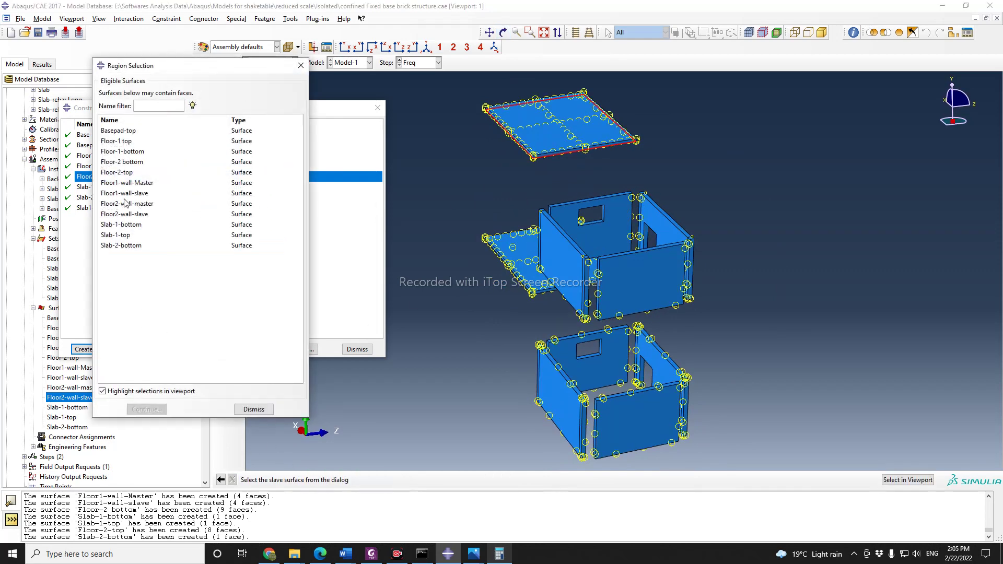
{"action": "left_click", "coordinate": [126, 173]}
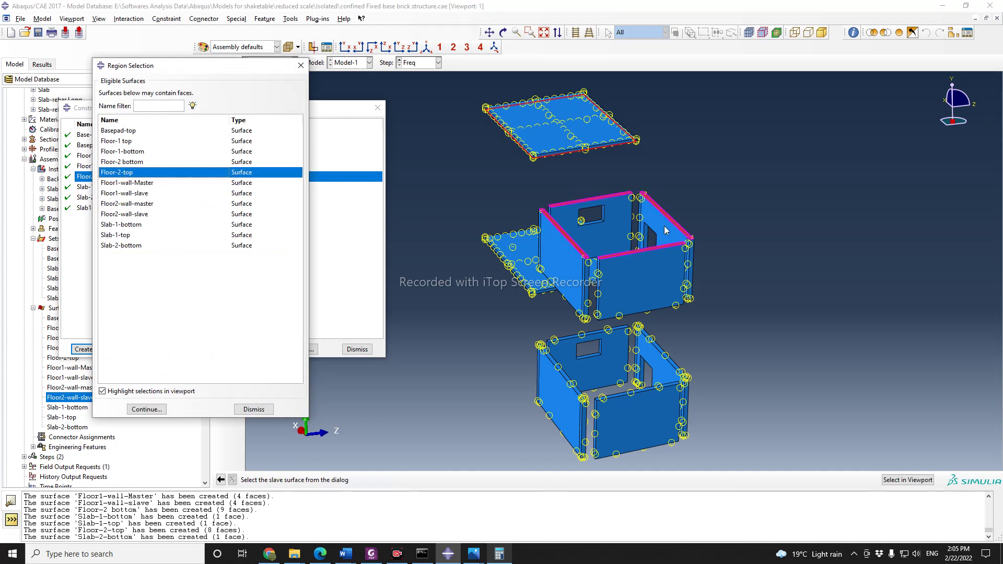
{"action": "left_click", "coordinate": [146, 409]}
{"action": "left_click", "coordinate": [171, 350]}
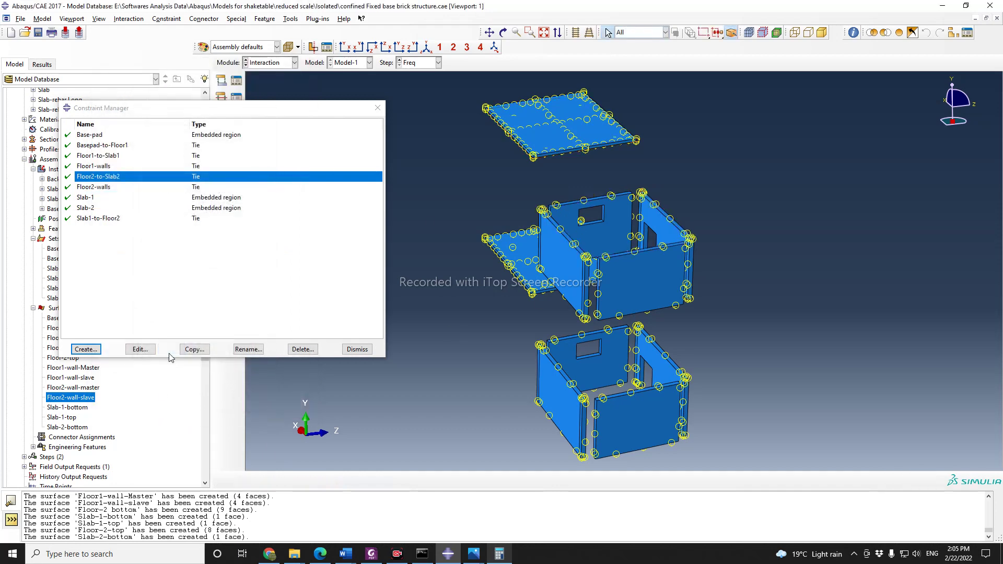
{"action": "left_click", "coordinate": [357, 349]}
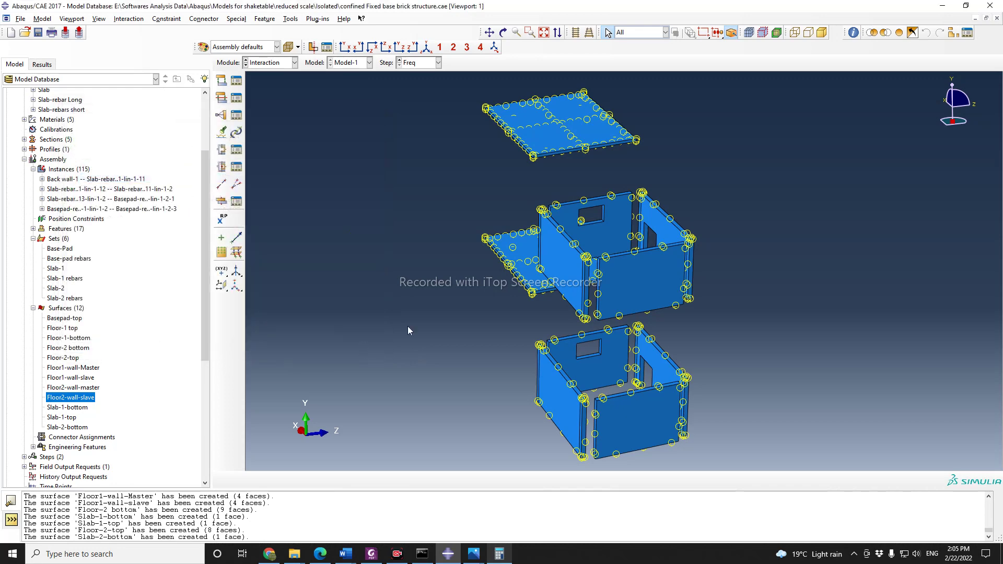
Step: Examine the constraint markers across the whole assembly, from the base pad to the upper slab
{"action": "scroll", "coordinate": [707, 247], "scroll_direction": "up", "scroll_amount": 2}
{"action": "scroll", "coordinate": [695, 297], "scroll_direction": "up", "scroll_amount": 2}
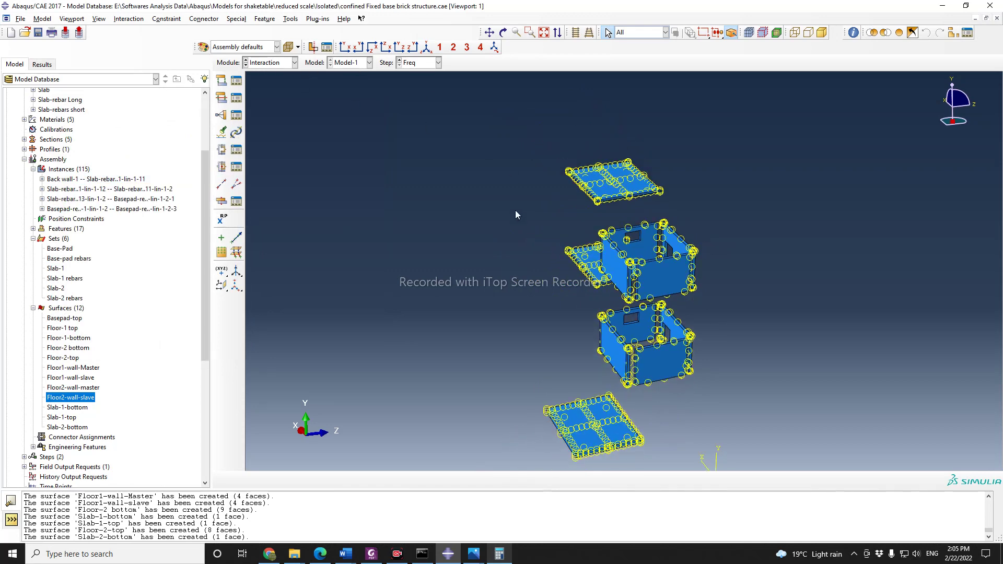
{"action": "scroll", "coordinate": [496, 239], "scroll_direction": "up", "scroll_amount": 2}
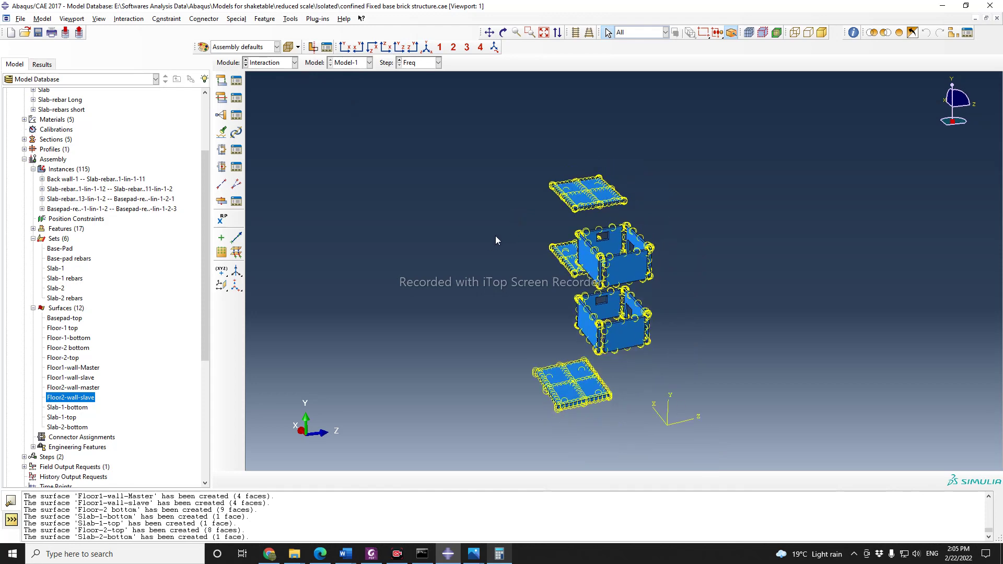
{"action": "scroll", "coordinate": [497, 240], "scroll_direction": "down", "scroll_amount": 2}
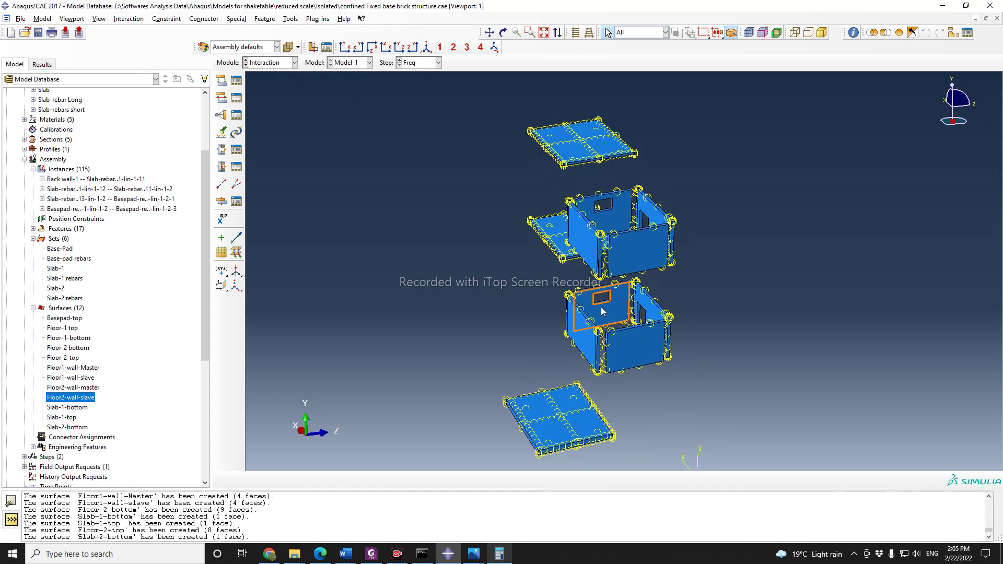
{"action": "left_click", "coordinate": [504, 32]}
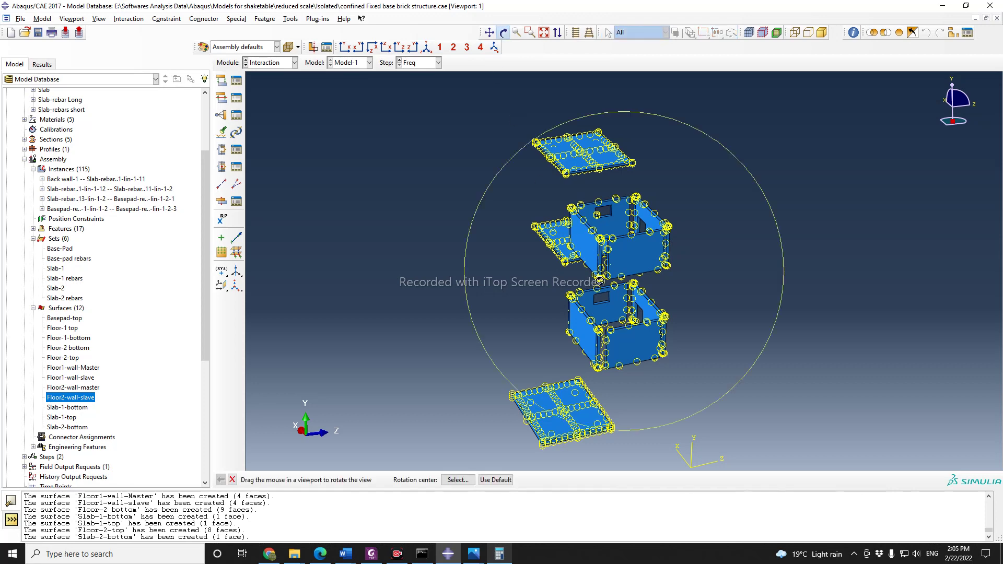
{"action": "left_click_drag", "start_coordinate": [600, 282], "coordinate": [648, 291]}
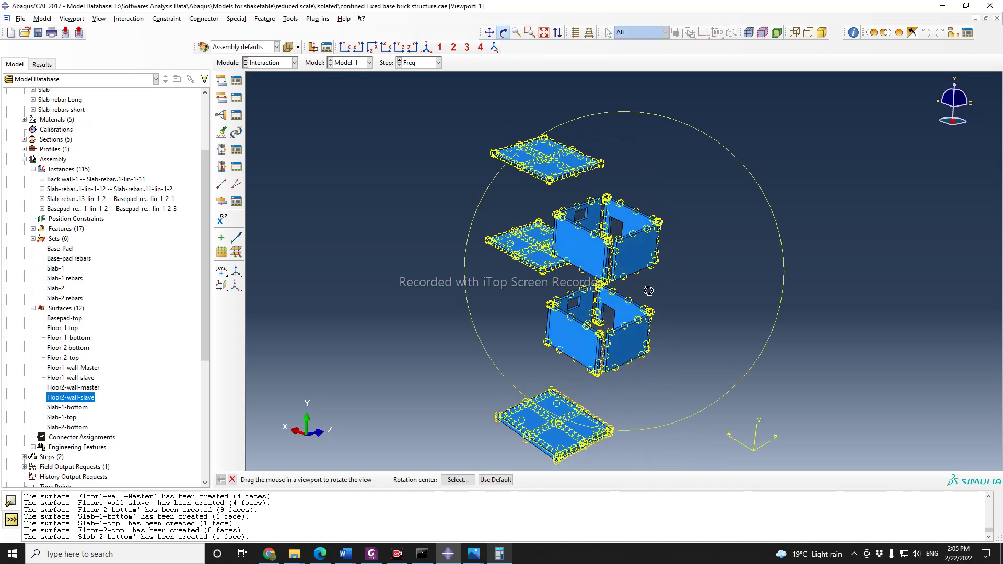
{"action": "mouse_move", "coordinate": [648, 336]}
{"action": "left_mouse_down"}
{"action": "mouse_move", "coordinate": [663, 304]}
{"action": "mouse_move", "coordinate": [653, 332]}
{"action": "mouse_move", "coordinate": [651, 322]}
{"action": "left_mouse_up"}
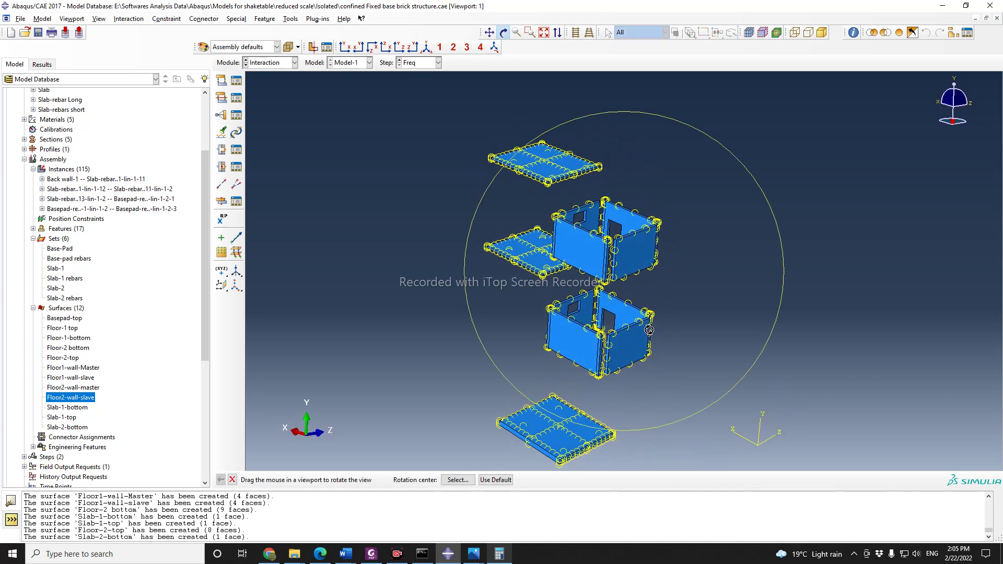
{"action": "left_click", "coordinate": [231, 479]}
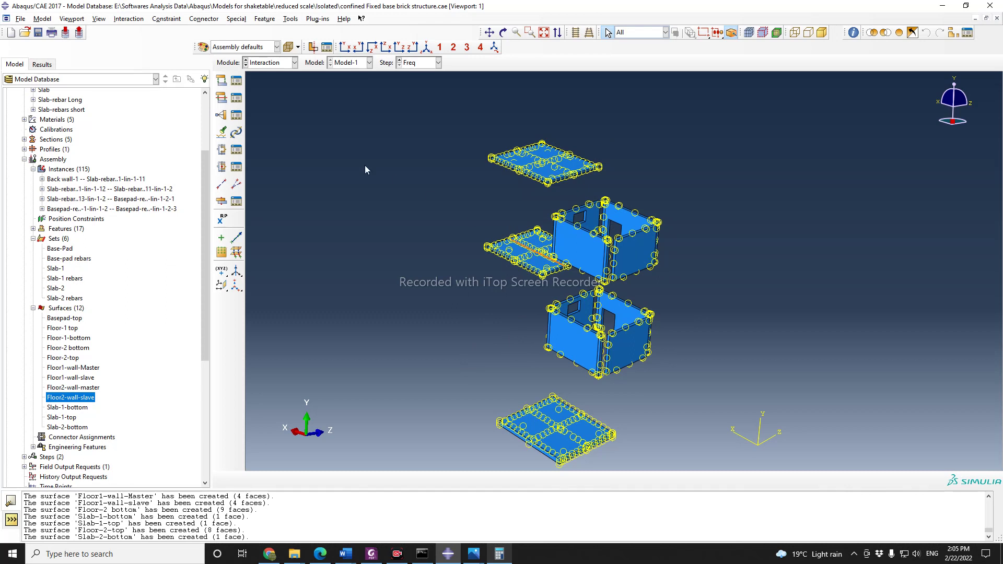
Step: Open the list of modules available for leaving the Interaction module
{"action": "left_click", "coordinate": [269, 65]}
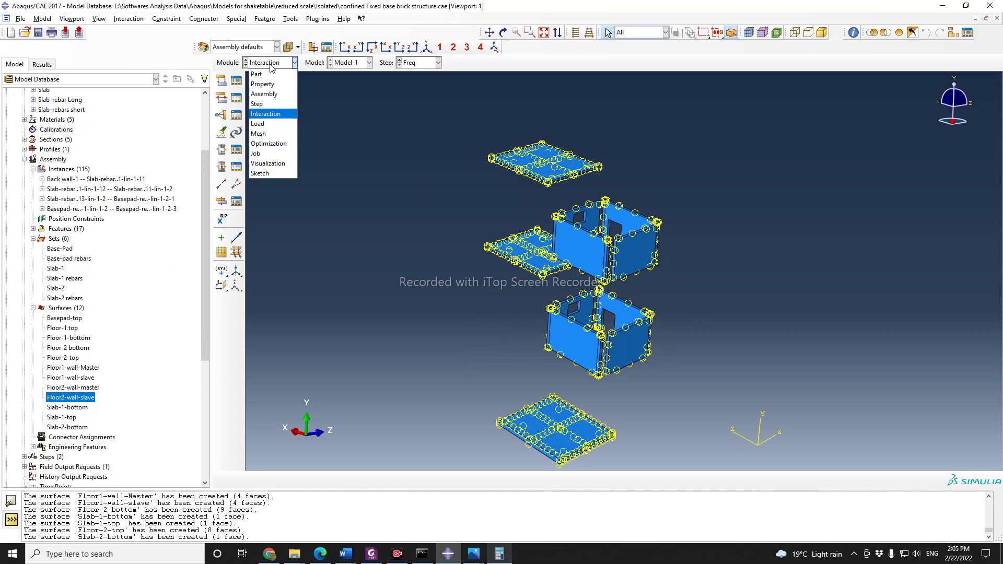
{"action": "left_click", "coordinate": [272, 65]}
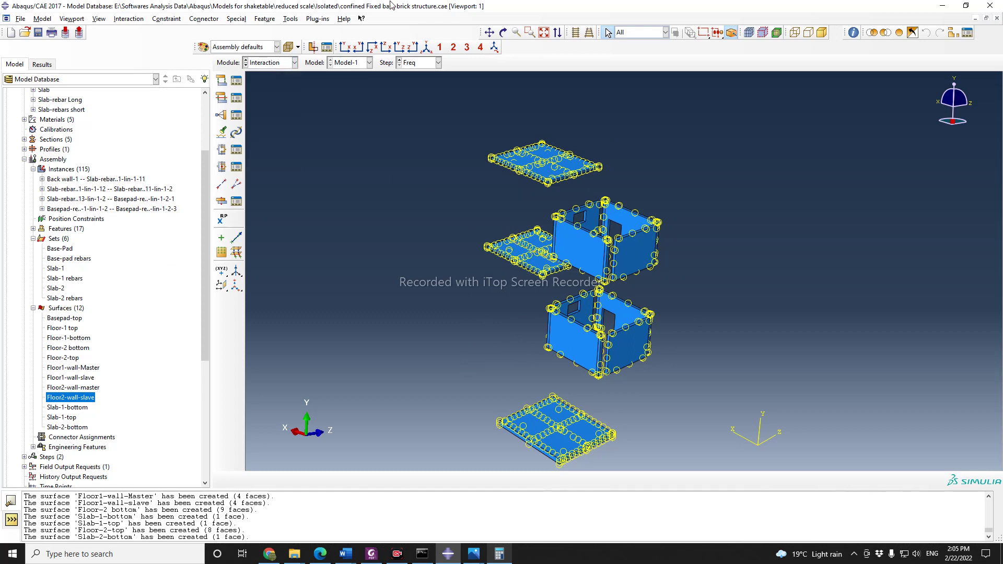
{"action": "left_click", "coordinate": [285, 65]}
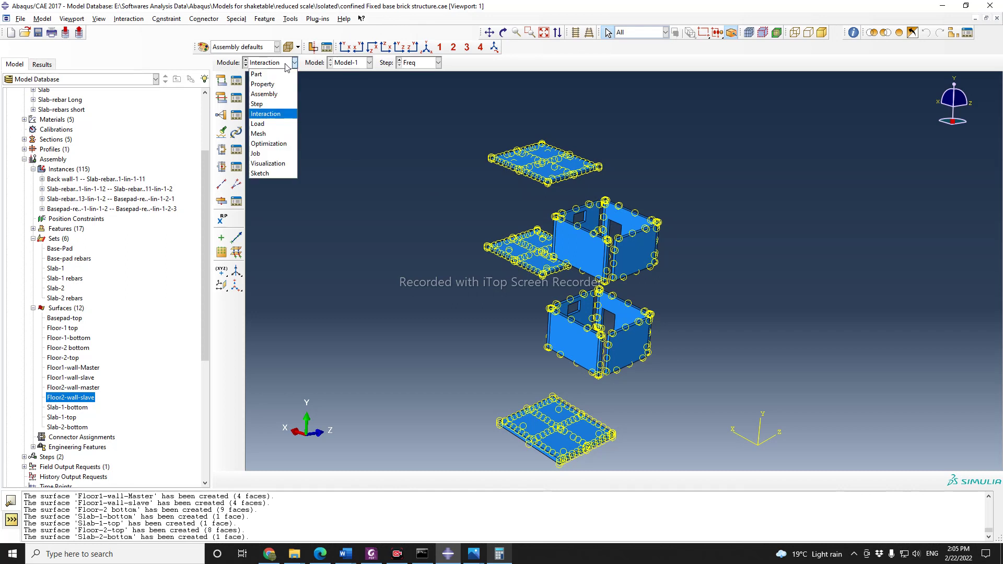